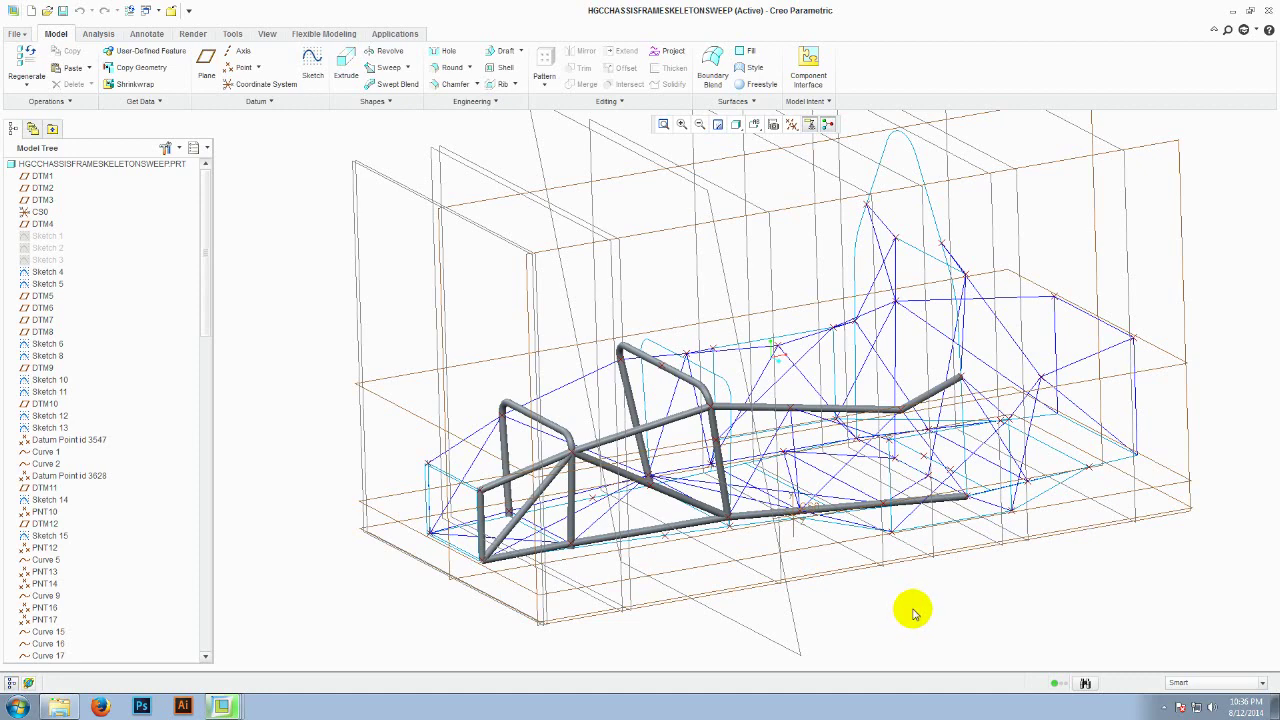
Step: Examine how the swept tubes intersect where the front hoop meets the upper side rail and the diagonal braces
{"action": "middle_click_drag", "start_coordinate": [913, 612], "coordinate": [912, 618]}
{"action": "middle_click_drag", "start_coordinate": [583, 531], "coordinate": [571, 523]}
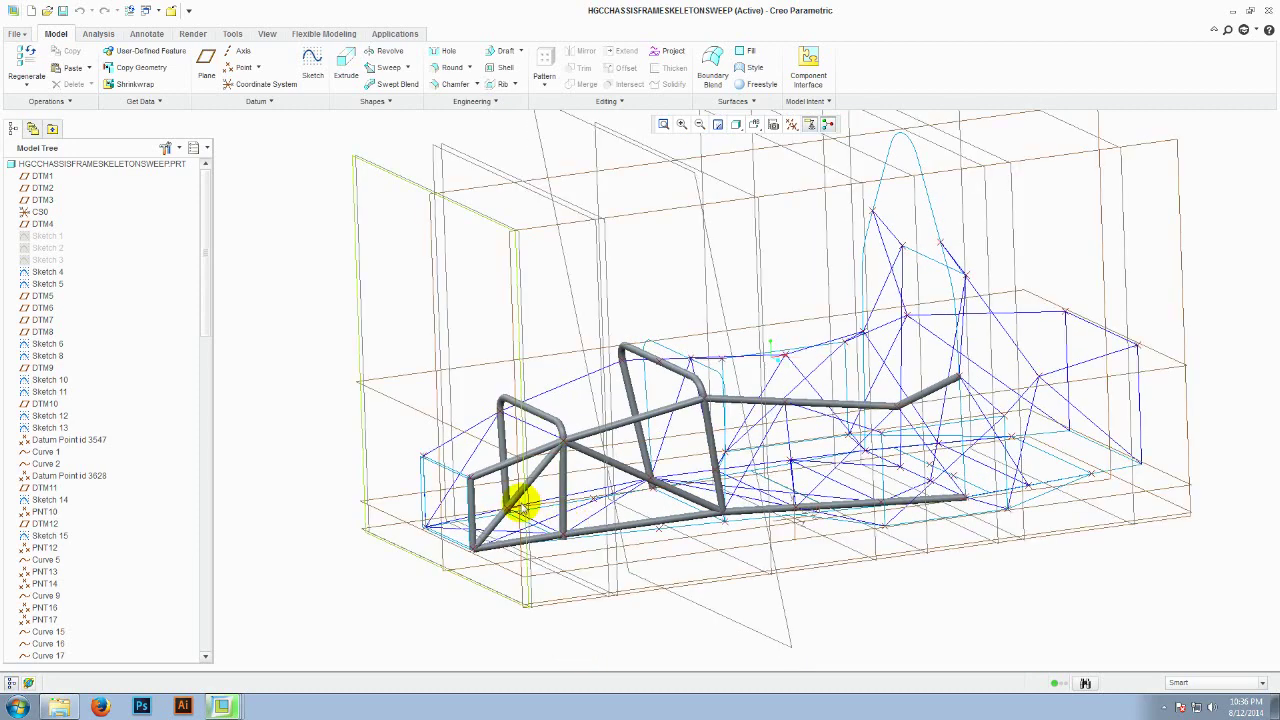
{"action": "scroll", "coordinate": [520, 507], "scroll_direction": "down", "scroll_amount": 2}
{"action": "scroll", "coordinate": [520, 507], "scroll_direction": "up", "scroll_amount": 2}
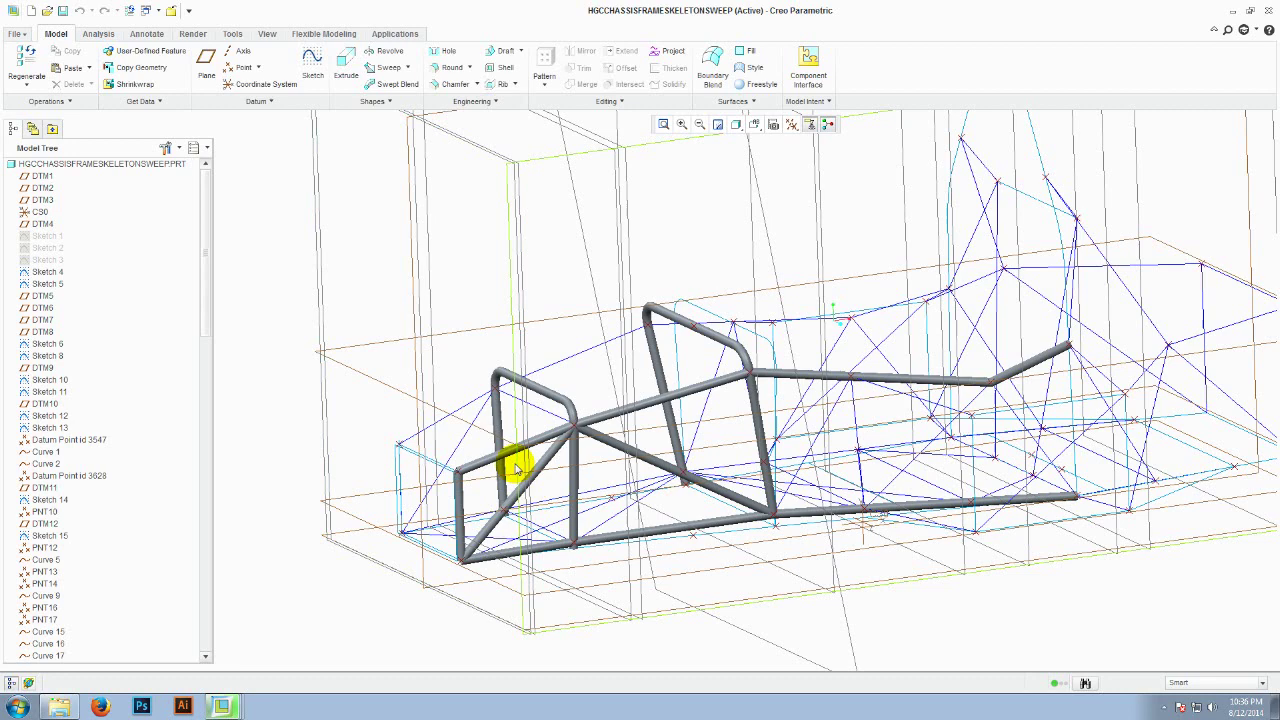
{"action": "middle_click_drag", "start_coordinate": [517, 465], "coordinate": [577, 492]}
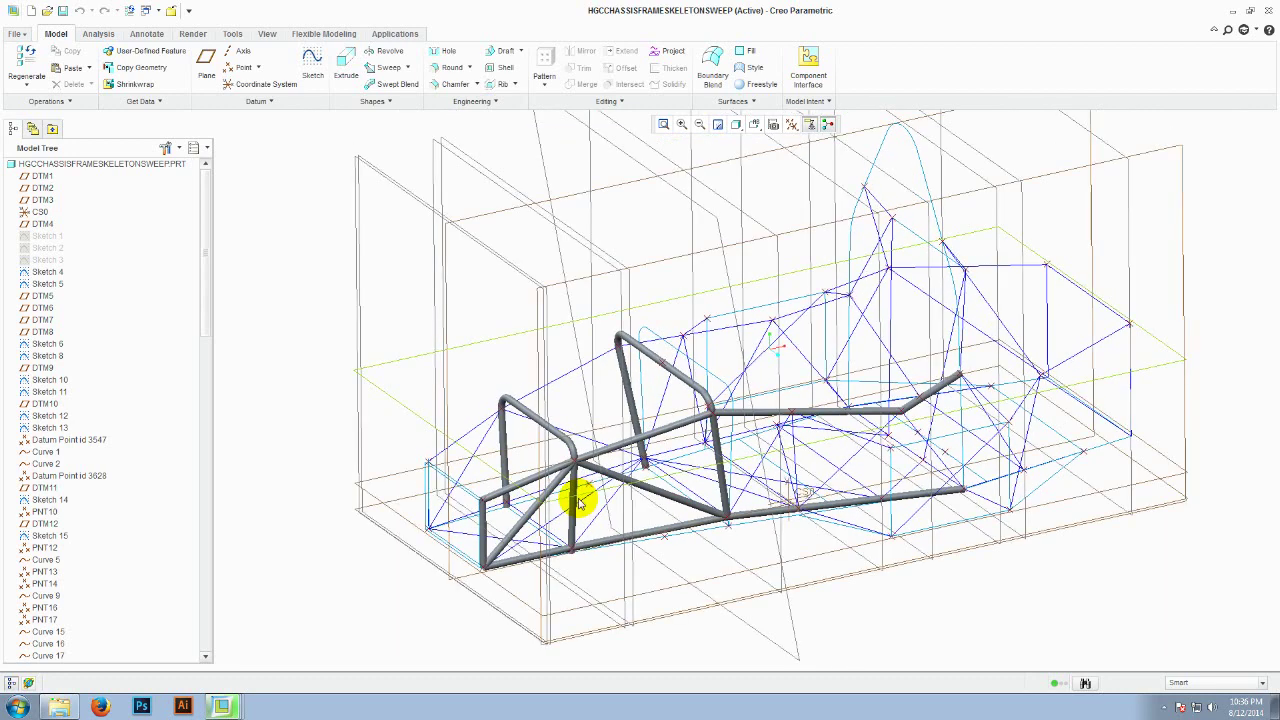
{"action": "scroll", "coordinate": [555, 515], "scroll_direction": "down", "scroll_amount": 2}
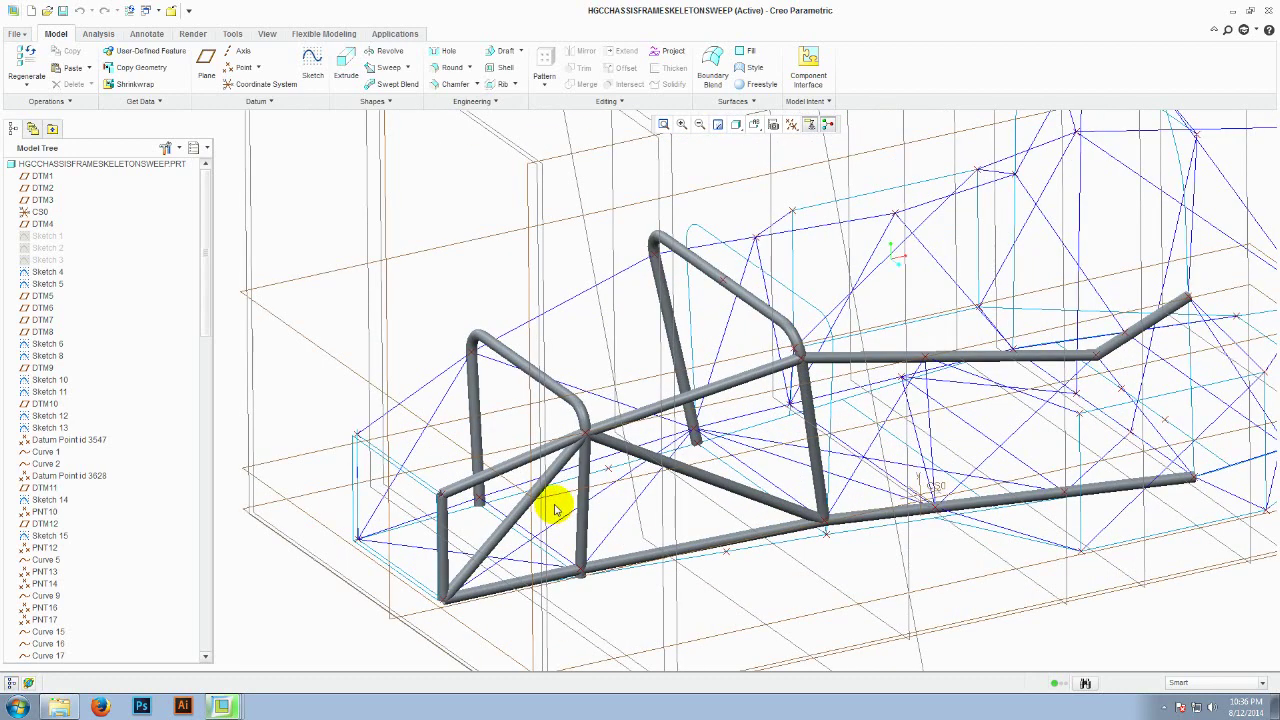
{"action": "scroll", "coordinate": [556, 509], "scroll_direction": "down", "scroll_amount": 2}
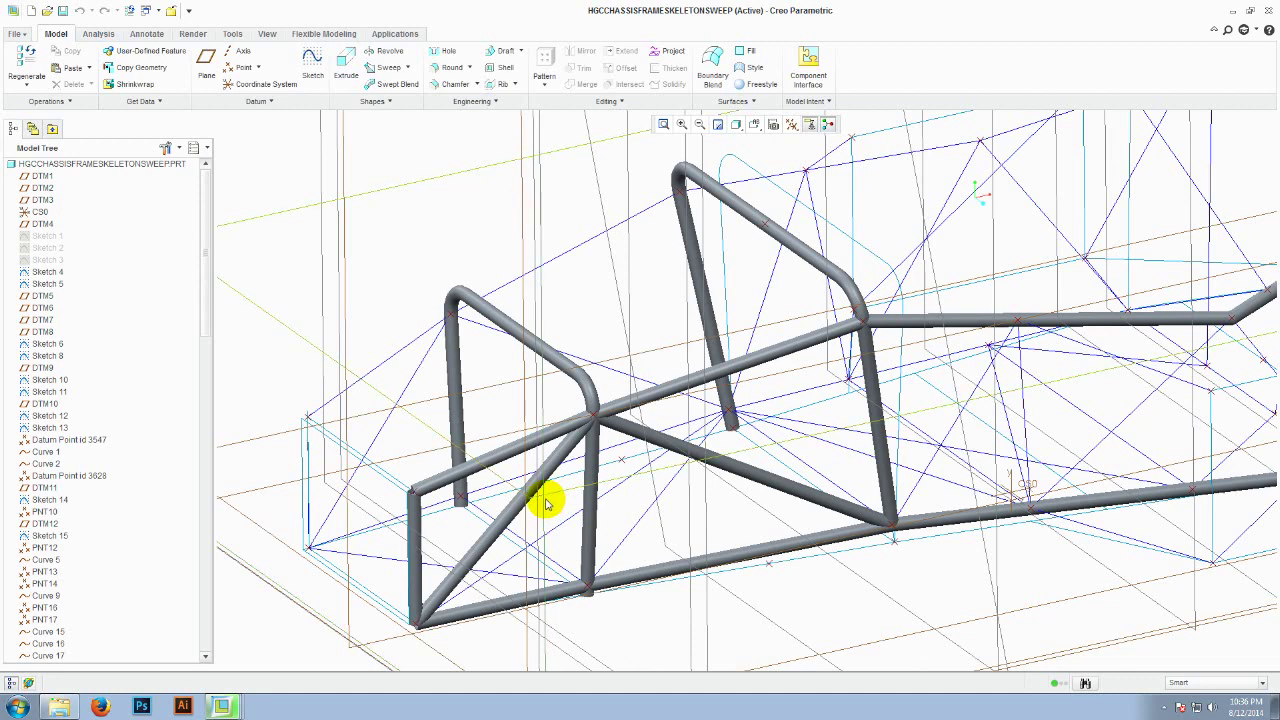
{"action": "scroll", "coordinate": [586, 429], "scroll_direction": "down", "scroll_amount": 2}
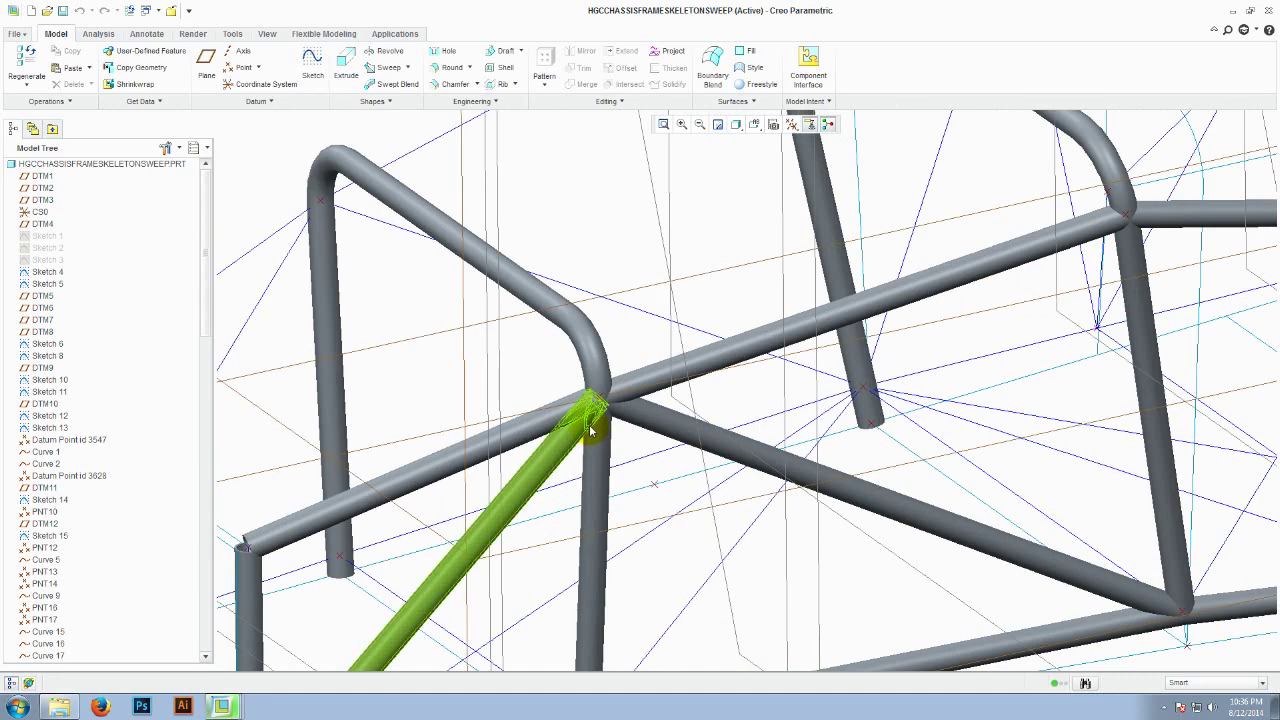
{"action": "scroll", "coordinate": [590, 428], "scroll_direction": "down", "scroll_amount": 2}
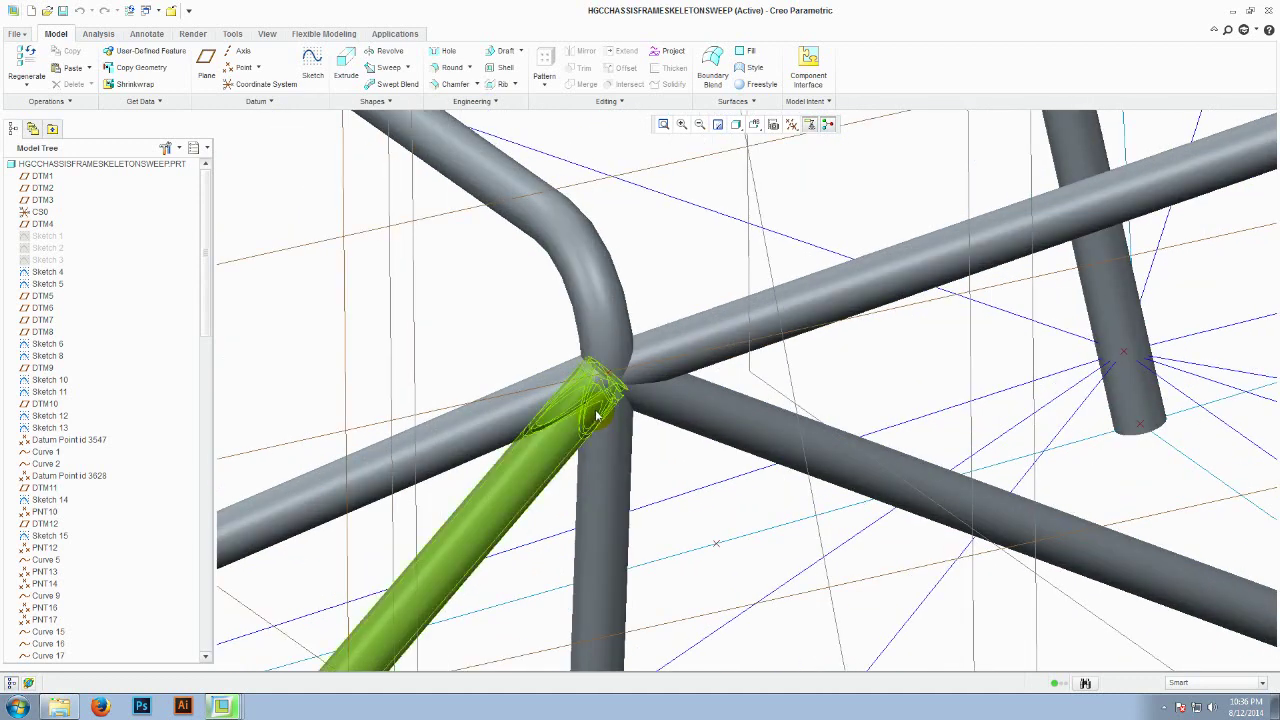
{"action": "scroll", "coordinate": [595, 410], "scroll_direction": "down", "scroll_amount": 2}
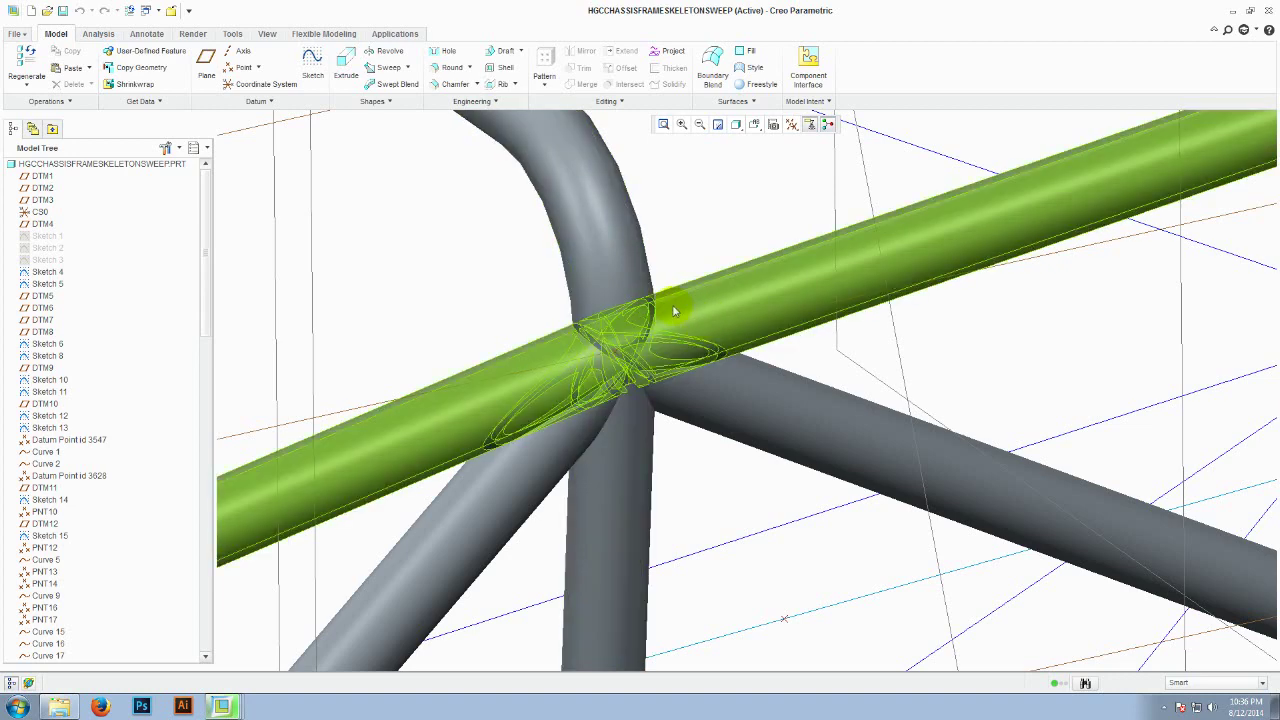
{"action": "scroll", "coordinate": [643, 353], "scroll_direction": "up", "scroll_amount": 10}
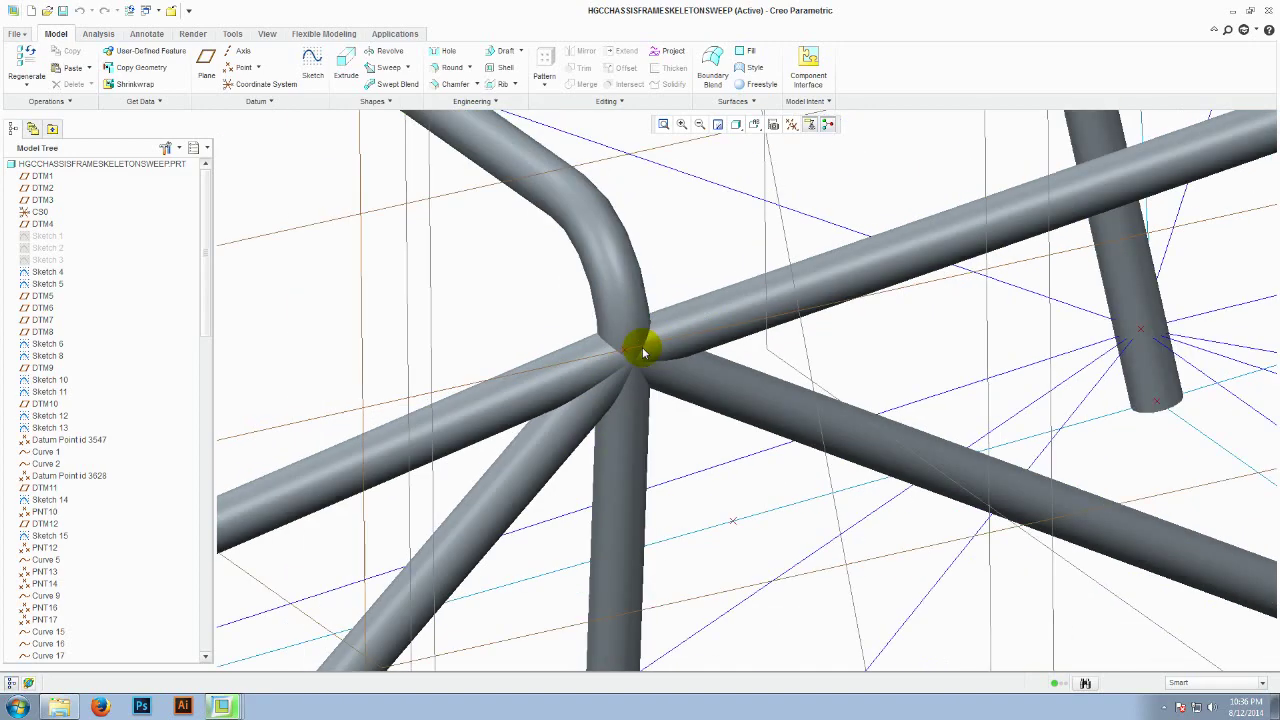
{"action": "scroll", "coordinate": [645, 365], "scroll_direction": "down", "scroll_amount": 6}
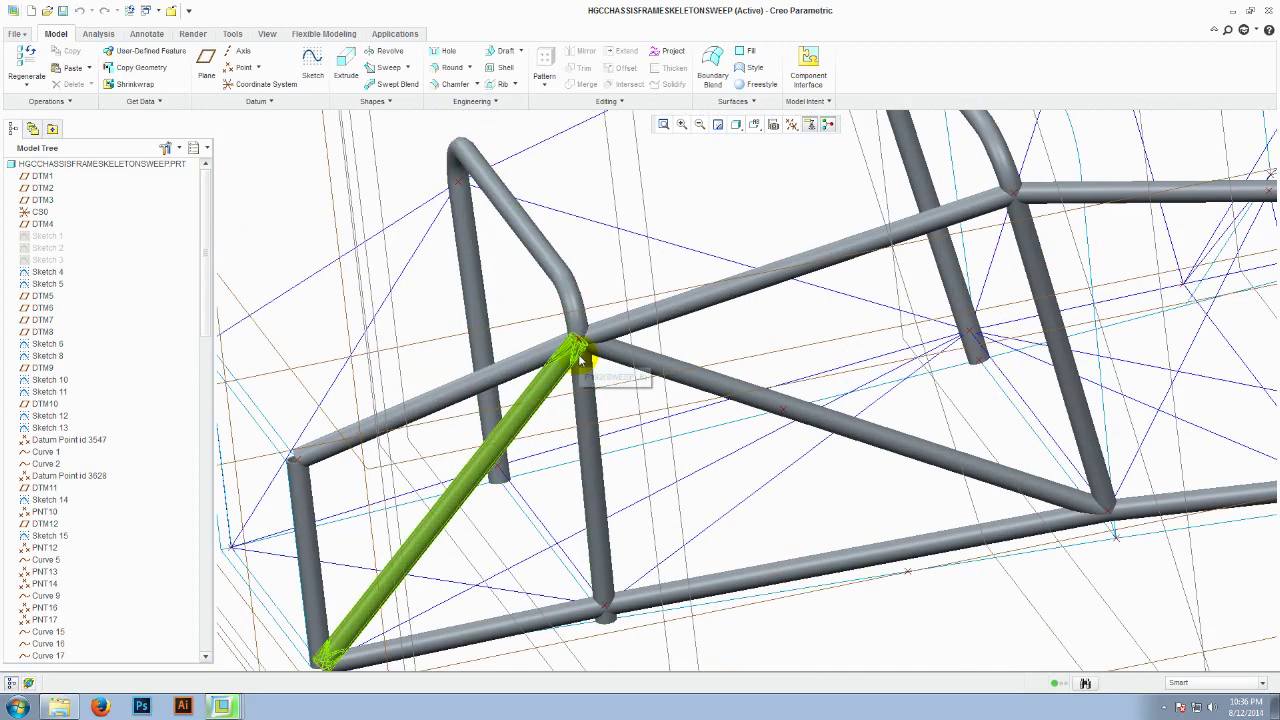
{"action": "scroll", "coordinate": [579, 358], "scroll_direction": "down", "scroll_amount": 3}
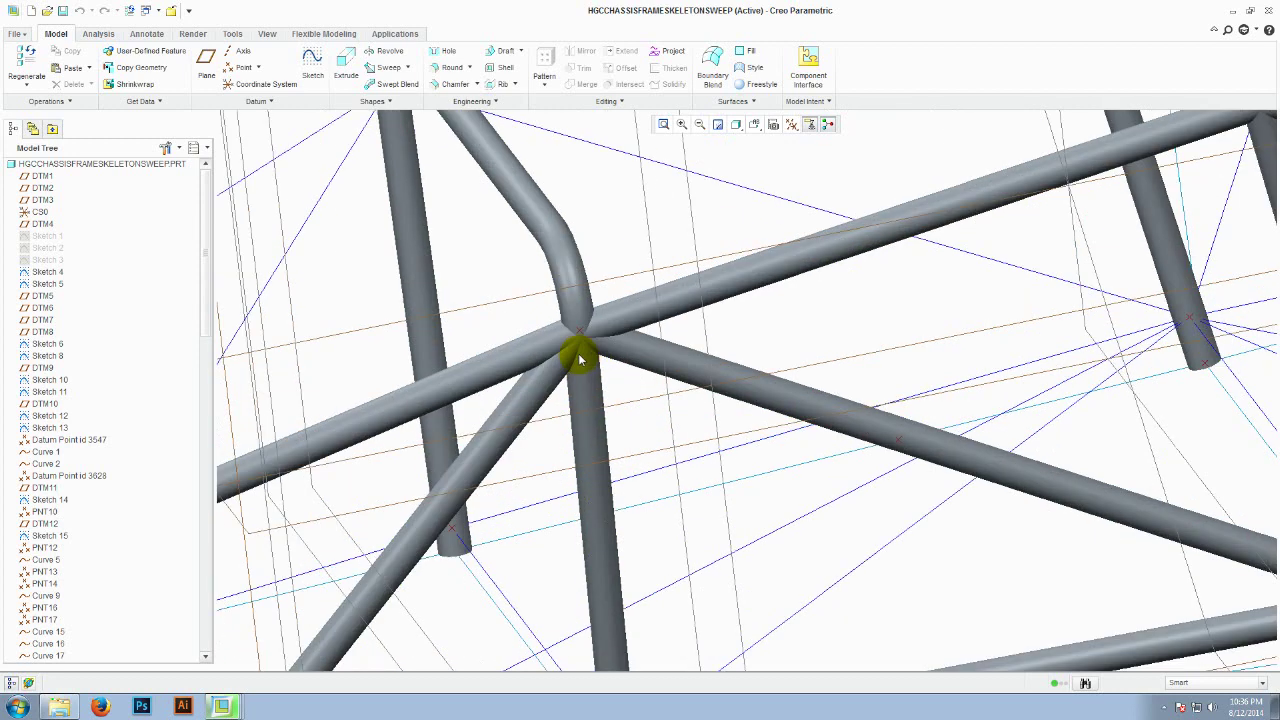
{"action": "scroll", "coordinate": [565, 358], "scroll_direction": "down", "scroll_amount": 2}
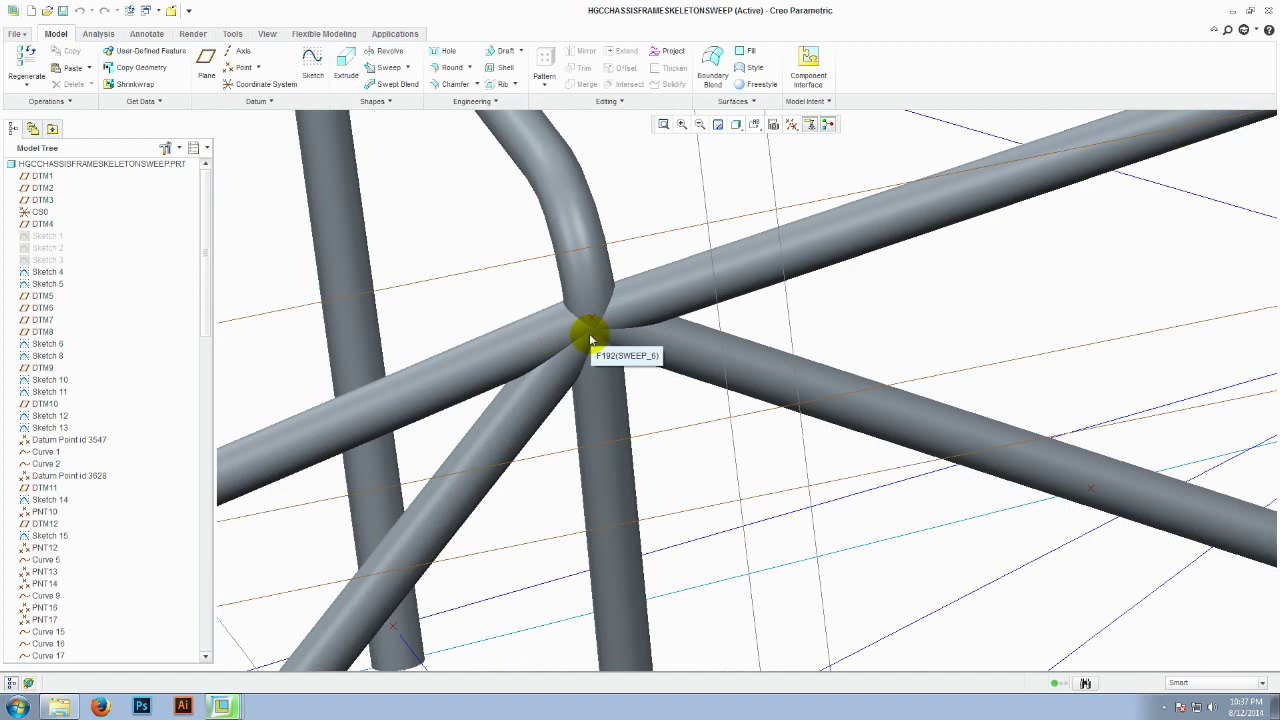
{"action": "scroll", "coordinate": [590, 340], "scroll_direction": "up", "scroll_amount": 1}
{"action": "scroll", "coordinate": [595, 335], "scroll_direction": "up", "scroll_amount": 3}
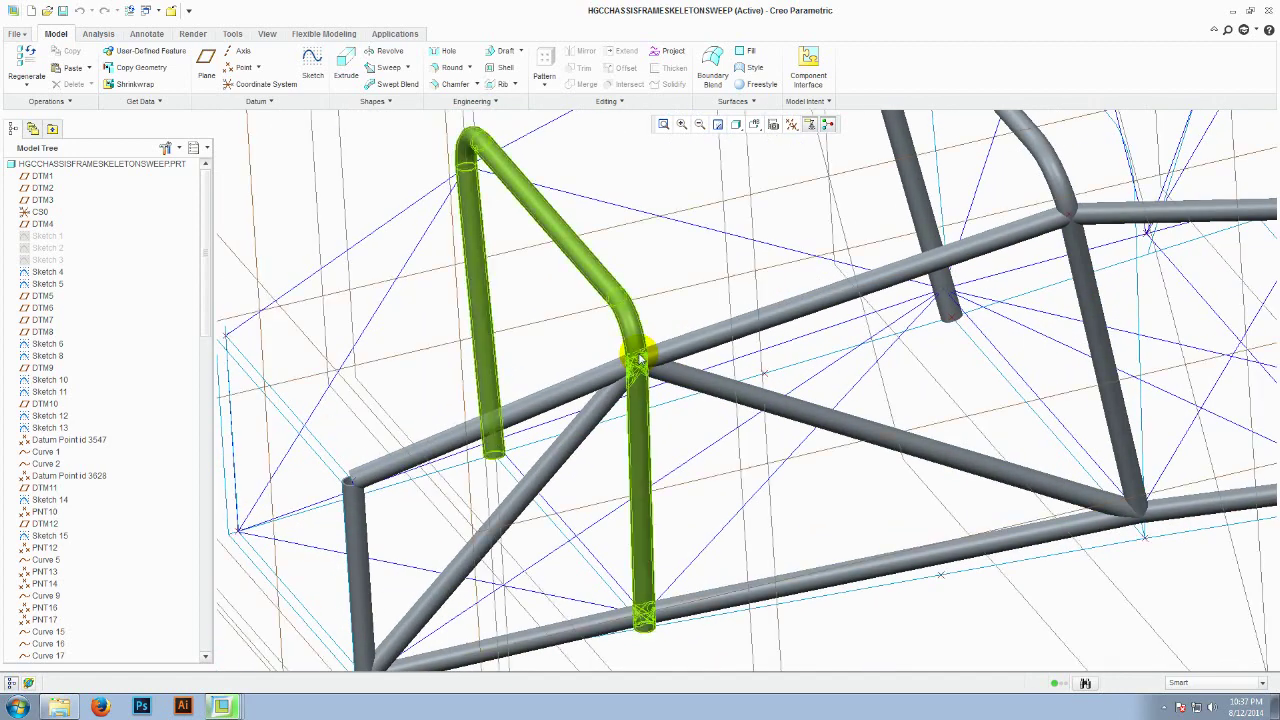
{"action": "scroll", "coordinate": [636, 360], "scroll_direction": "down", "scroll_amount": 2}
{"action": "scroll", "coordinate": [645, 383], "scroll_direction": "down", "scroll_amount": 4}
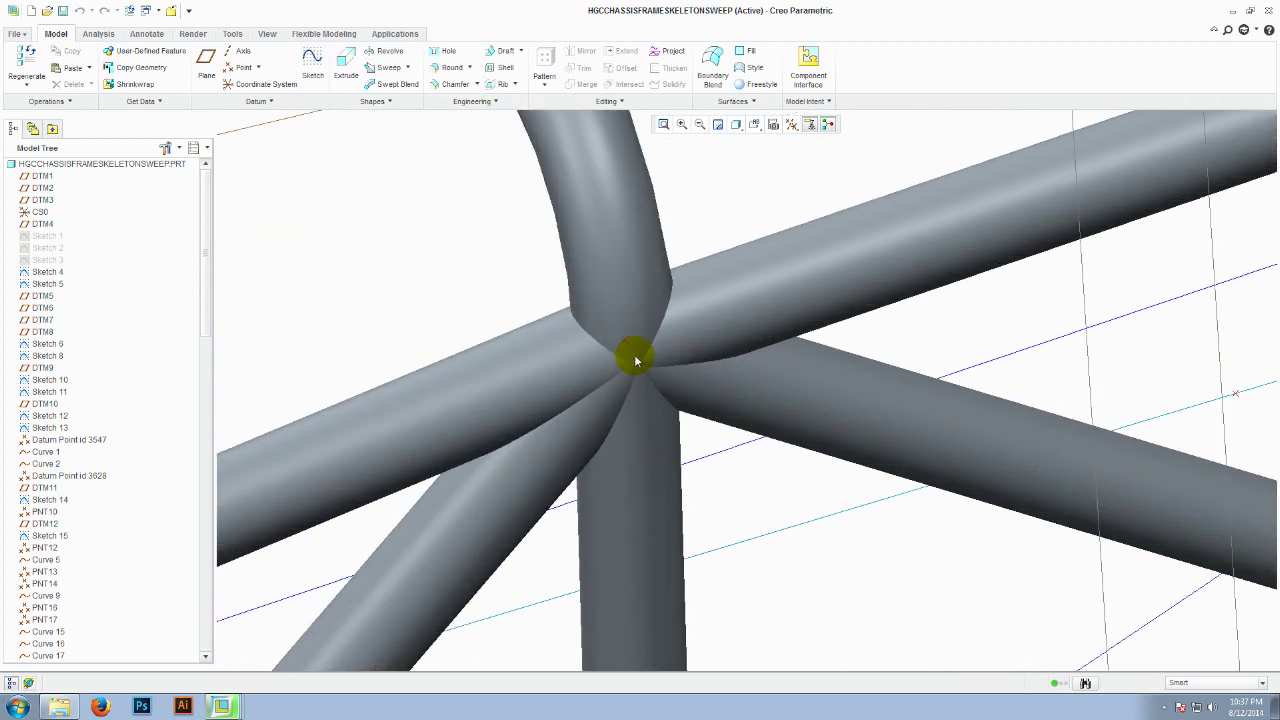
{"action": "scroll", "coordinate": [592, 340], "scroll_direction": "up", "scroll_amount": 5}
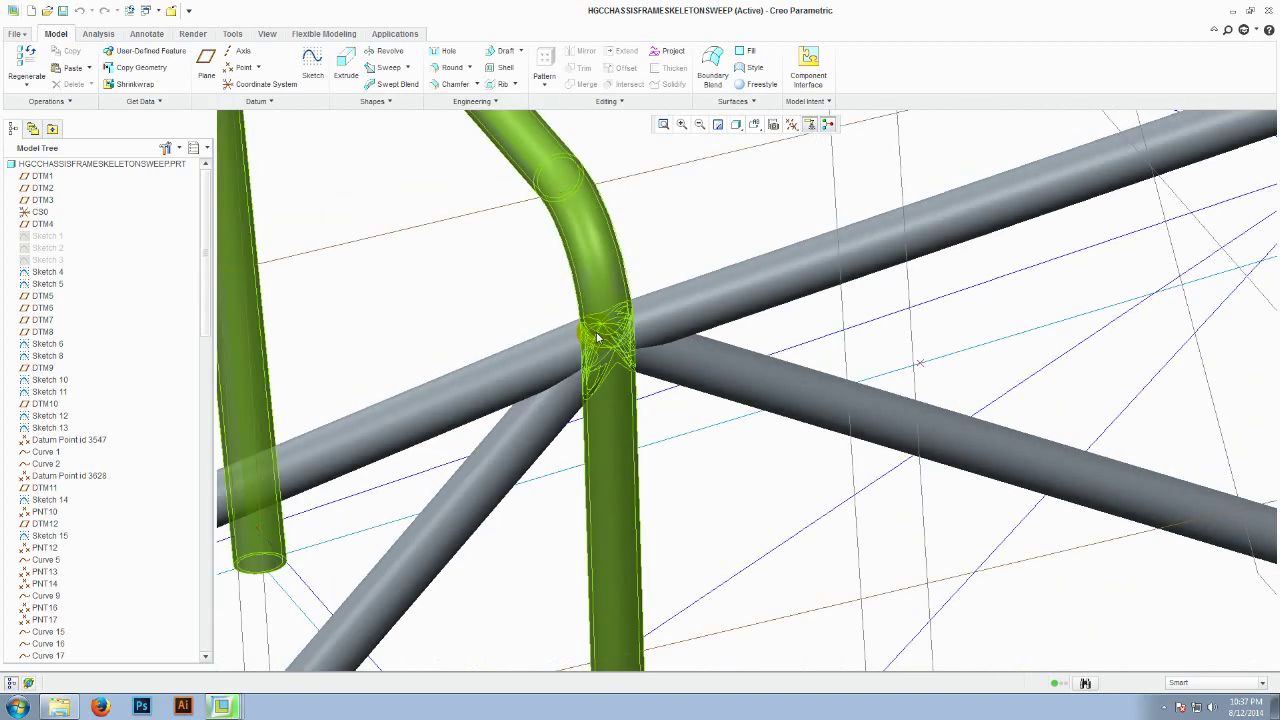
{"action": "scroll", "coordinate": [599, 345], "scroll_direction": "up", "scroll_amount": 2}
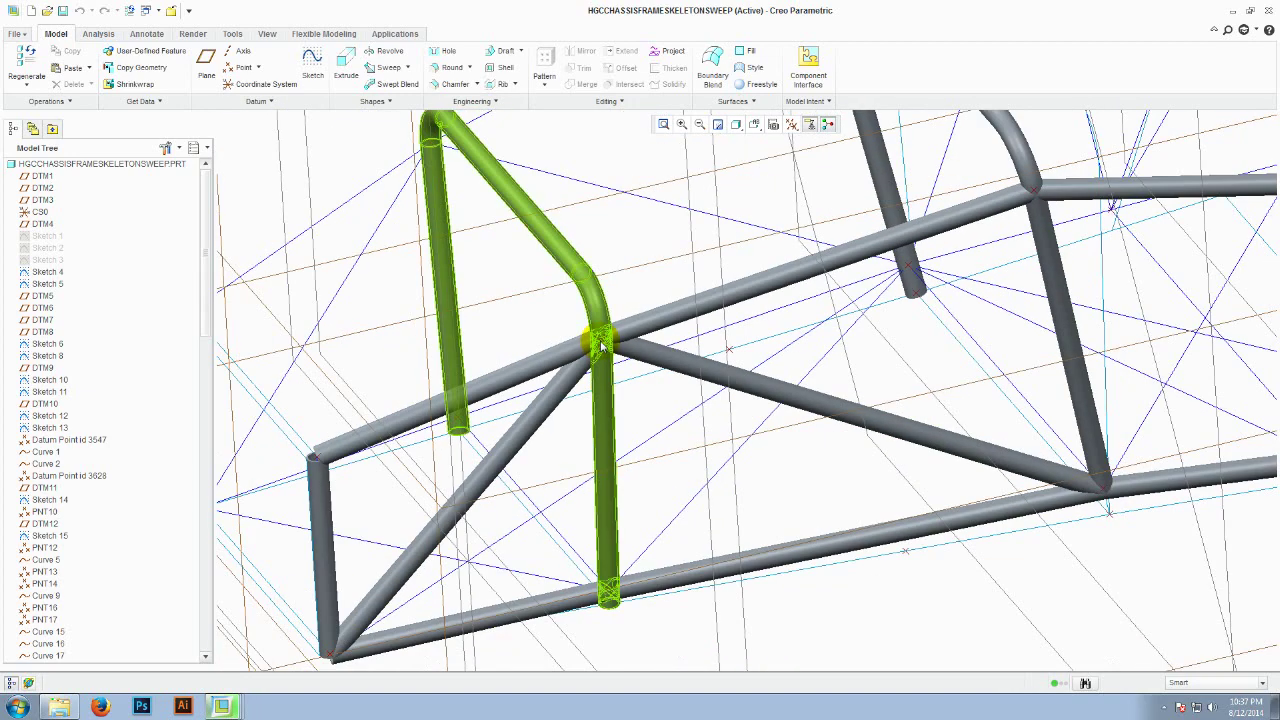
{"action": "scroll", "coordinate": [612, 345], "scroll_direction": "up", "scroll_amount": 2}
{"action": "scroll", "coordinate": [614, 350], "scroll_direction": "down", "scroll_amount": 5}
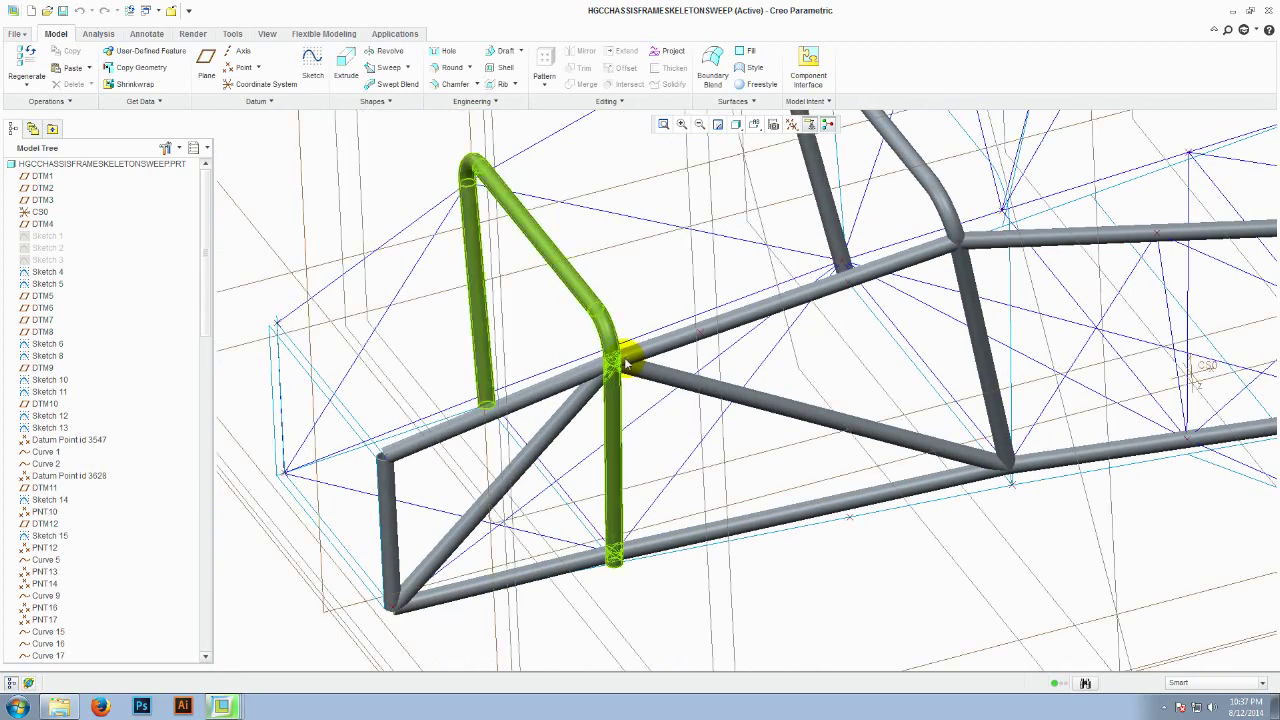
{"action": "scroll", "coordinate": [609, 363], "scroll_direction": "down", "scroll_amount": 2}
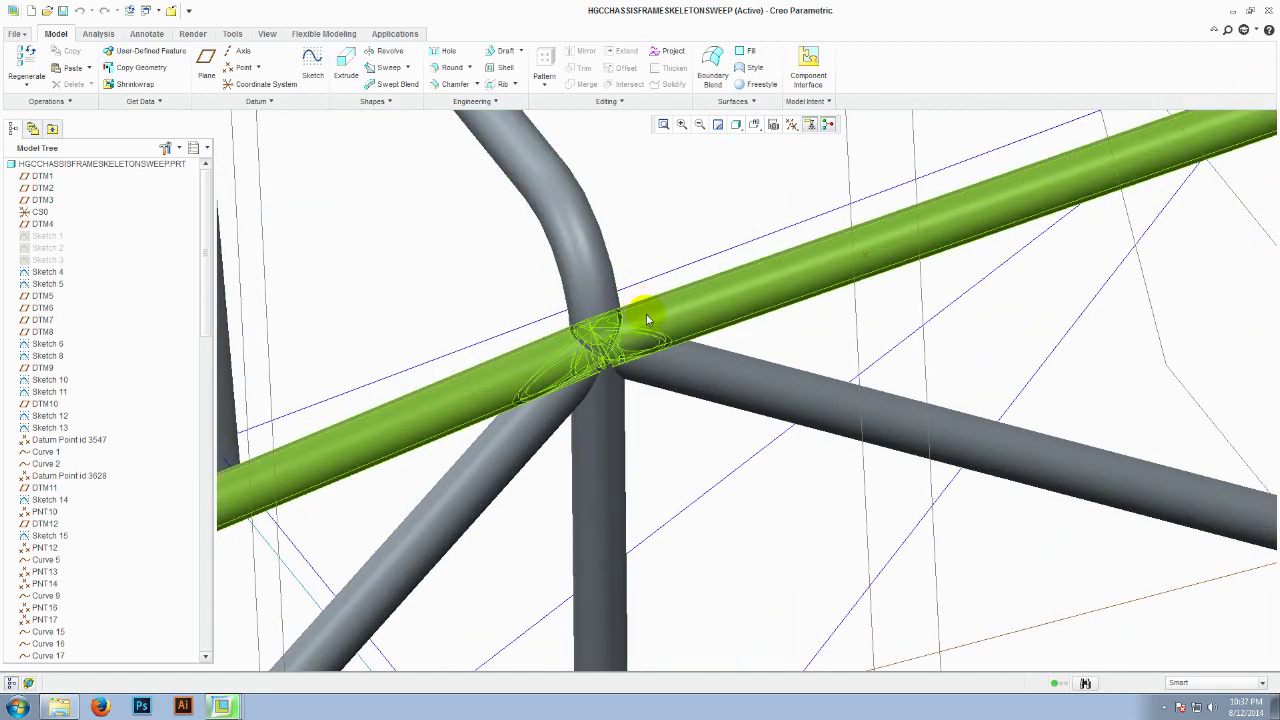
{"action": "scroll", "coordinate": [644, 338], "scroll_direction": "up", "scroll_amount": 1}
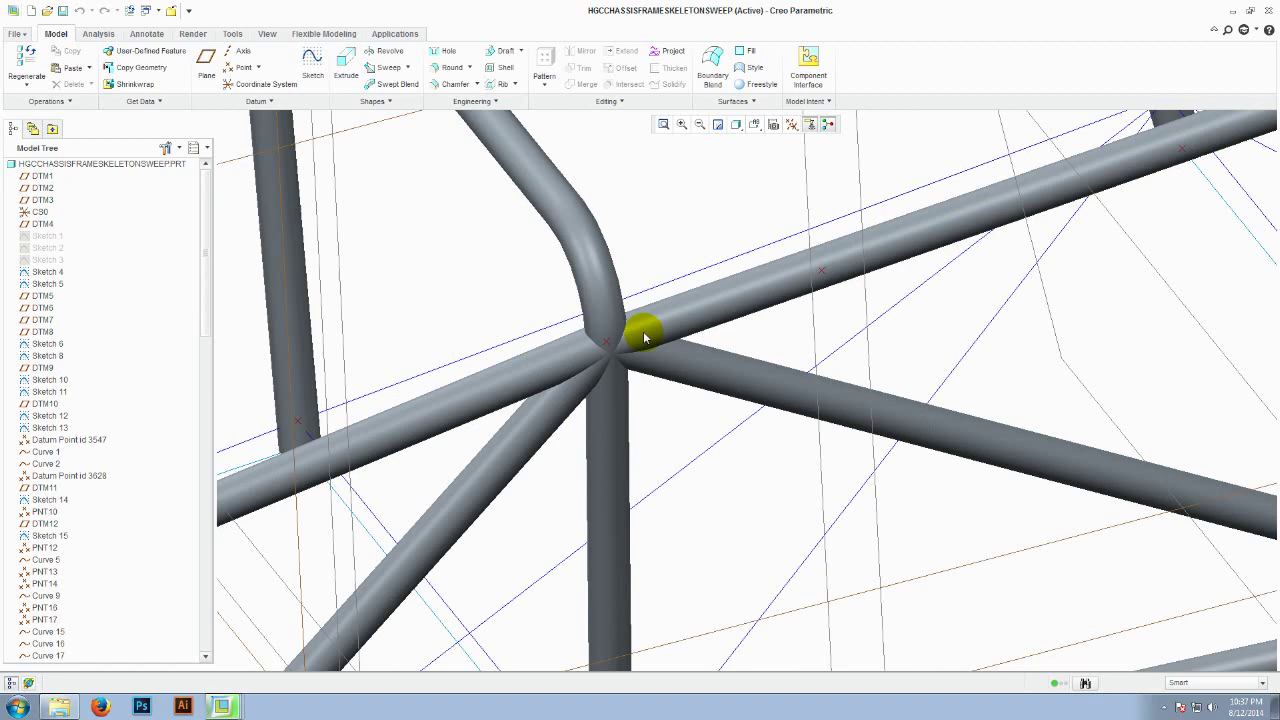
{"action": "scroll", "coordinate": [645, 340], "scroll_direction": "up", "scroll_amount": 2}
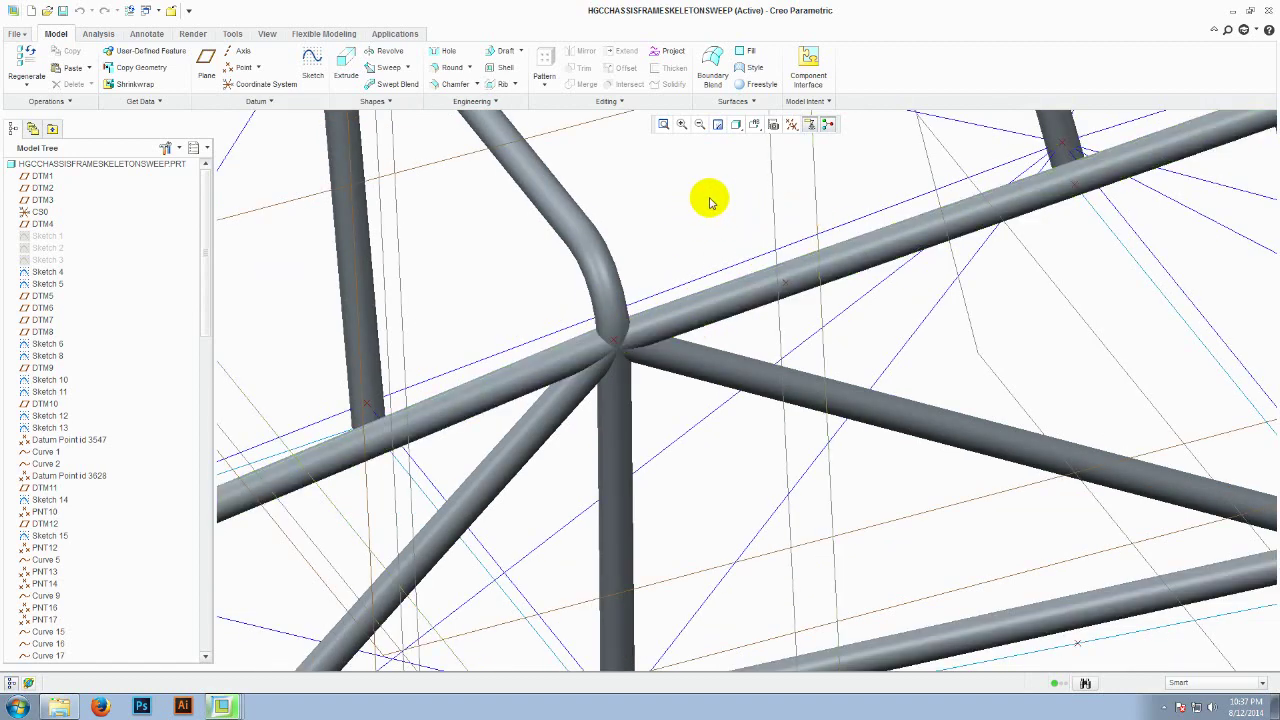
Step: Close the swept skeleton part and hide all datum axes, points, coordinate systems and planes in the HGCVCHASSISFRAMEIS assembly
{"action": "left_click", "coordinate": [1265, 14]}
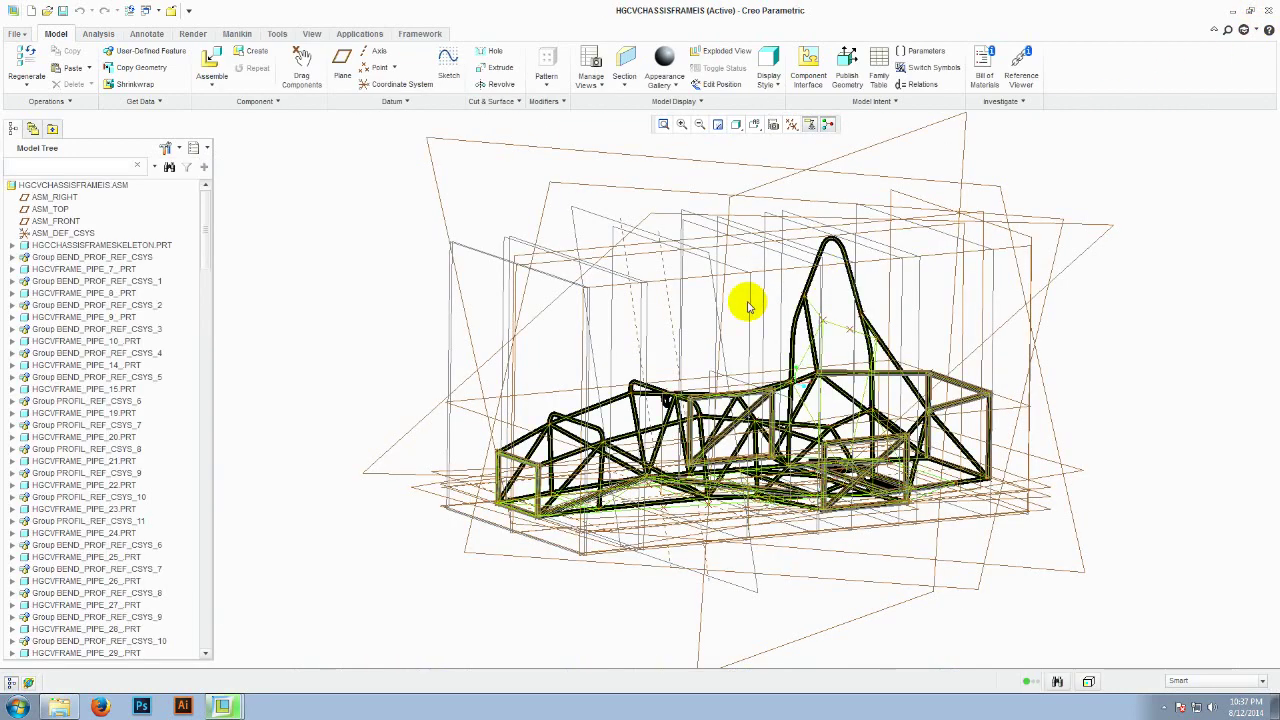
{"action": "mouse_move", "coordinate": [762, 295]}
{"action": "middle_mouse_down"}
{"action": "mouse_move", "coordinate": [762, 308]}
{"action": "mouse_move", "coordinate": [767, 283]}
{"action": "middle_mouse_up"}
{"action": "left_click", "coordinate": [791, 124]}
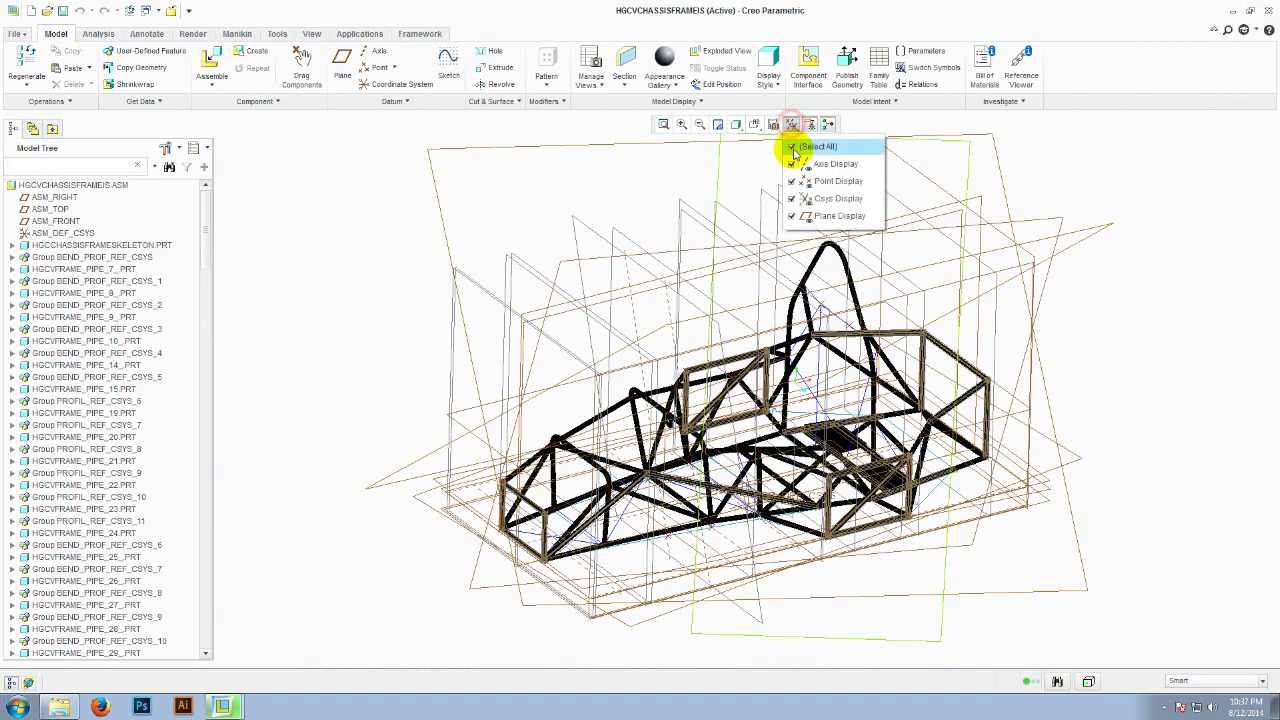
{"action": "left_click", "coordinate": [793, 148]}
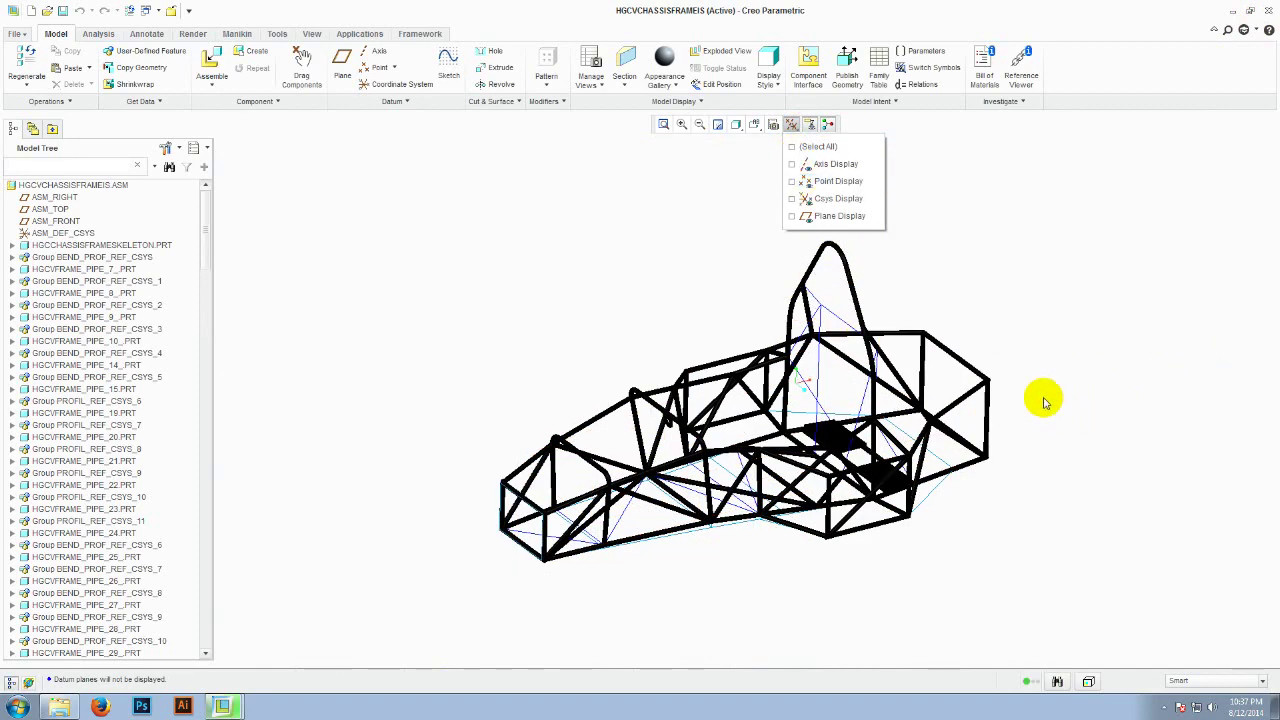
{"action": "left_click", "coordinate": [1050, 367]}
{"action": "scroll", "coordinate": [785, 470], "scroll_direction": "down", "scroll_amount": 3}
{"action": "middle_click_drag", "start_coordinate": [803, 466], "coordinate": [801, 445]}
{"action": "scroll", "coordinate": [800, 443], "scroll_direction": "down", "scroll_amount": 2}
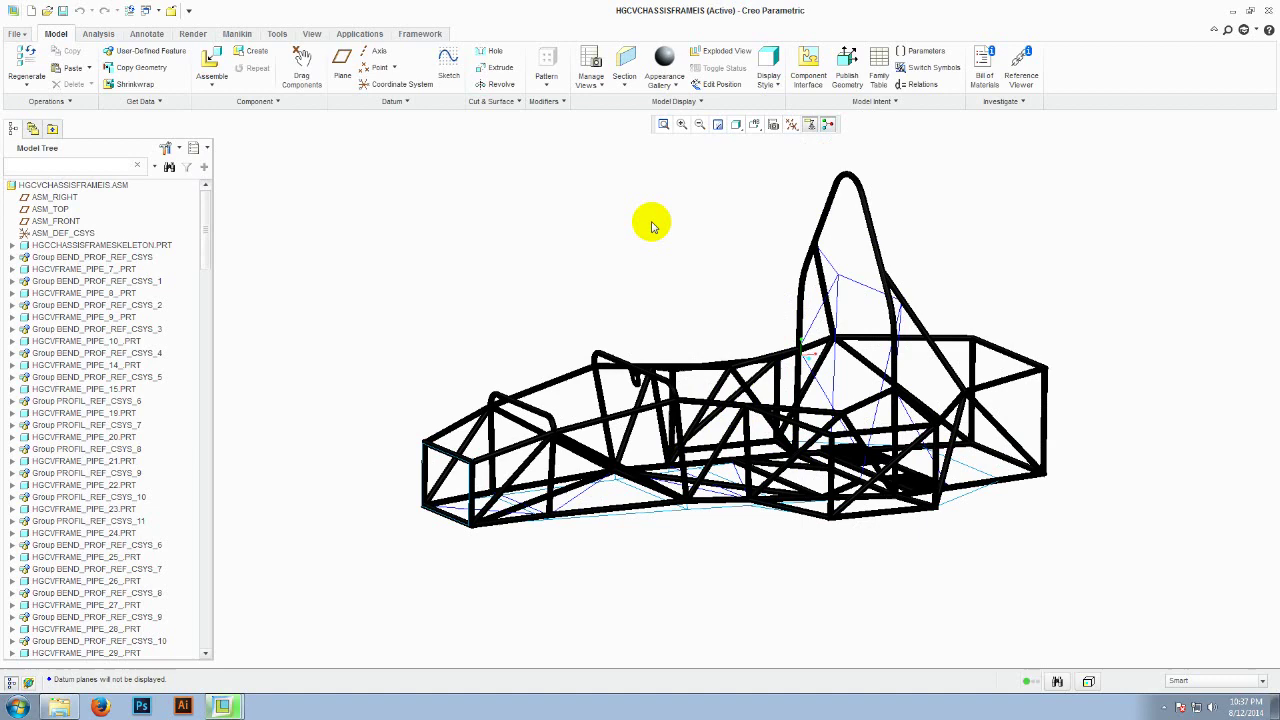
Step: Examine the individual framework pipes and the diagonal braces' end joints in the front section of the chassis frame assembly
{"action": "left_click", "coordinate": [420, 33]}
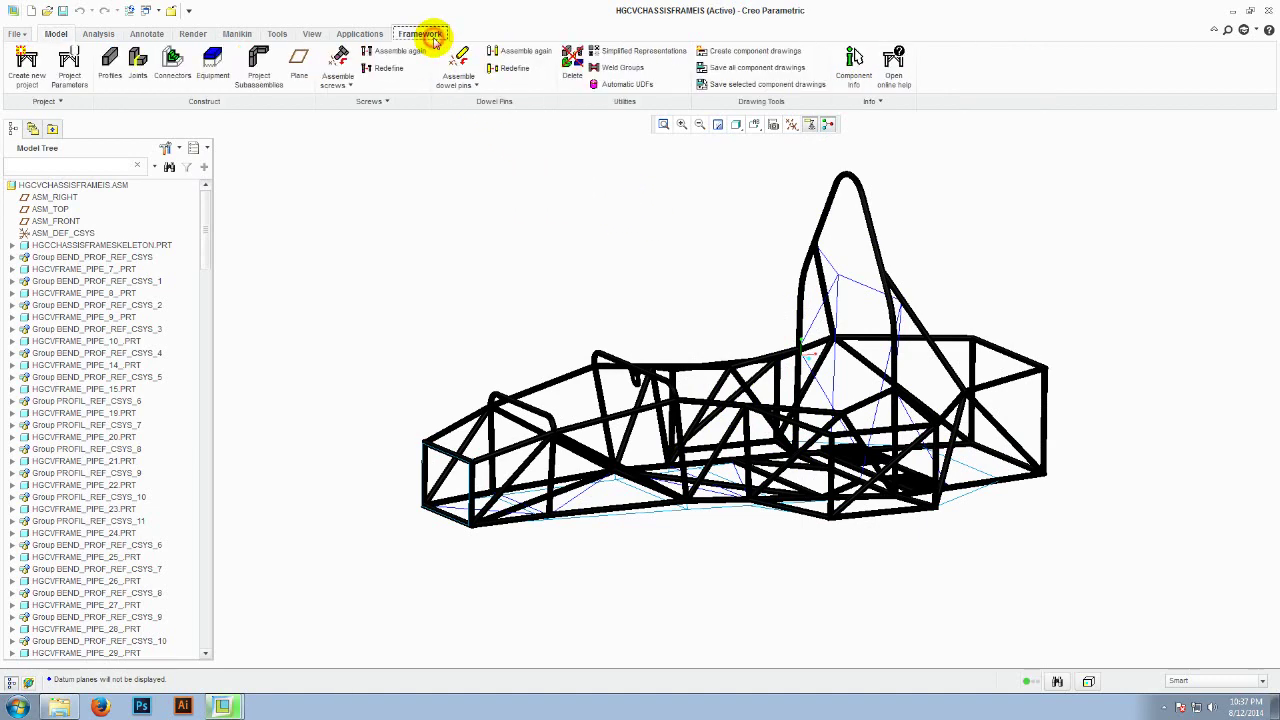
{"action": "left_click", "coordinate": [57, 34]}
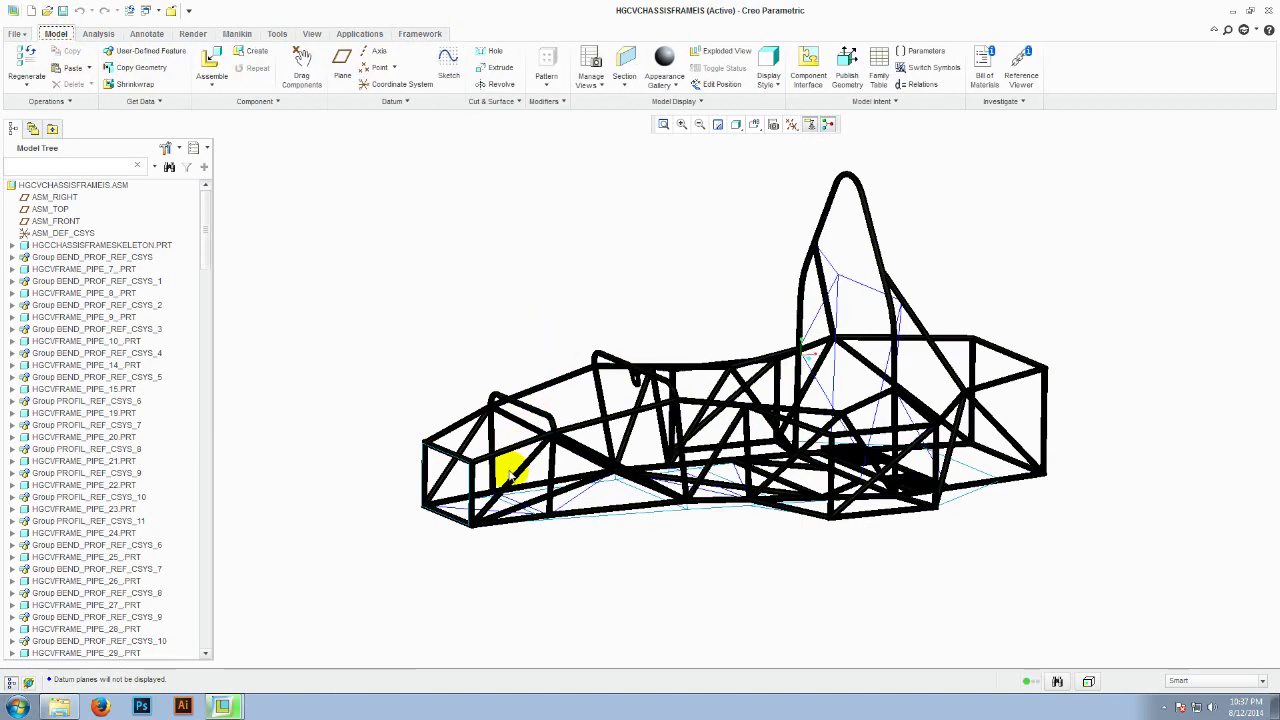
{"action": "scroll", "coordinate": [530, 478], "scroll_direction": "up", "scroll_amount": 3}
{"action": "middle_click_drag", "start_coordinate": [530, 478], "coordinate": [521, 462]}
{"action": "scroll", "coordinate": [449, 449], "scroll_direction": "up", "scroll_amount": 2}
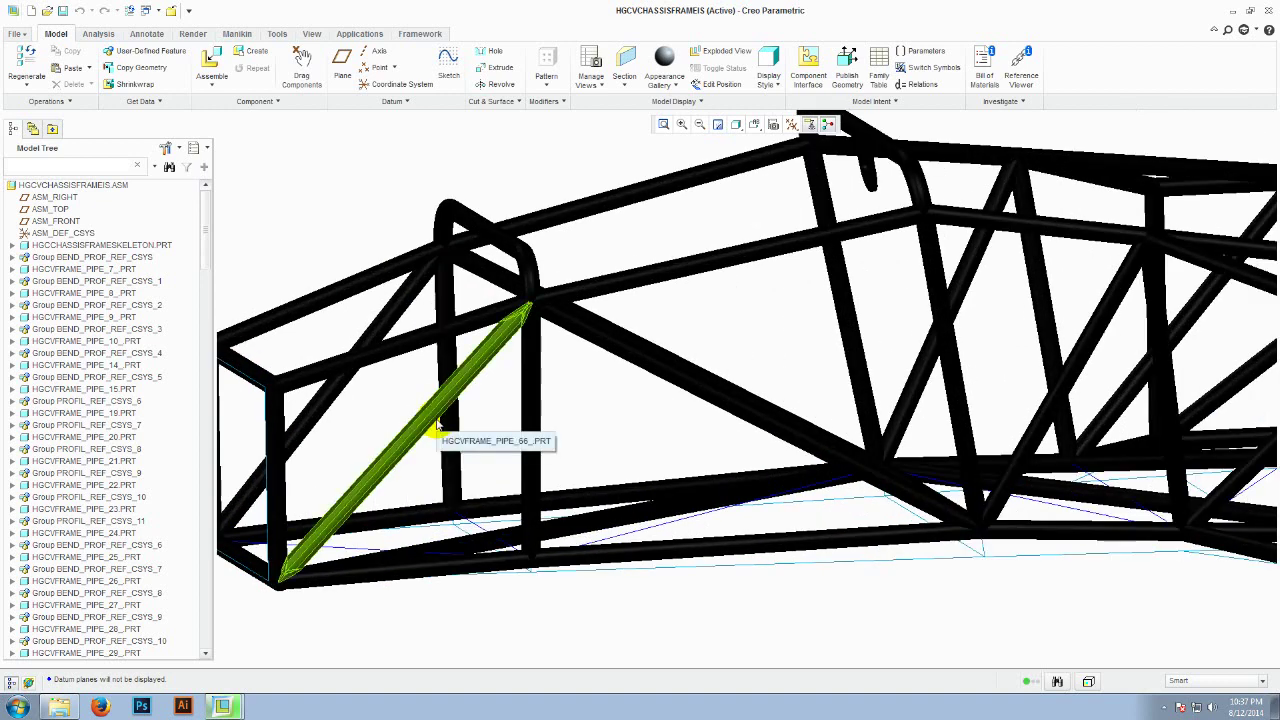
{"action": "scroll", "coordinate": [443, 413], "scroll_direction": "up", "scroll_amount": 2}
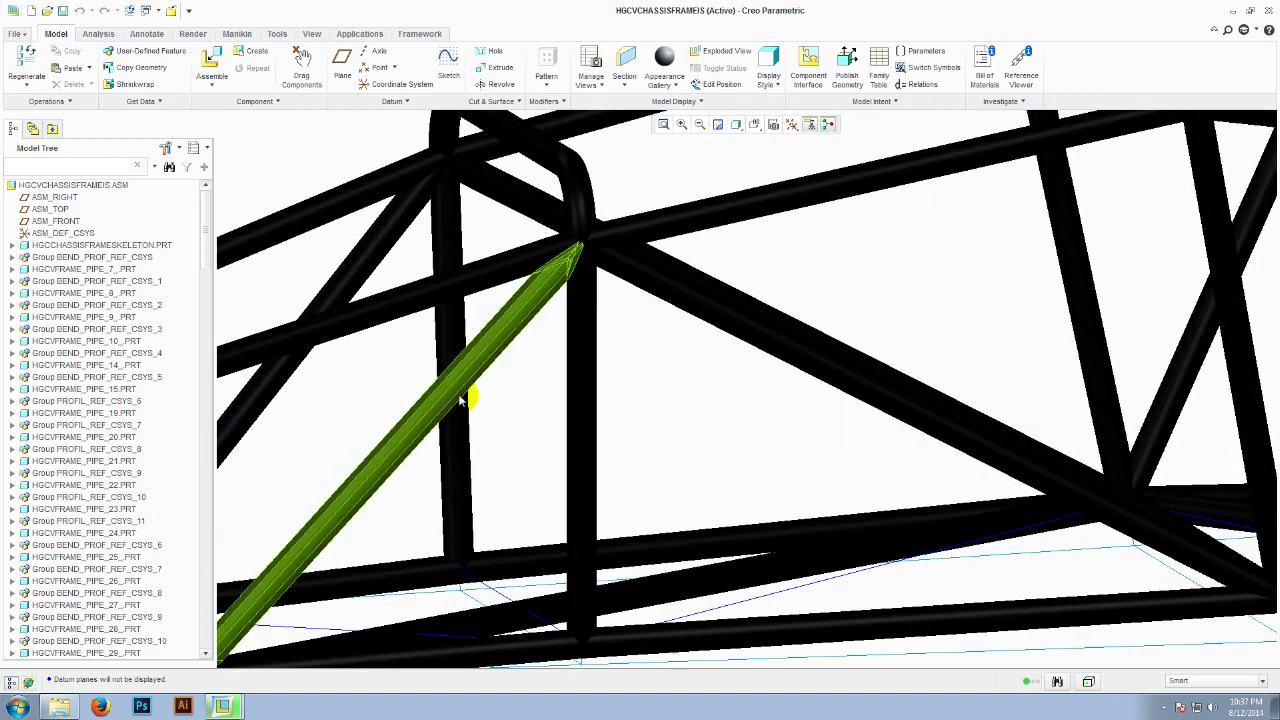
{"action": "scroll", "coordinate": [491, 365], "scroll_direction": "down", "scroll_amount": 6}
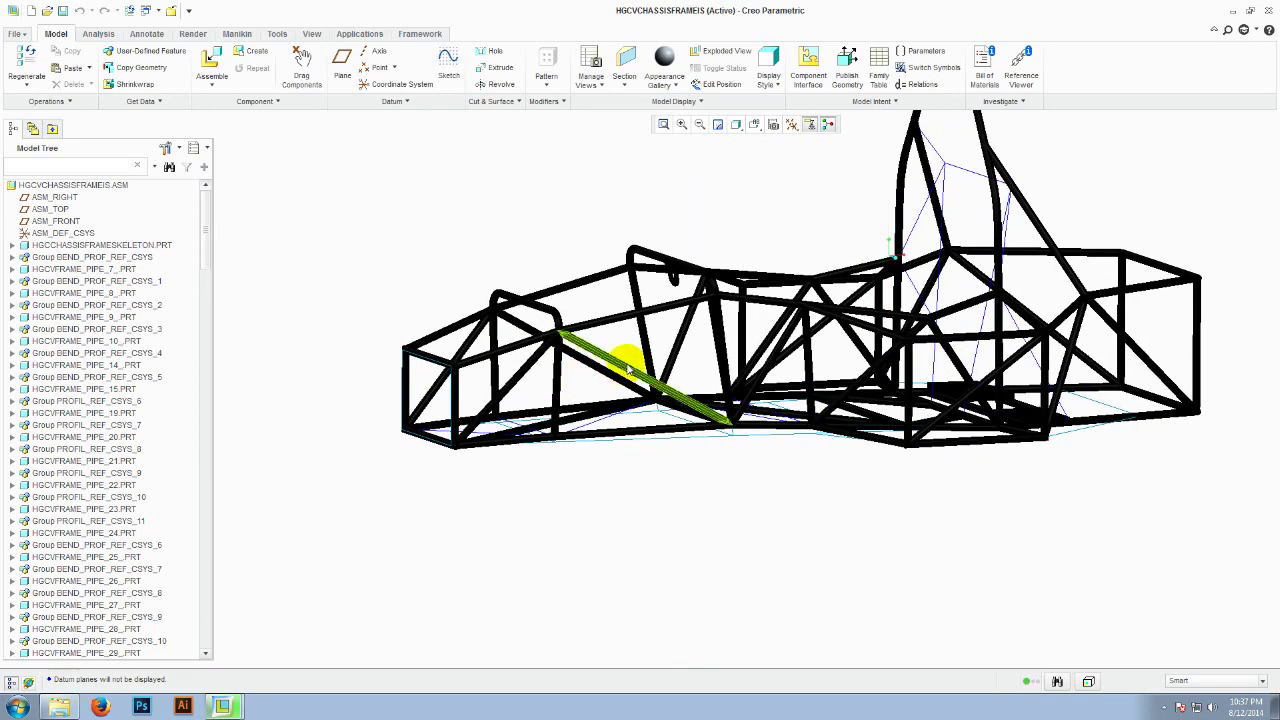
{"action": "scroll", "coordinate": [623, 357], "scroll_direction": "up", "scroll_amount": 2}
{"action": "scroll", "coordinate": [588, 350], "scroll_direction": "up", "scroll_amount": 2}
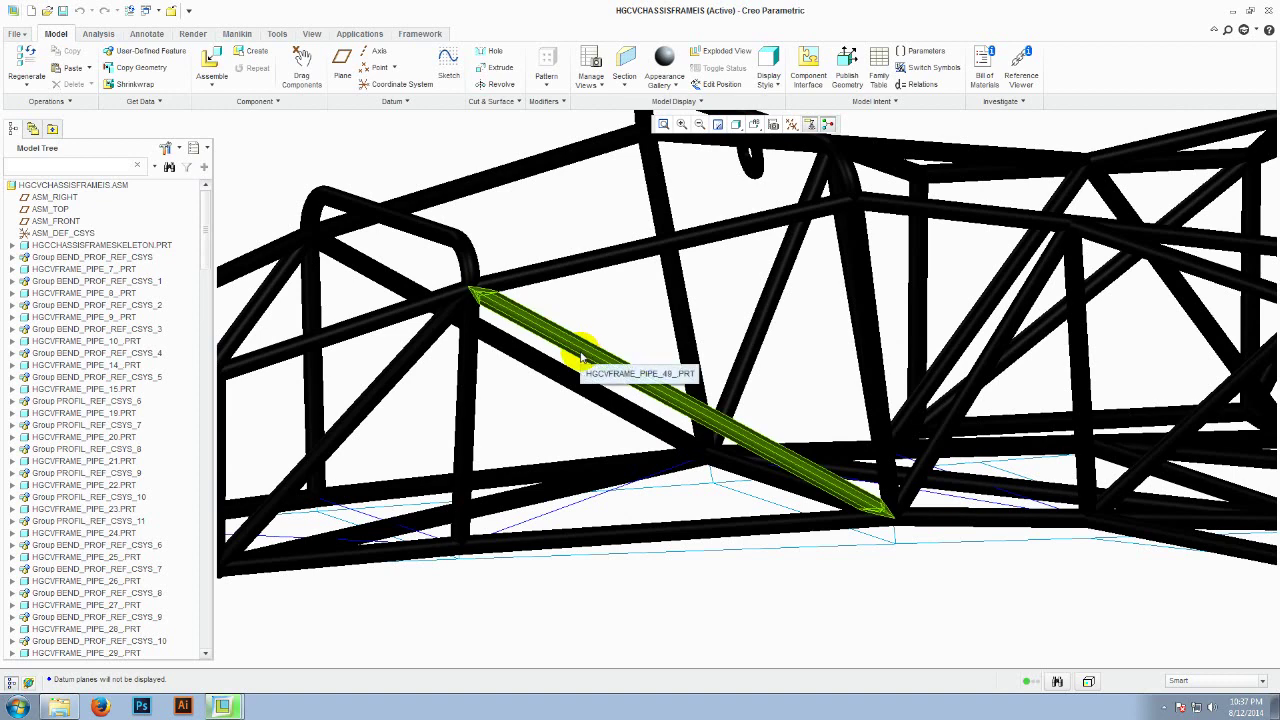
{"action": "scroll", "coordinate": [581, 355], "scroll_direction": "up", "scroll_amount": 3}
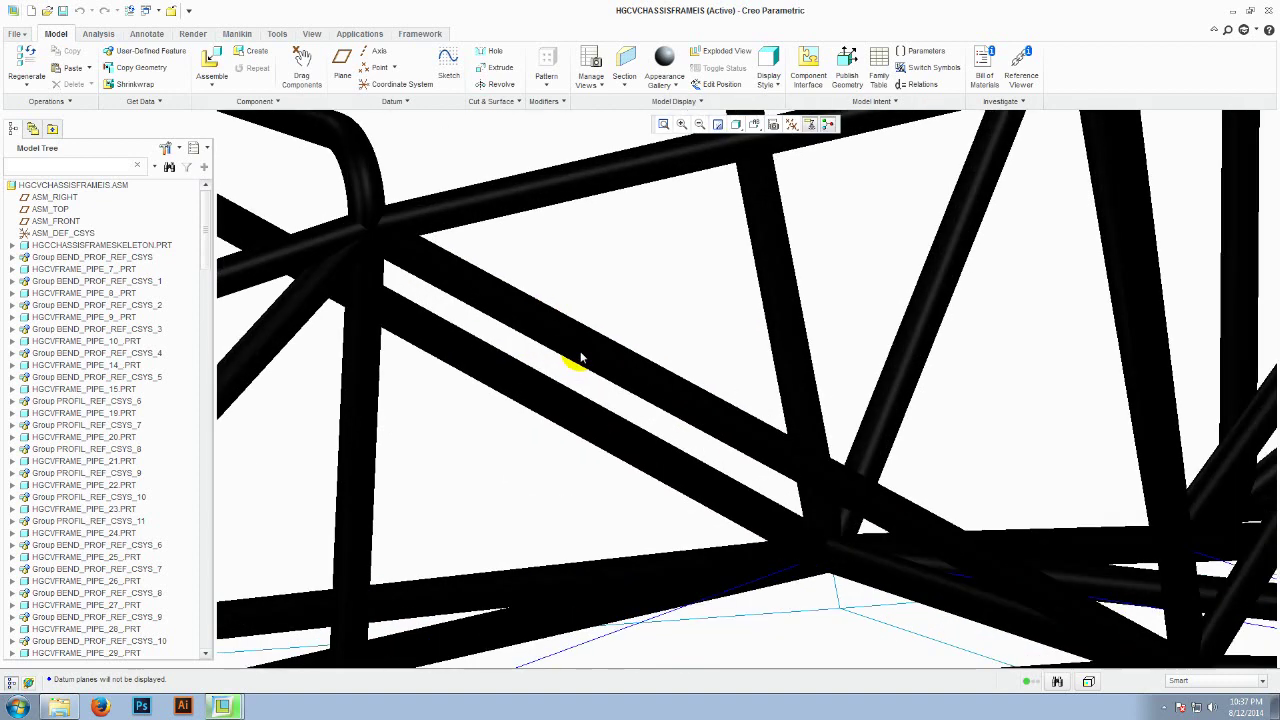
{"action": "scroll", "coordinate": [583, 349], "scroll_direction": "down", "scroll_amount": 5}
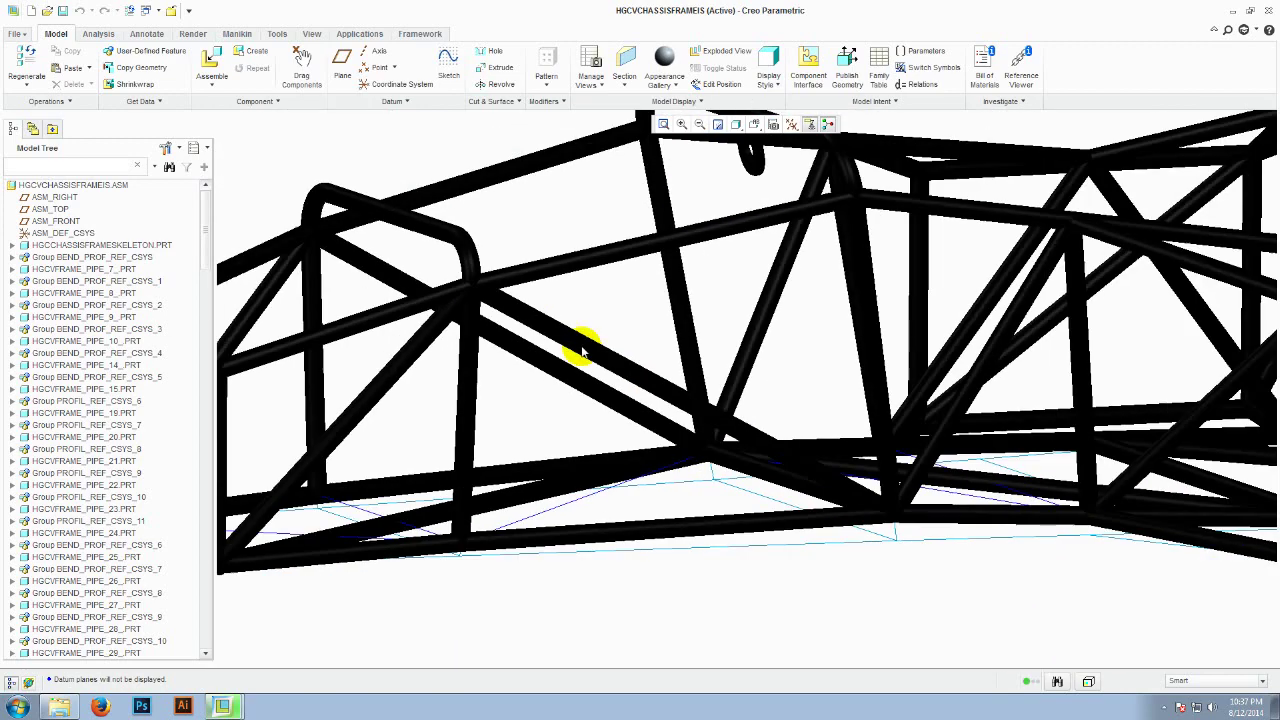
{"action": "middle_click_drag", "start_coordinate": [620, 393], "coordinate": [586, 343]}
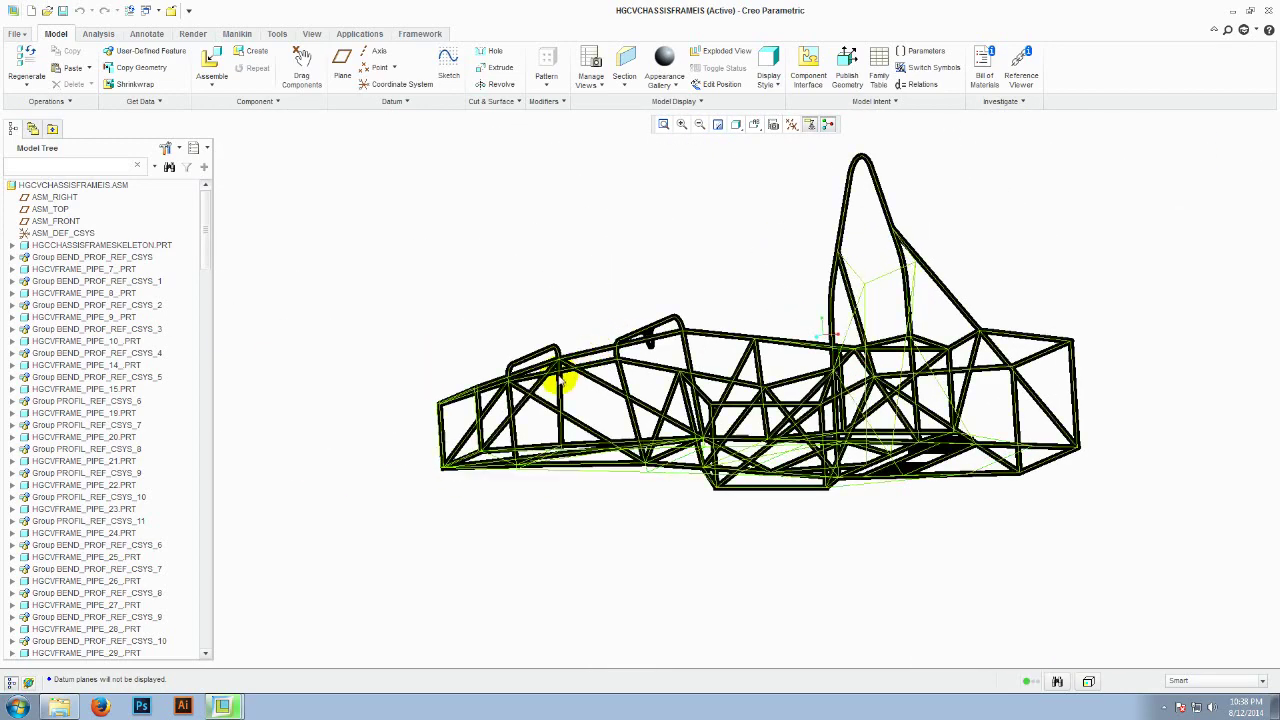
Step: Close the HGCVCHASSISFRAMEIS assembly window and view the partly built frame in the KARTPROJECT assembly
{"action": "left_click", "coordinate": [1267, 12]}
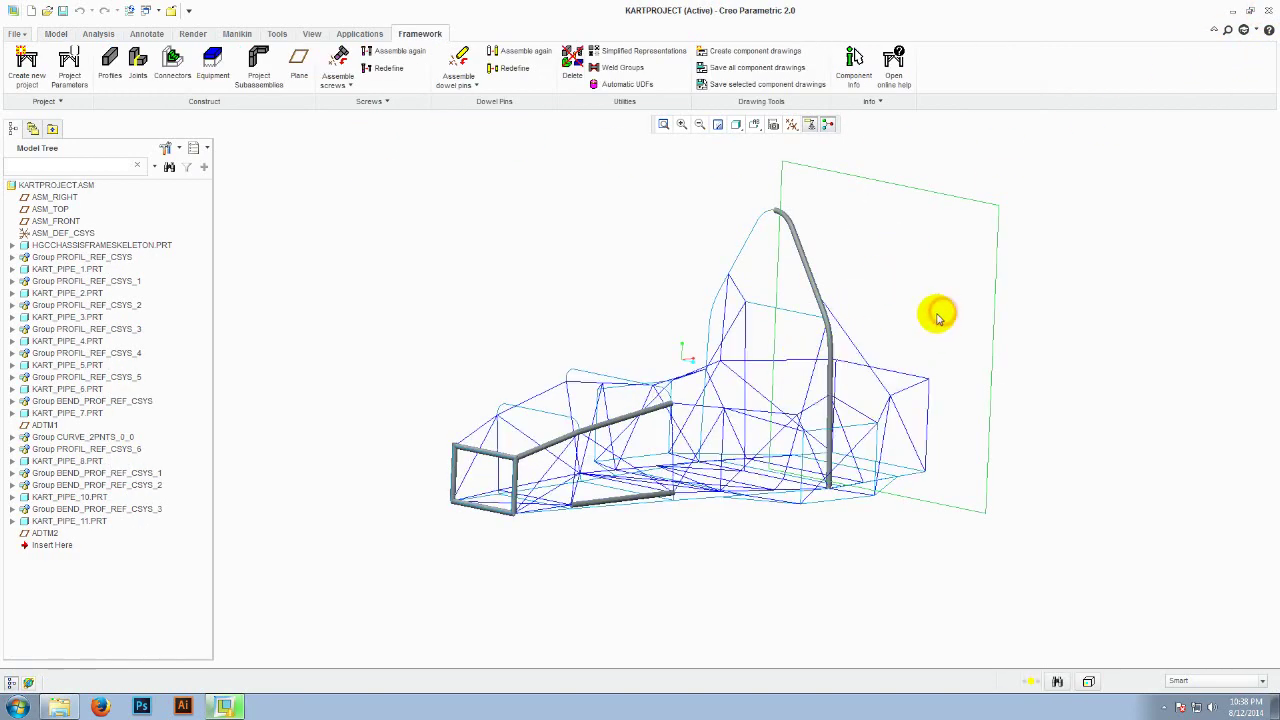
{"action": "middle_click_drag", "start_coordinate": [938, 318], "coordinate": [1128, 317]}
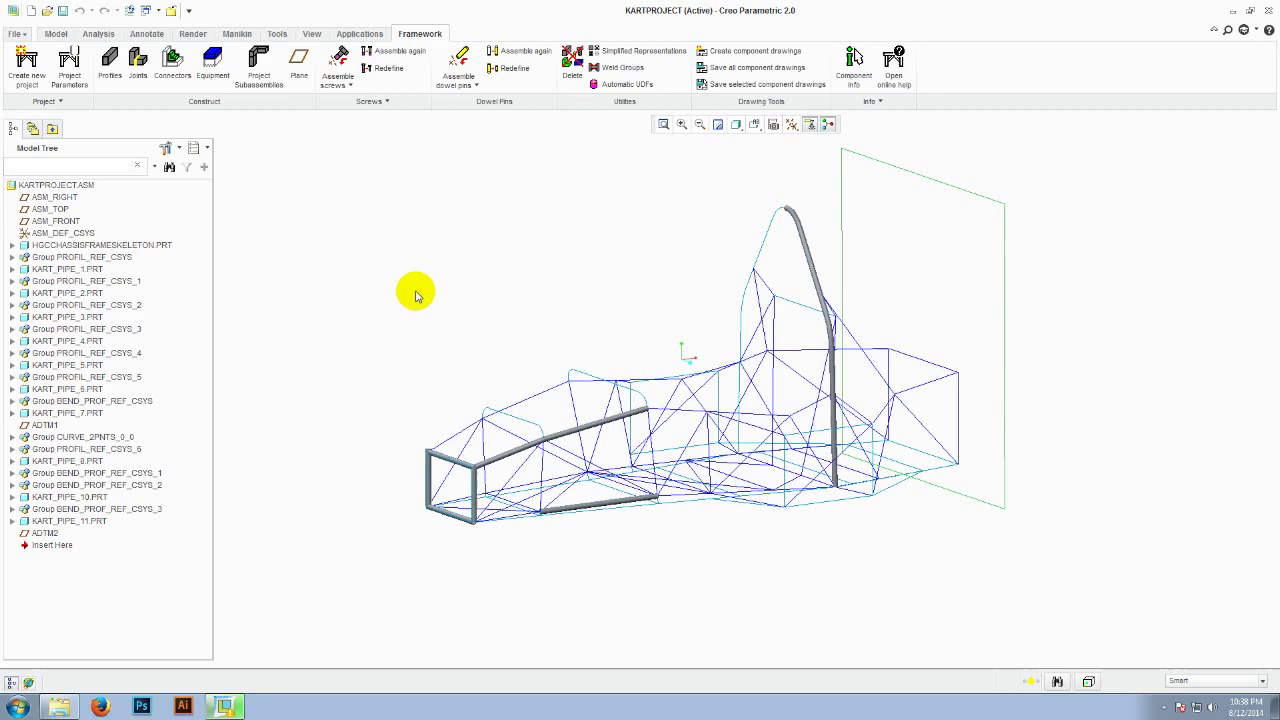
Step: Examine the partly built pipes against the skeleton wireframe of the kart frame
{"action": "left_click", "coordinate": [717, 124]}
{"action": "left_click", "coordinate": [710, 234]}
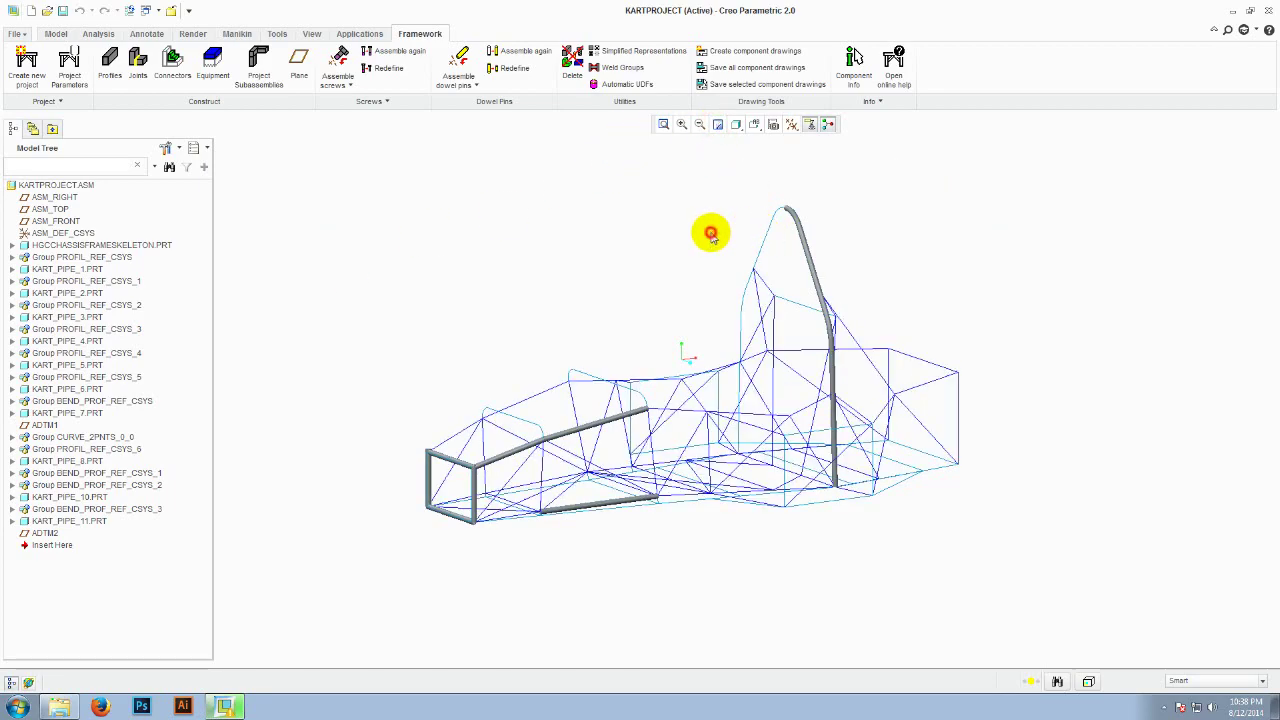
{"action": "middle_click_drag", "start_coordinate": [991, 317], "coordinate": [963, 343]}
{"action": "scroll", "coordinate": [557, 471], "scroll_direction": "down", "scroll_amount": 5}
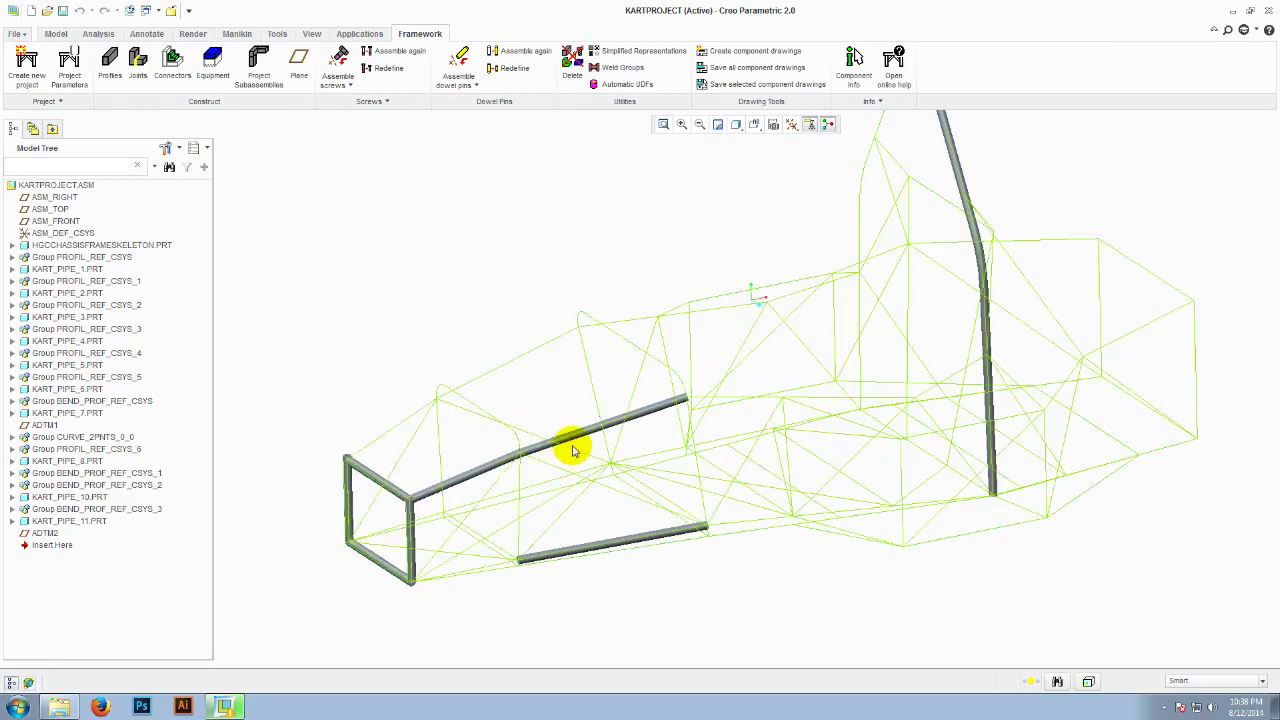
{"action": "scroll", "coordinate": [590, 440], "scroll_direction": "down", "scroll_amount": 4}
{"action": "scroll", "coordinate": [660, 428], "scroll_direction": "up", "scroll_amount": 6}
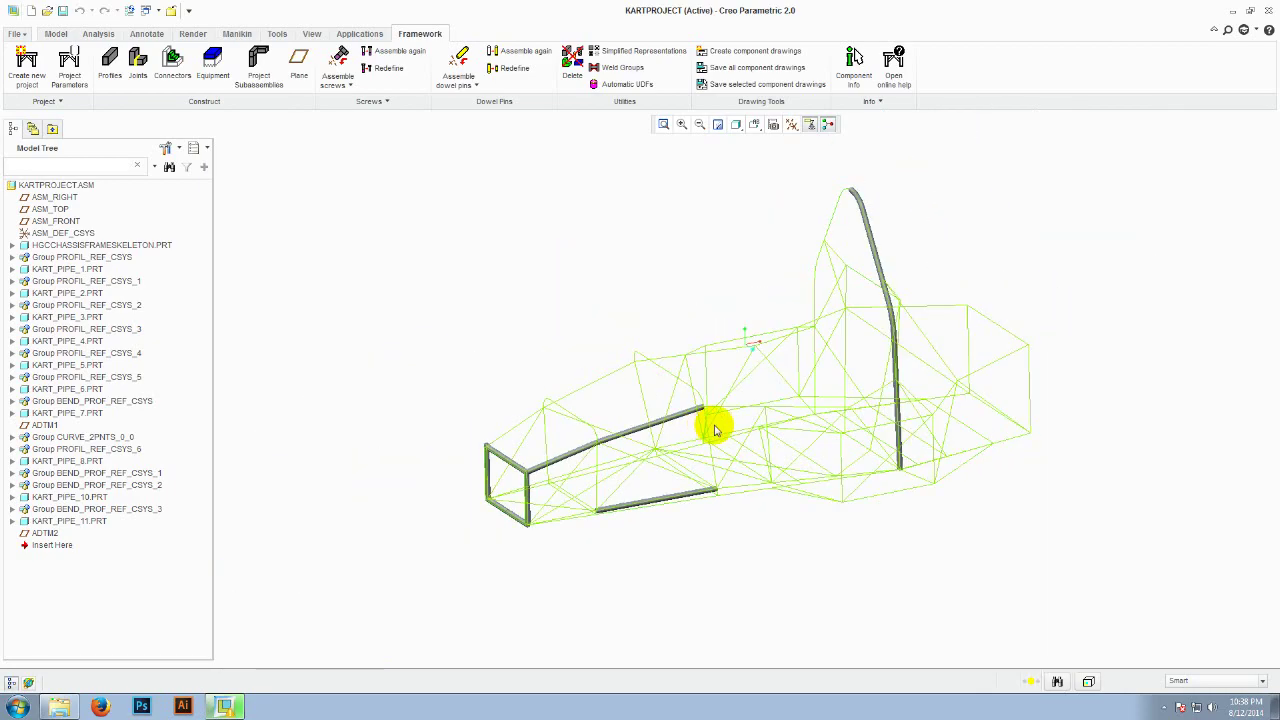
{"action": "middle_click_drag", "start_coordinate": [755, 557], "coordinate": [740, 534]}
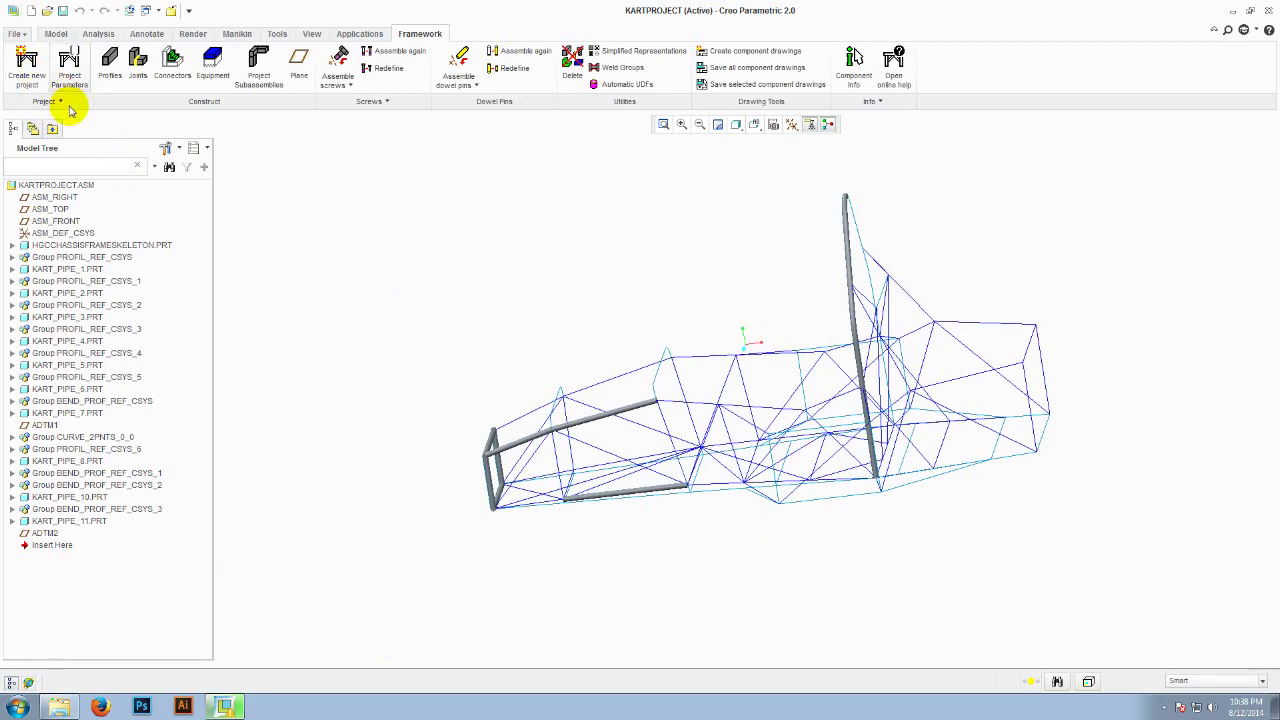
{"action": "left_click", "coordinate": [411, 233]}
Step: Check the afx_enabled option in the configuration editor and close the options without adding anything
{"action": "left_click", "coordinate": [15, 34]}
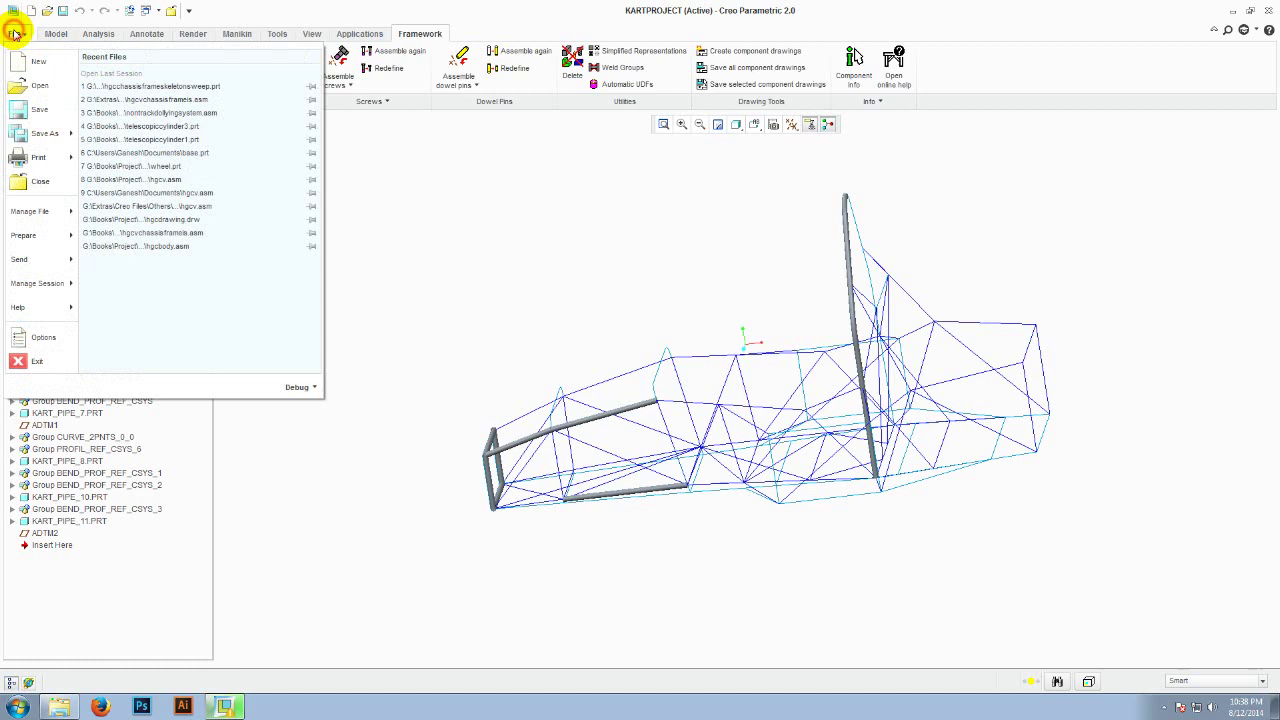
{"action": "left_click", "coordinate": [60, 336]}
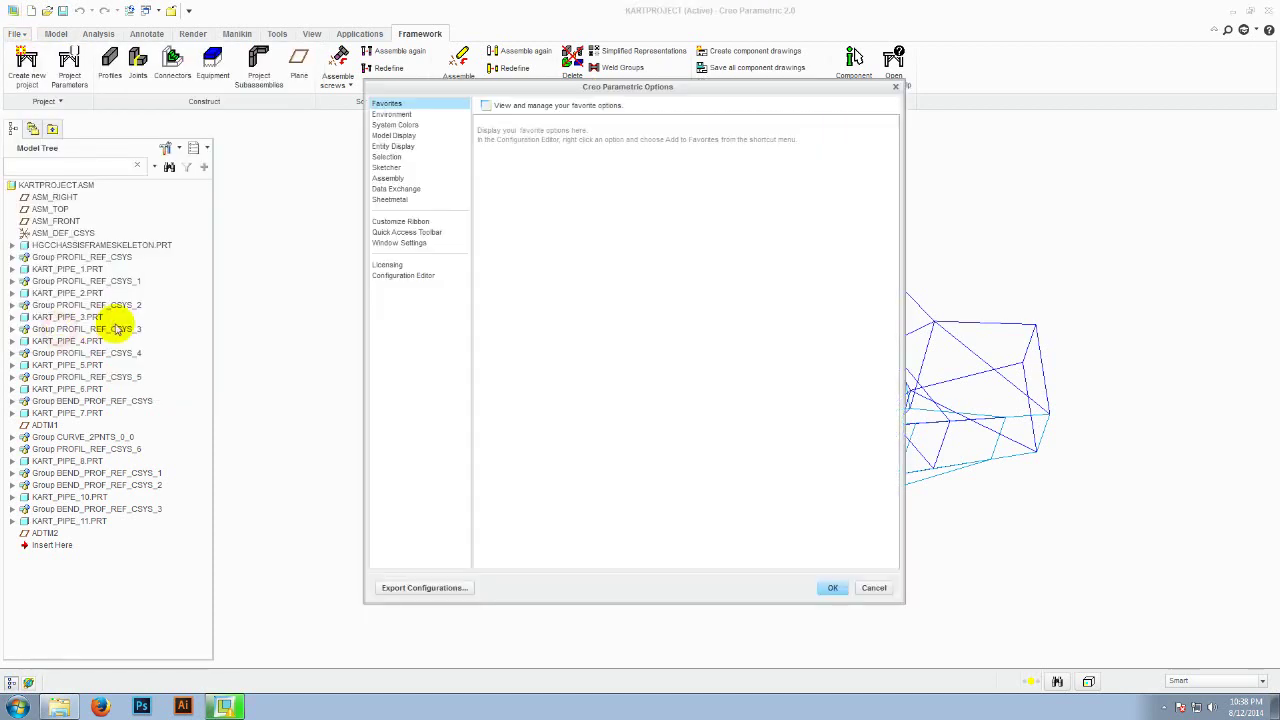
{"action": "left_click", "coordinate": [412, 279]}
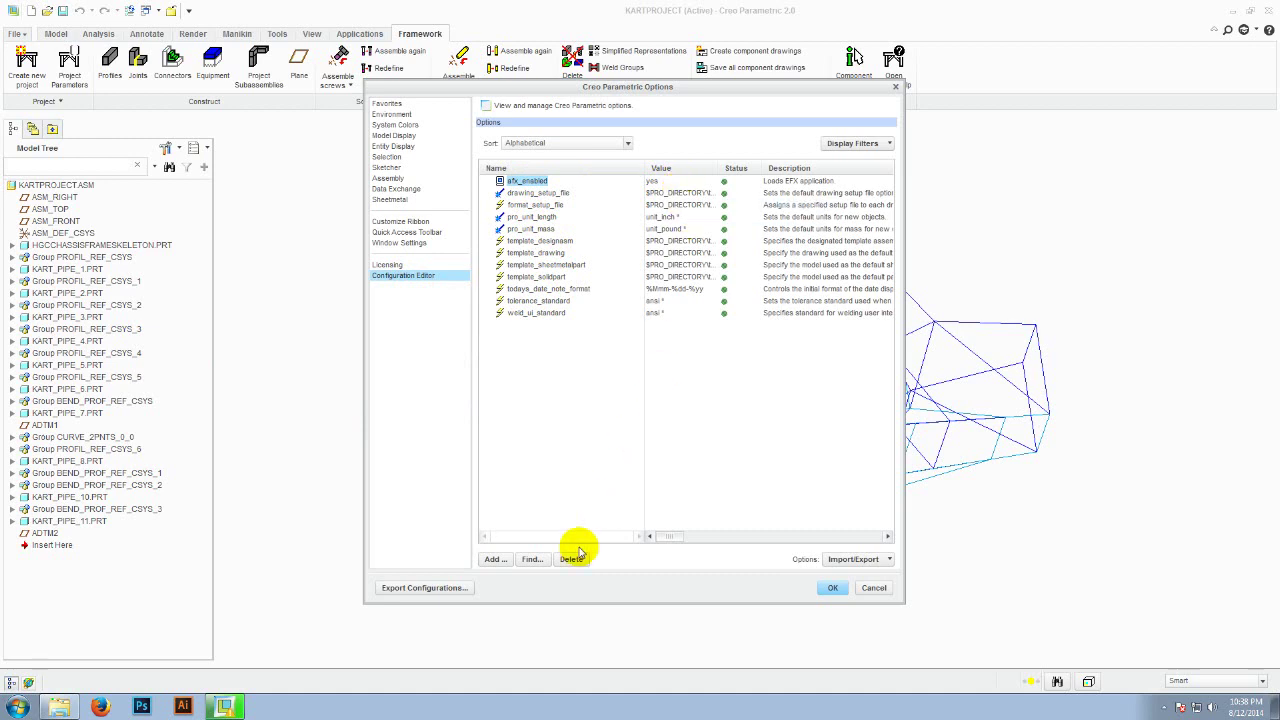
{"action": "left_click", "coordinate": [493, 566]}
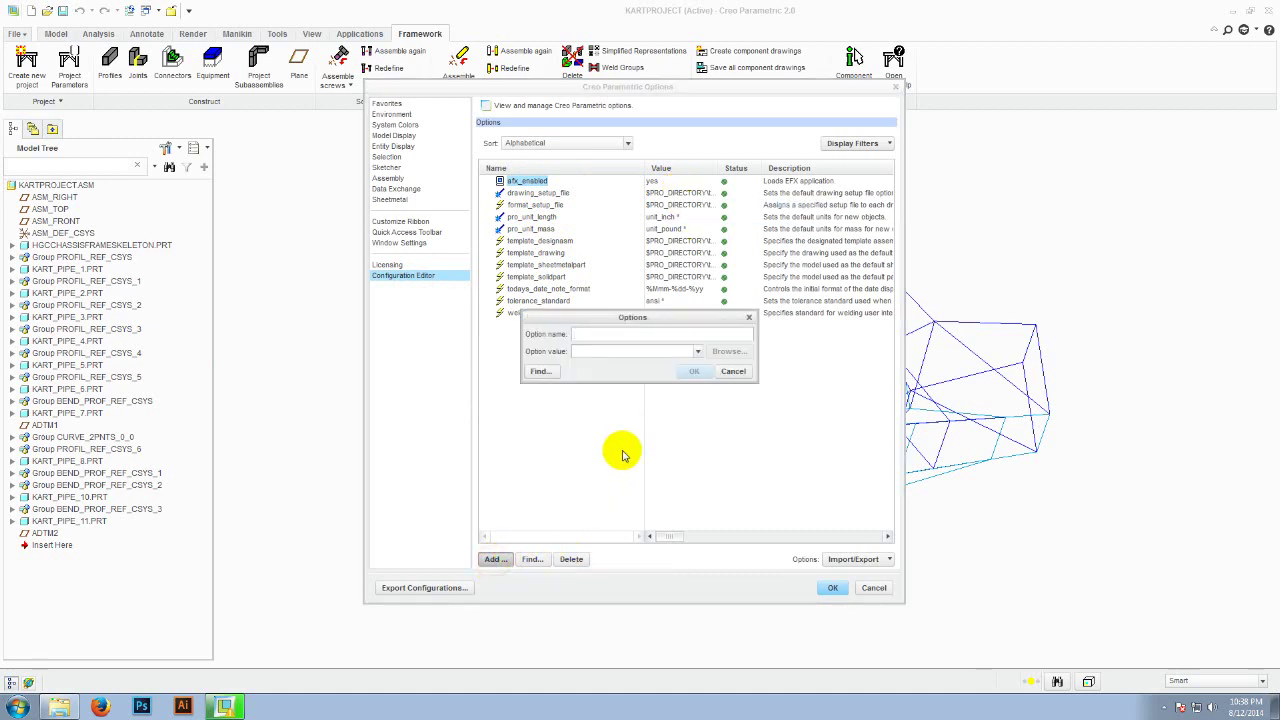
{"action": "type", "text": "afx_enabled"}
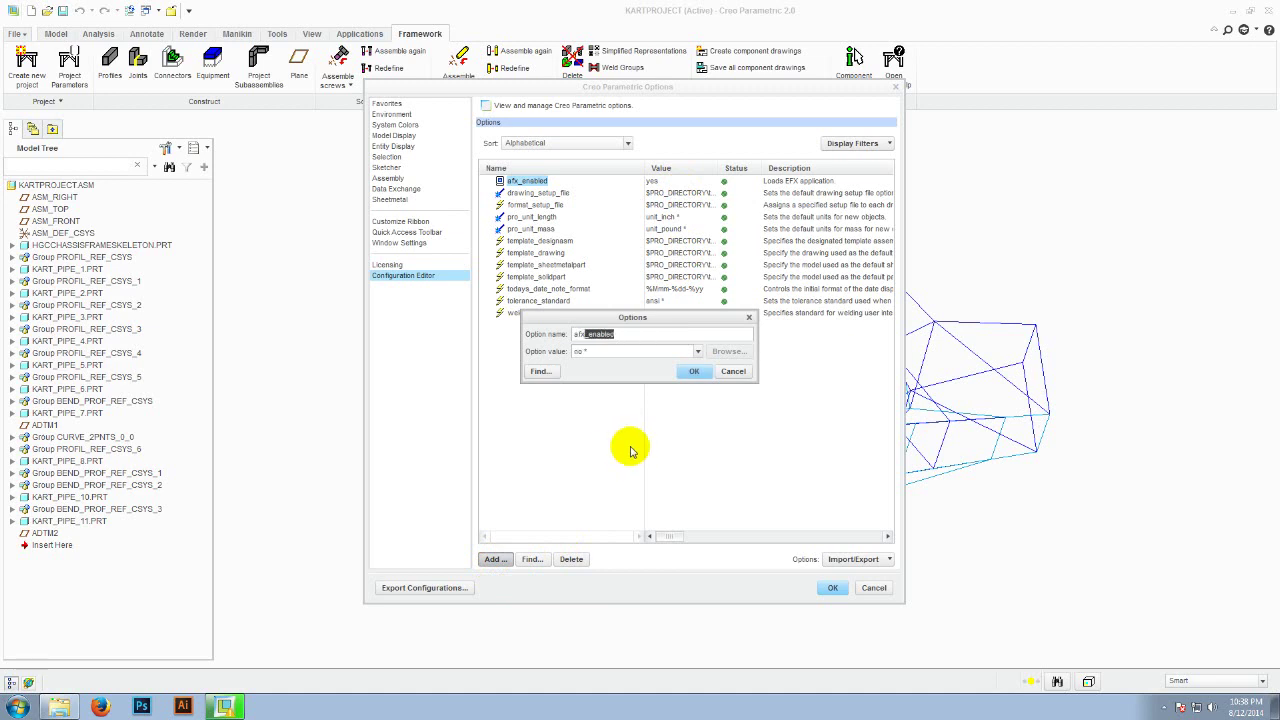
{"action": "left_click", "coordinate": [748, 317]}
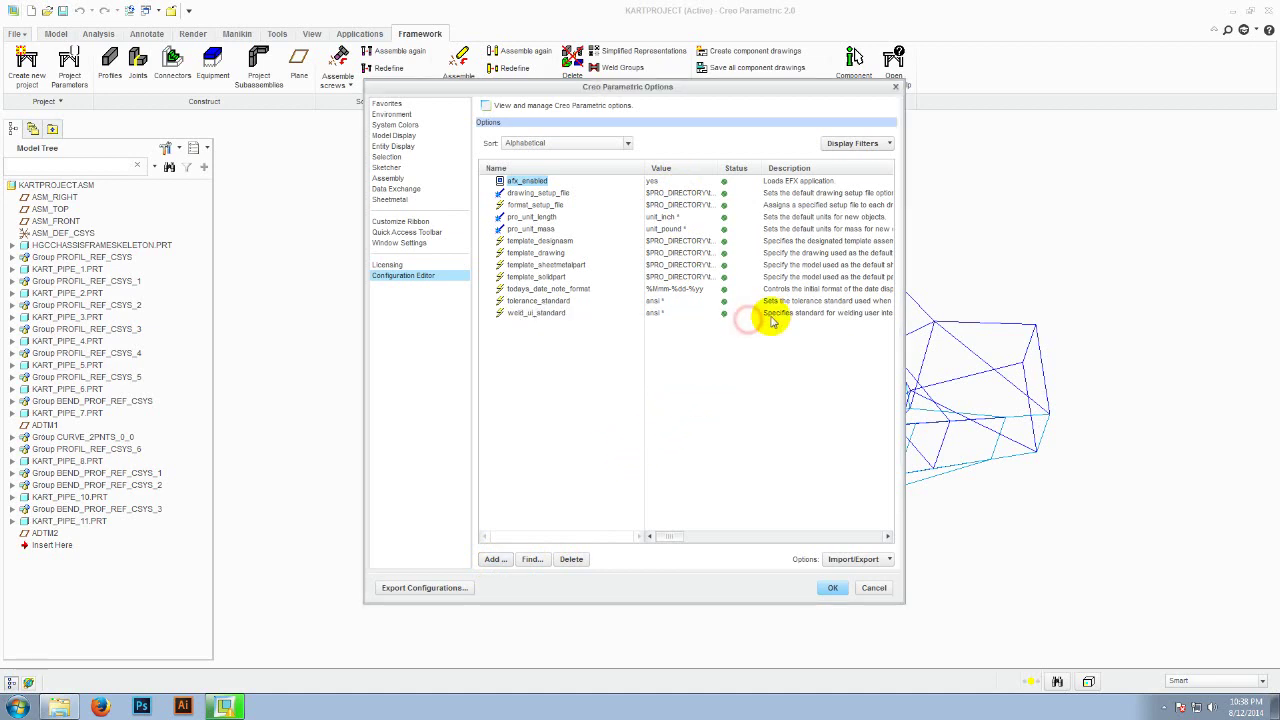
{"action": "left_click", "coordinate": [895, 89]}
Step: Prepare a new profile from the inch steel beams as a PIPE of size 3/4ø x 0.154
{"action": "middle_click_drag", "start_coordinate": [980, 209], "coordinate": [1043, 232]}
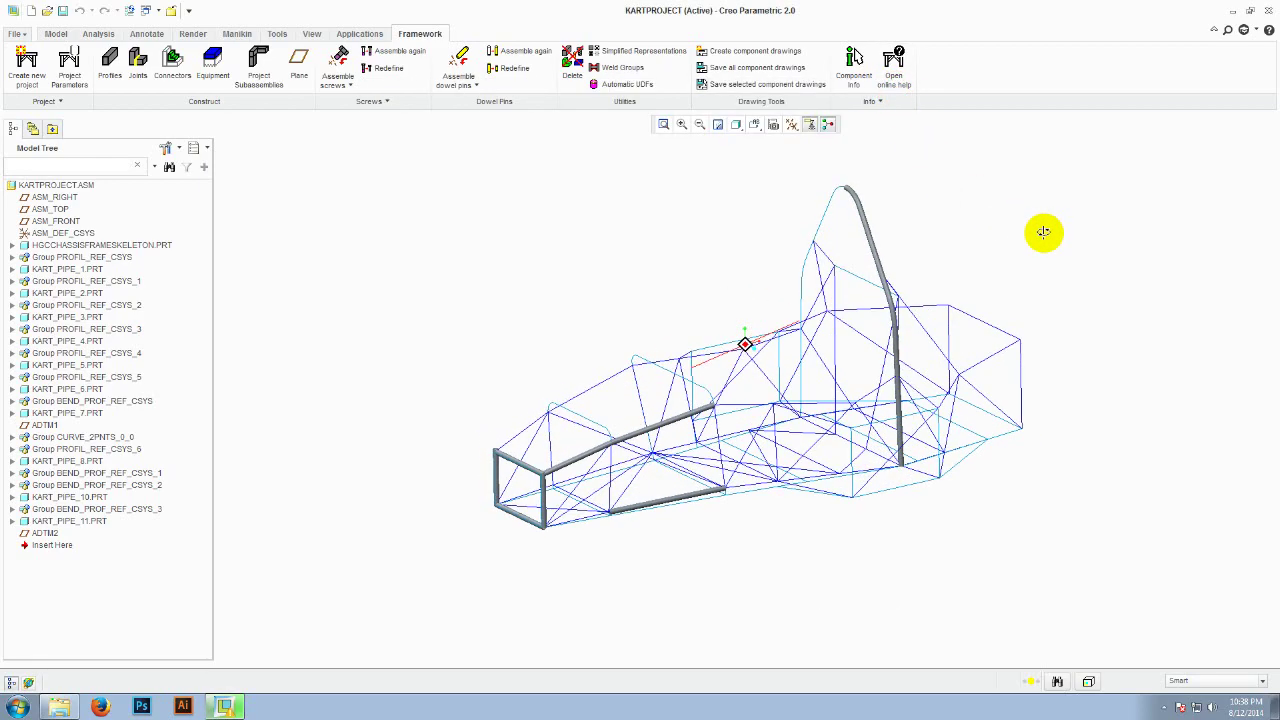
{"action": "scroll", "coordinate": [677, 449], "scroll_direction": "down", "scroll_amount": 2}
{"action": "scroll", "coordinate": [671, 451], "scroll_direction": "up", "scroll_amount": 1}
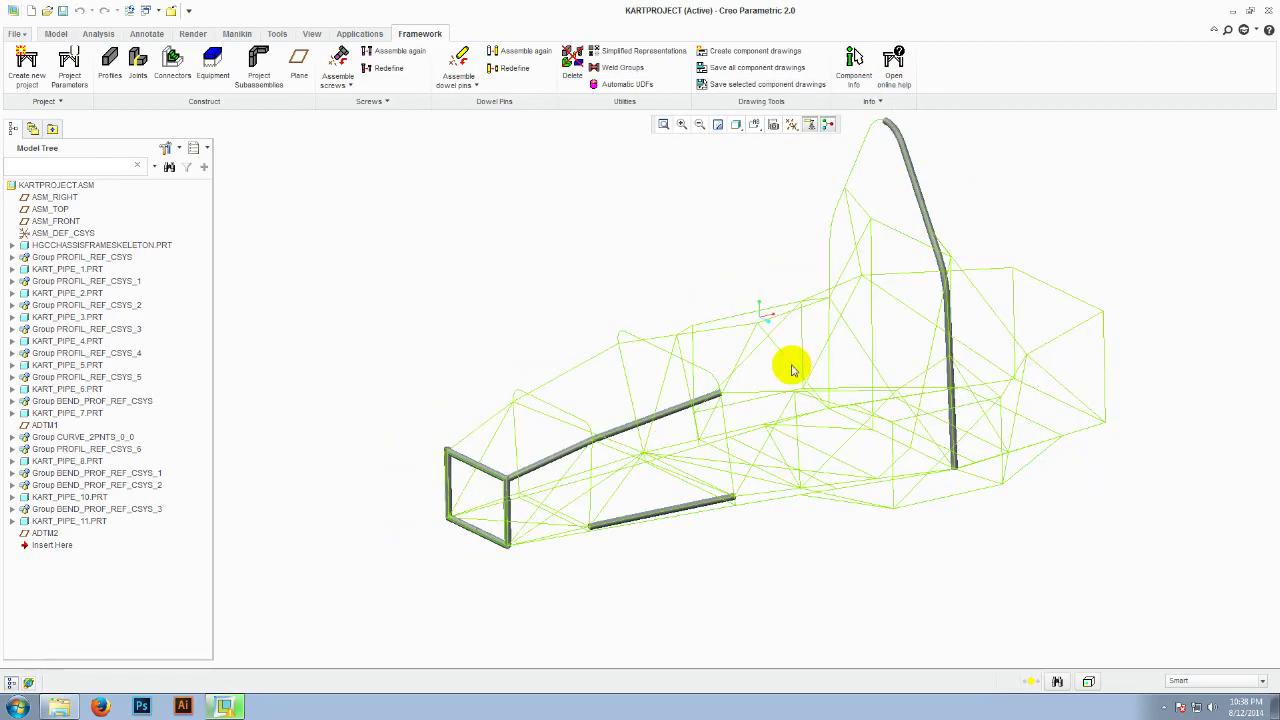
{"action": "middle_click_drag", "start_coordinate": [792, 370], "coordinate": [1013, 315]}
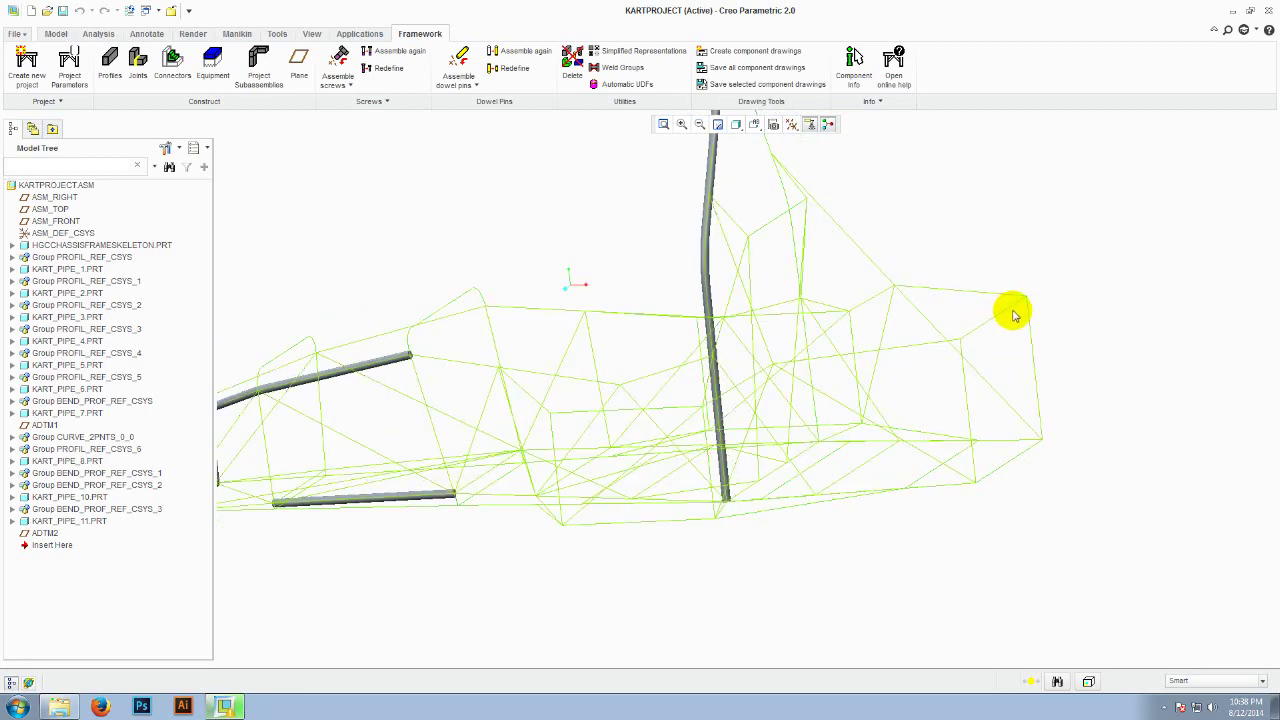
{"action": "left_click", "coordinate": [112, 60]}
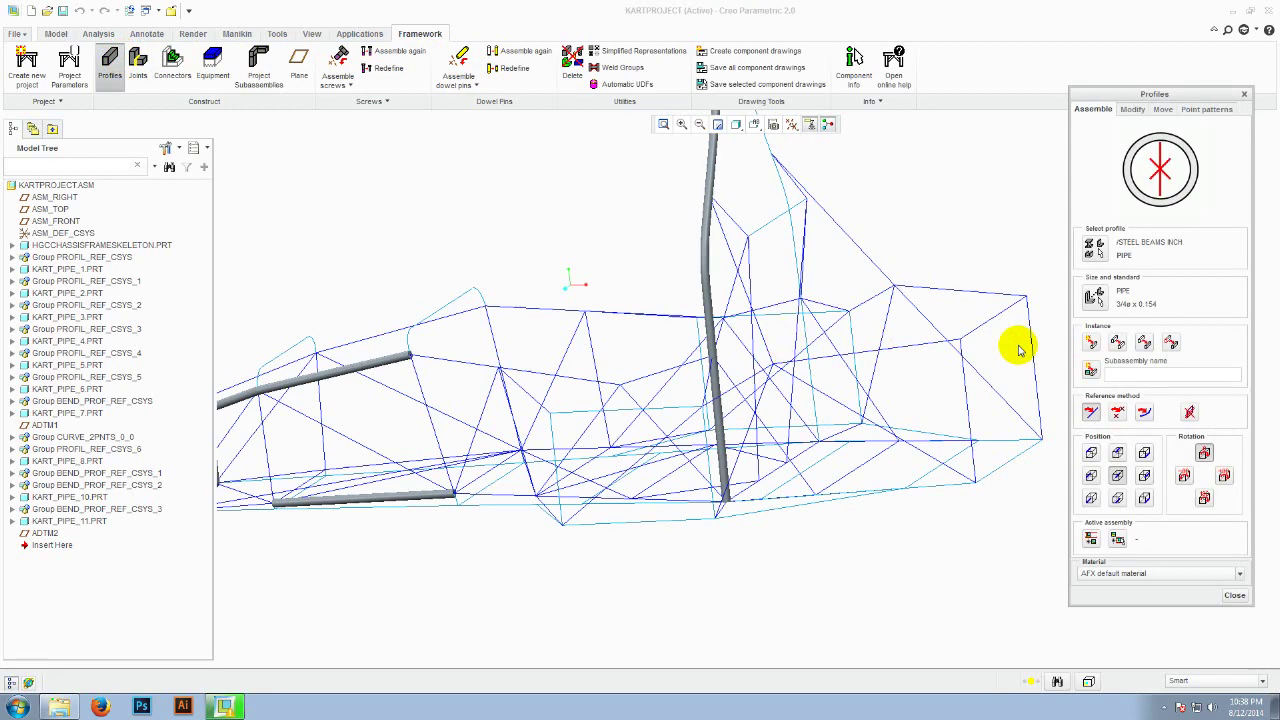
{"action": "left_click", "coordinate": [1100, 258]}
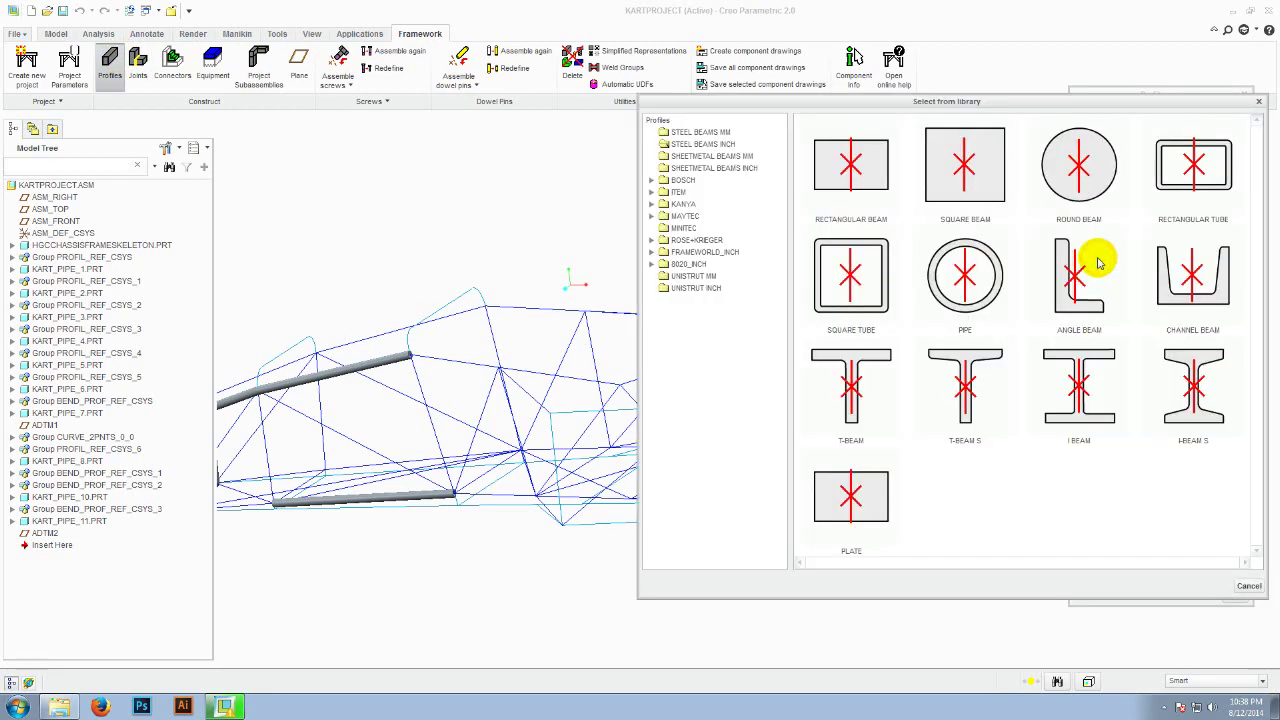
{"action": "double_click", "coordinate": [962, 254]}
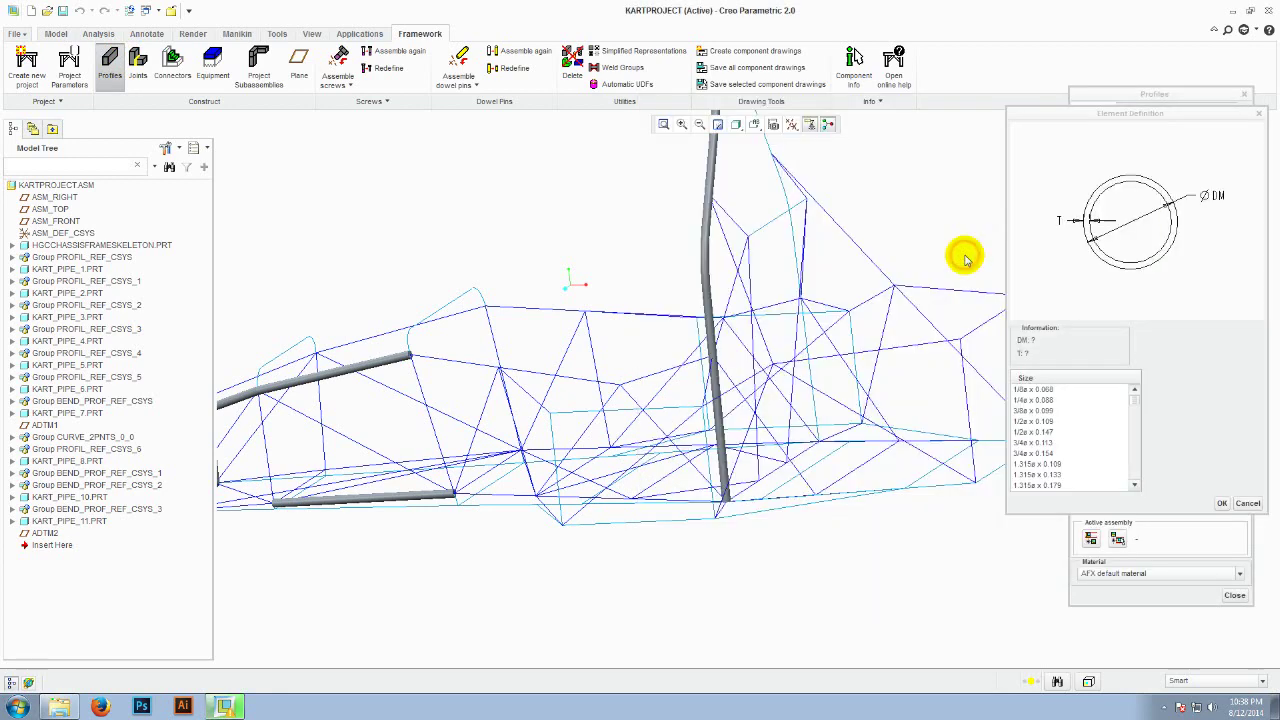
{"action": "left_click", "coordinate": [1035, 455]}
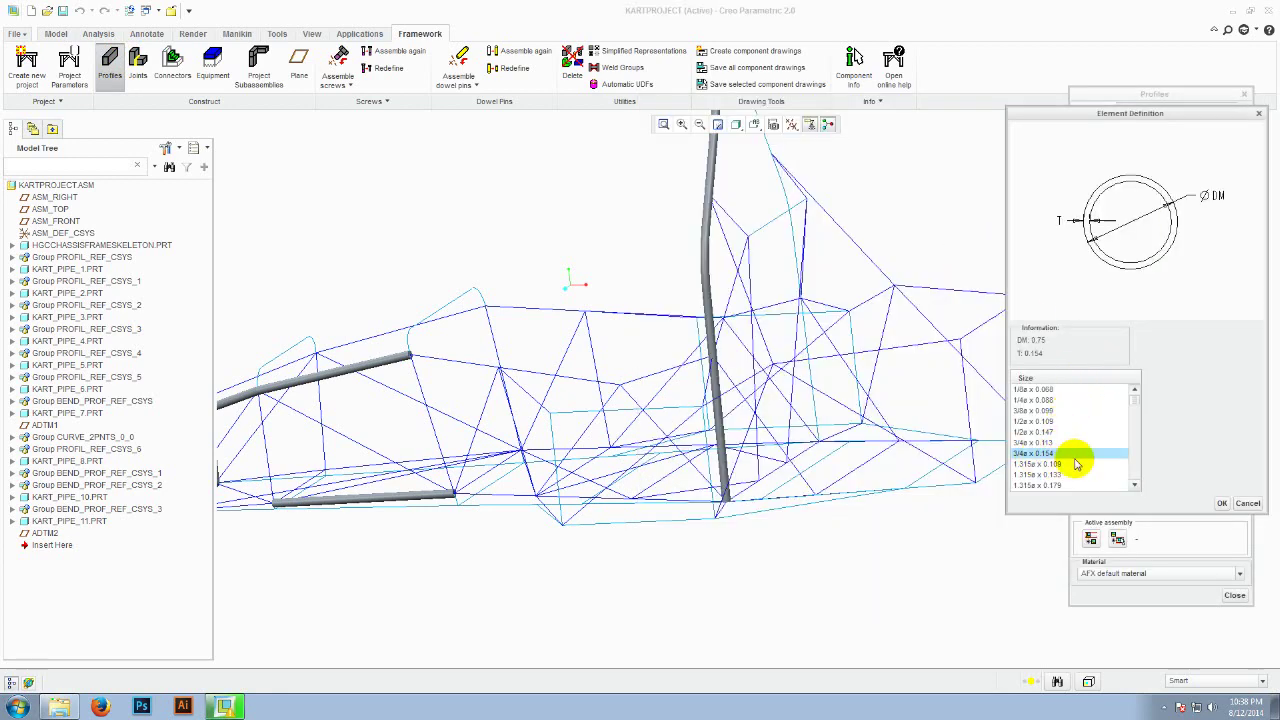
{"action": "left_click", "coordinate": [1224, 505]}
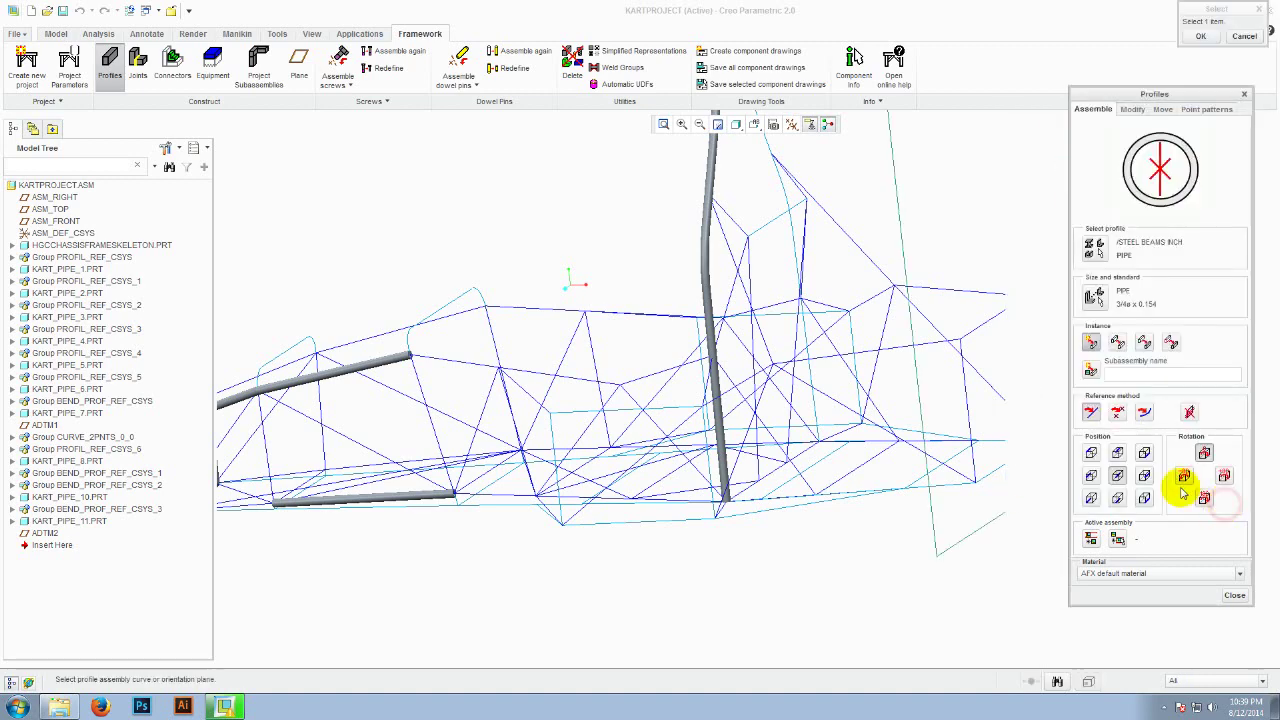
Step: Display all datum features and select the rear datum plane as orientation for assembling pipes on straight curves
{"action": "scroll", "coordinate": [940, 440], "scroll_direction": "up", "scroll_amount": 1}
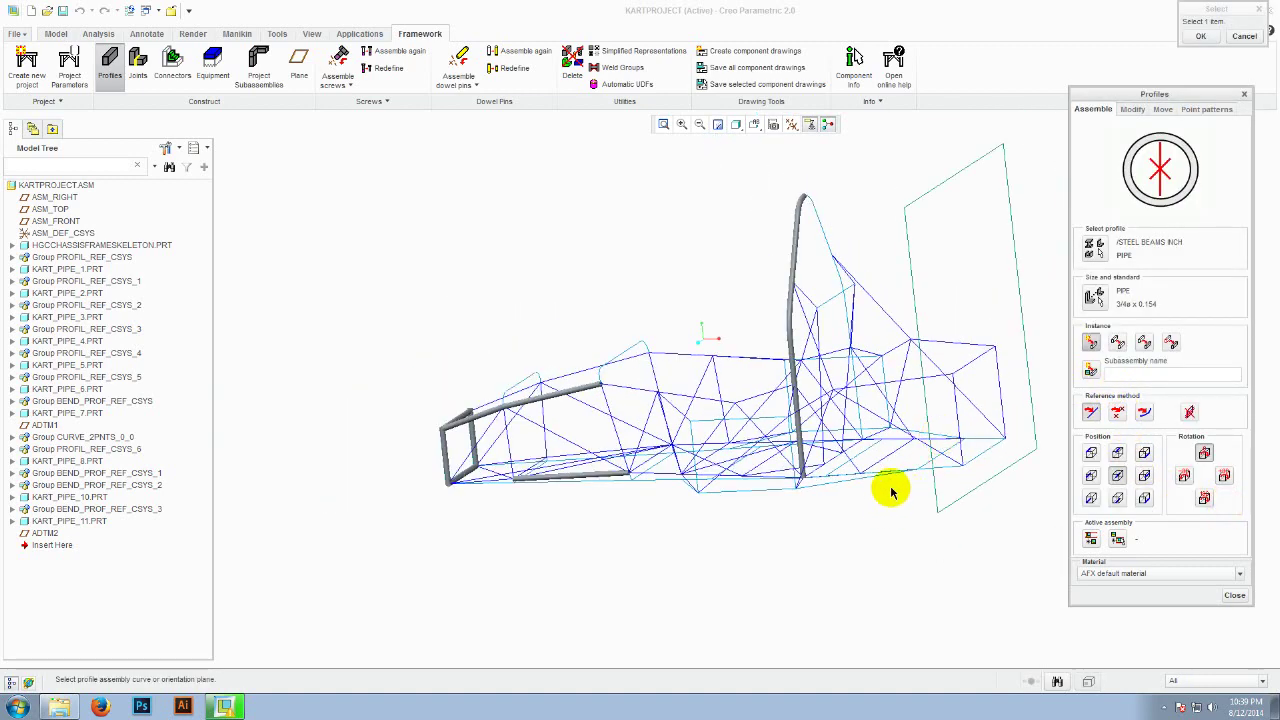
{"action": "left_click", "coordinate": [849, 514]}
{"action": "middle_click_drag", "start_coordinate": [877, 520], "coordinate": [890, 526]}
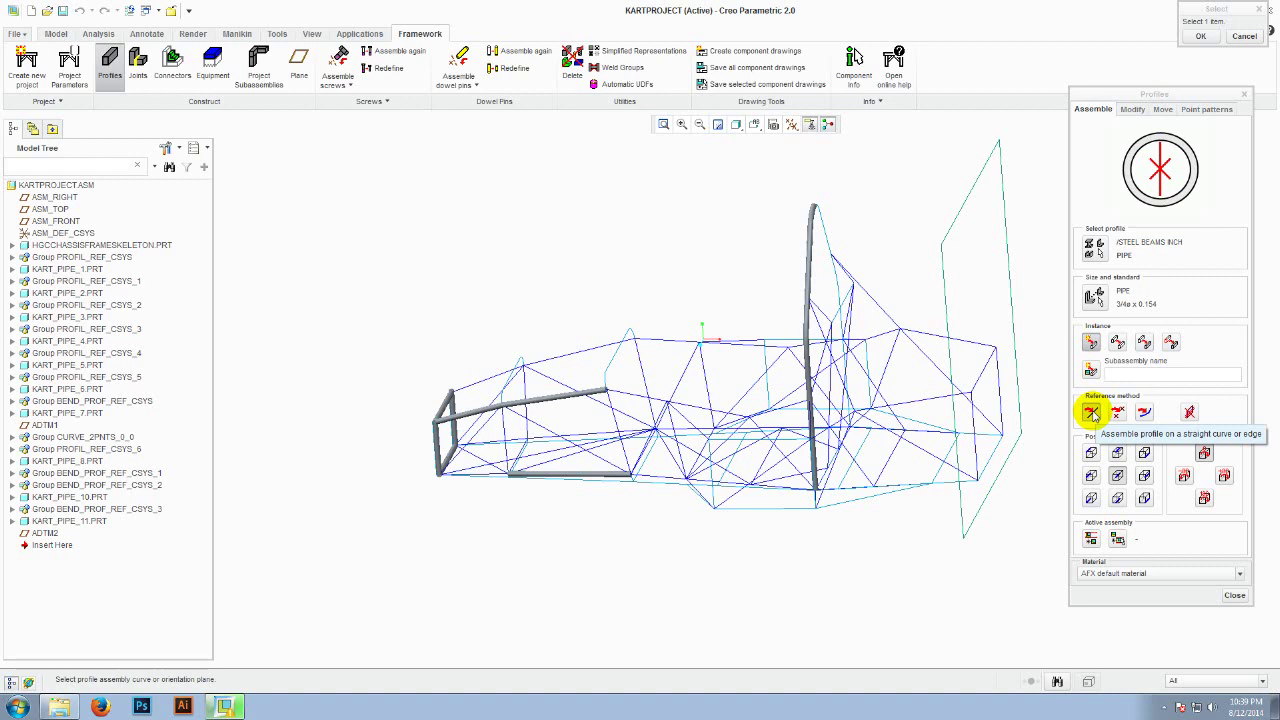
{"action": "left_click", "coordinate": [1092, 413]}
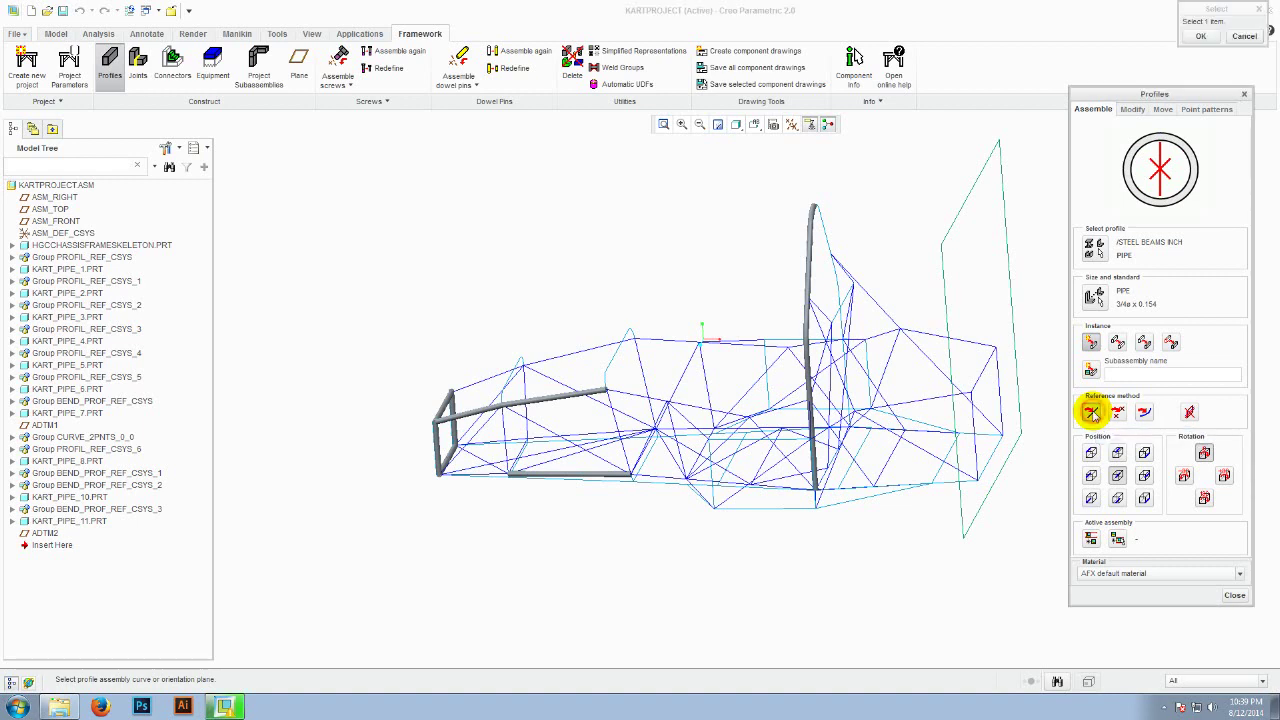
{"action": "left_click", "coordinate": [971, 191]}
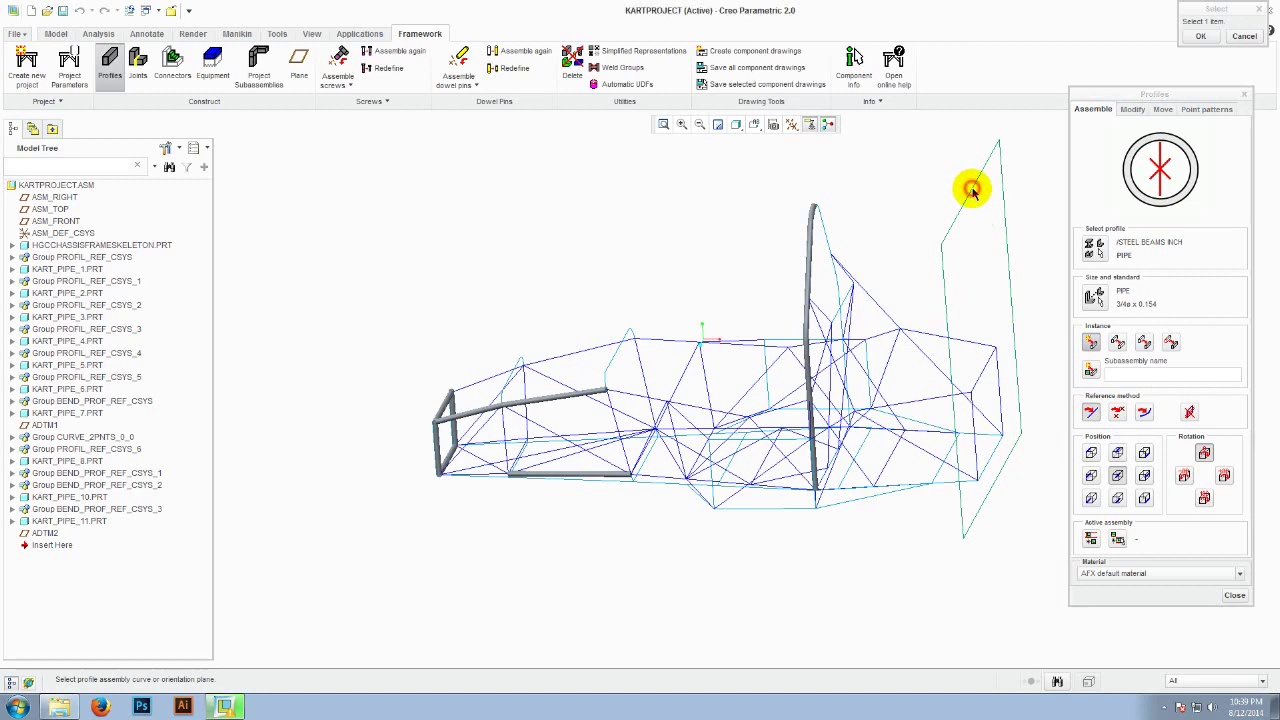
{"action": "left_click", "coordinate": [791, 124]}
{"action": "left_click", "coordinate": [805, 146]}
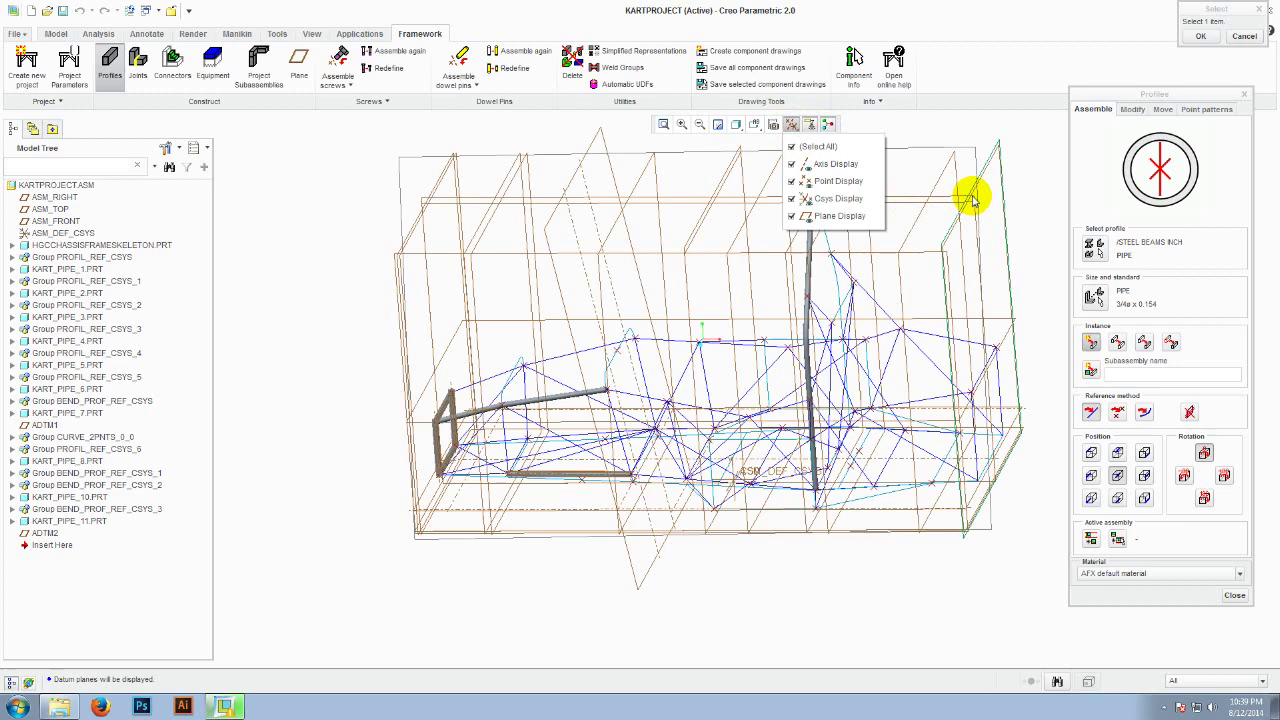
{"action": "left_click", "coordinate": [971, 194]}
{"action": "left_click", "coordinate": [969, 192]}
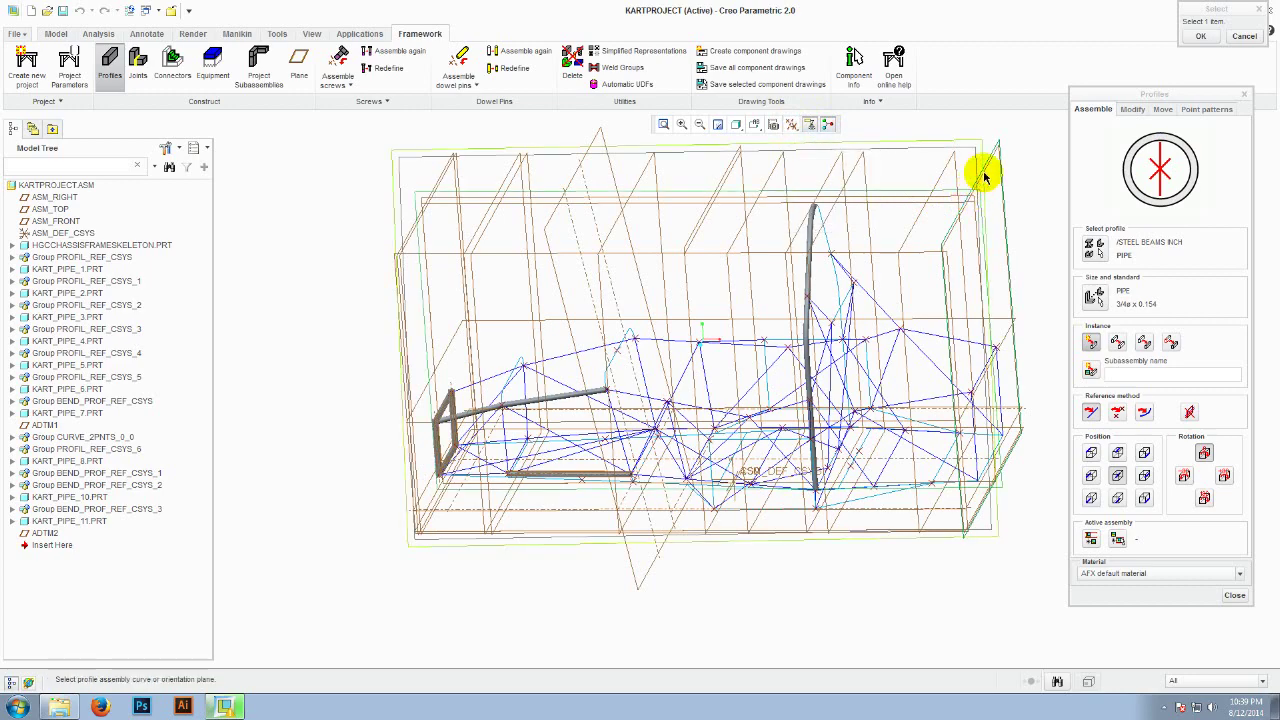
Step: Assemble pipes on one vertical curve and the upper cross curve of the rectangle at the frame's rear end
{"action": "scroll", "coordinate": [985, 176], "scroll_direction": "up", "scroll_amount": 5}
{"action": "scroll", "coordinate": [985, 160], "scroll_direction": "down", "scroll_amount": 3}
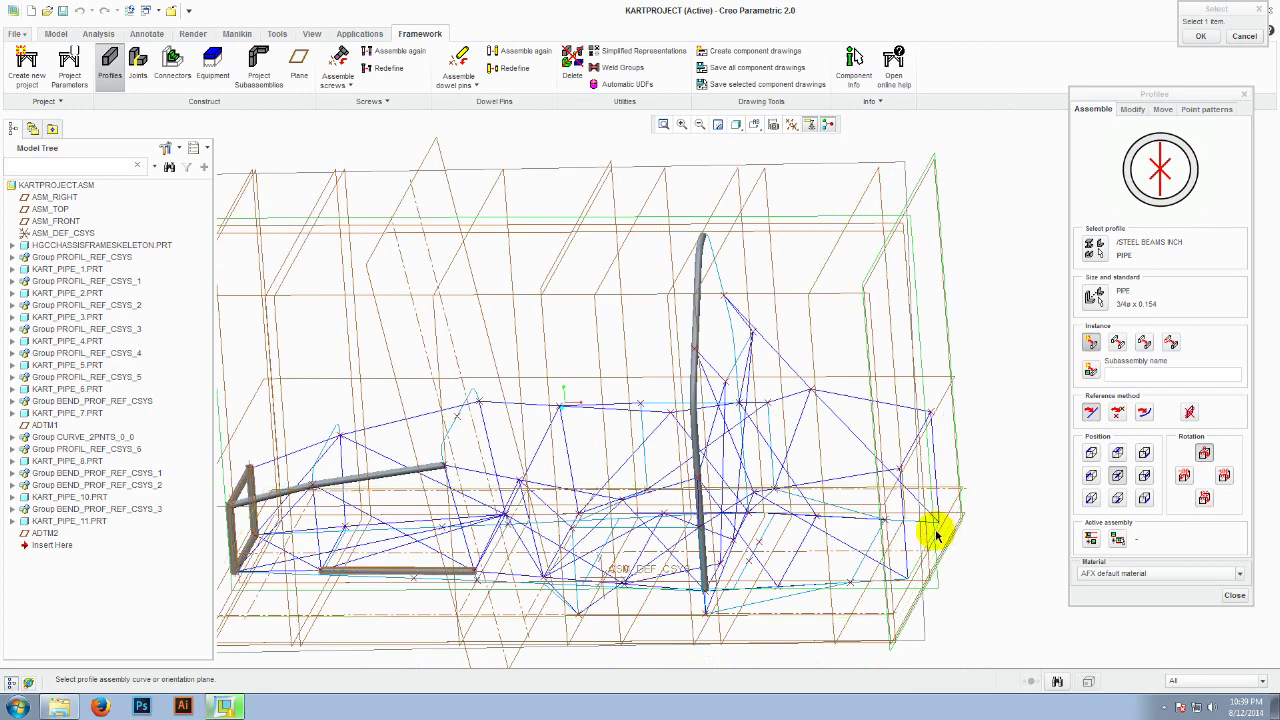
{"action": "scroll", "coordinate": [900, 522], "scroll_direction": "up", "scroll_amount": 2}
{"action": "left_click", "coordinate": [879, 514]}
{"action": "scroll", "coordinate": [868, 432], "scroll_direction": "down", "scroll_amount": 2}
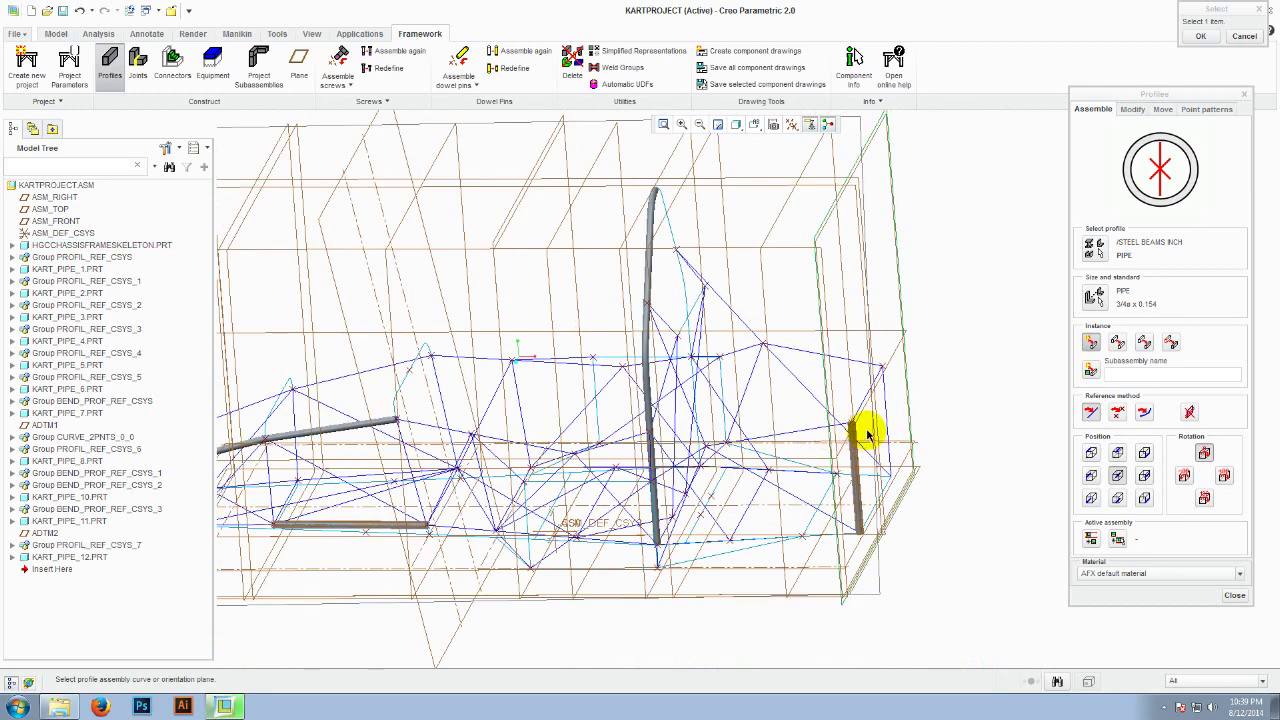
{"action": "scroll", "coordinate": [866, 428], "scroll_direction": "up", "scroll_amount": 4}
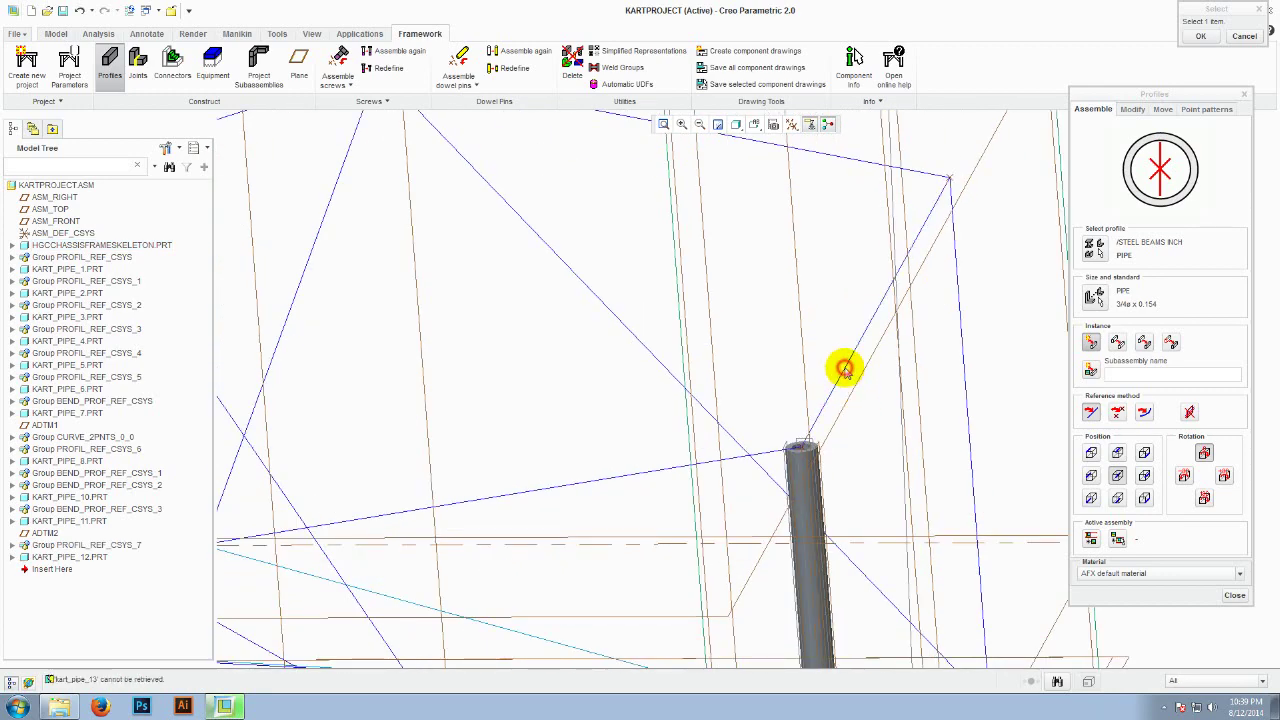
{"action": "left_click", "coordinate": [845, 370]}
{"action": "scroll", "coordinate": [886, 349], "scroll_direction": "down", "scroll_amount": 2}
Step: Assemble pipes on the remaining vertical curve and the lower cross curve to complete the rear rectangle
{"action": "scroll", "coordinate": [894, 334], "scroll_direction": "up", "scroll_amount": 2}
{"action": "left_click", "coordinate": [895, 333]}
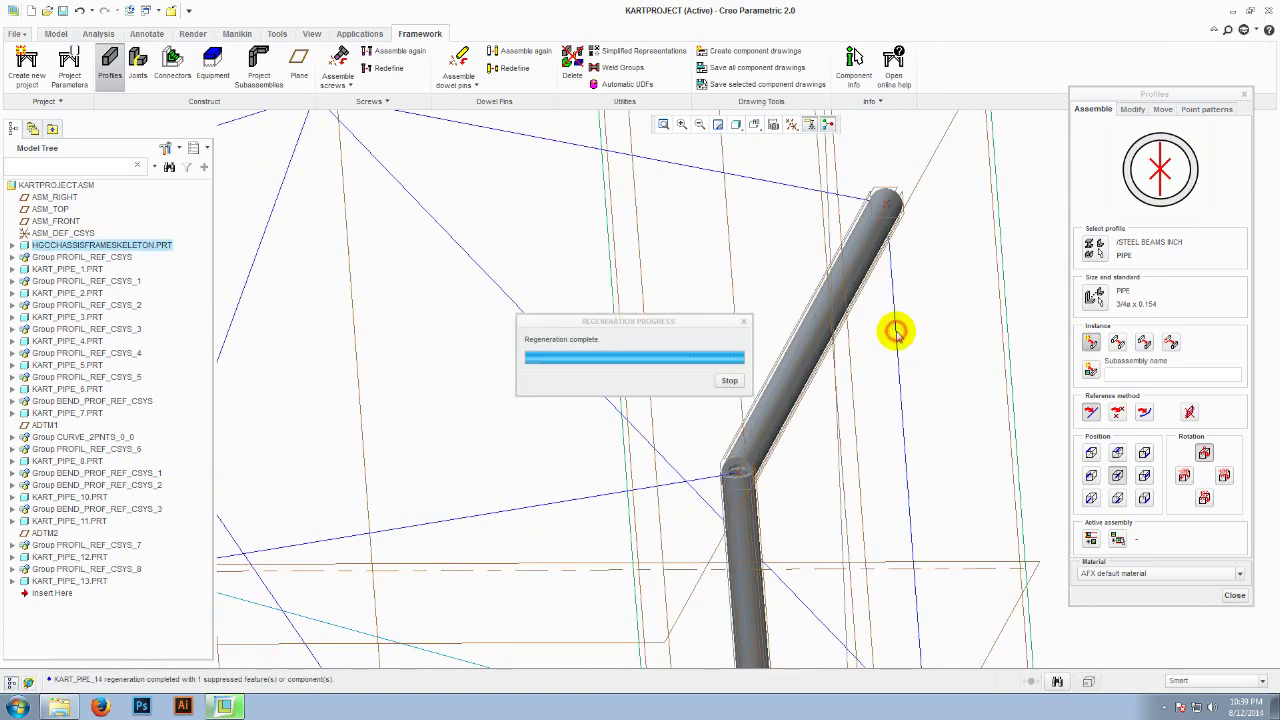
{"action": "scroll", "coordinate": [894, 330], "scroll_direction": "down", "scroll_amount": 2}
{"action": "scroll", "coordinate": [914, 543], "scroll_direction": "up", "scroll_amount": 2}
{"action": "left_click", "coordinate": [907, 551]}
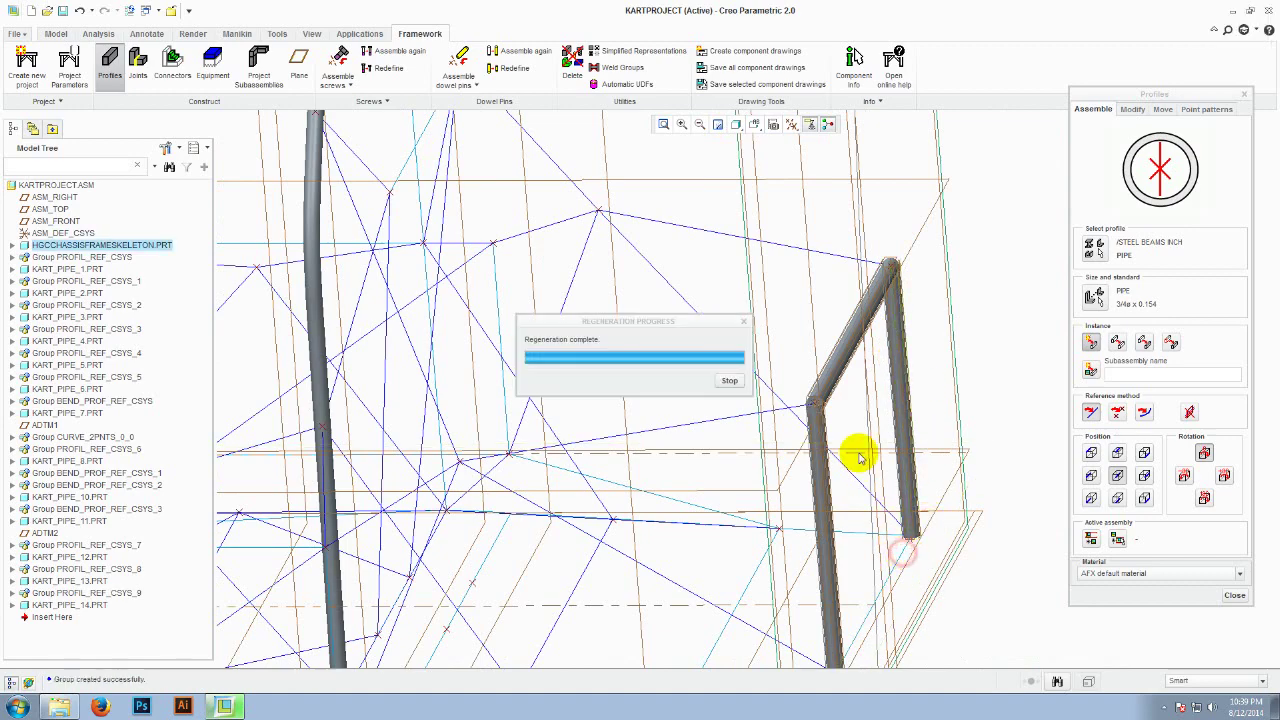
{"action": "scroll", "coordinate": [865, 446], "scroll_direction": "down", "scroll_amount": 6}
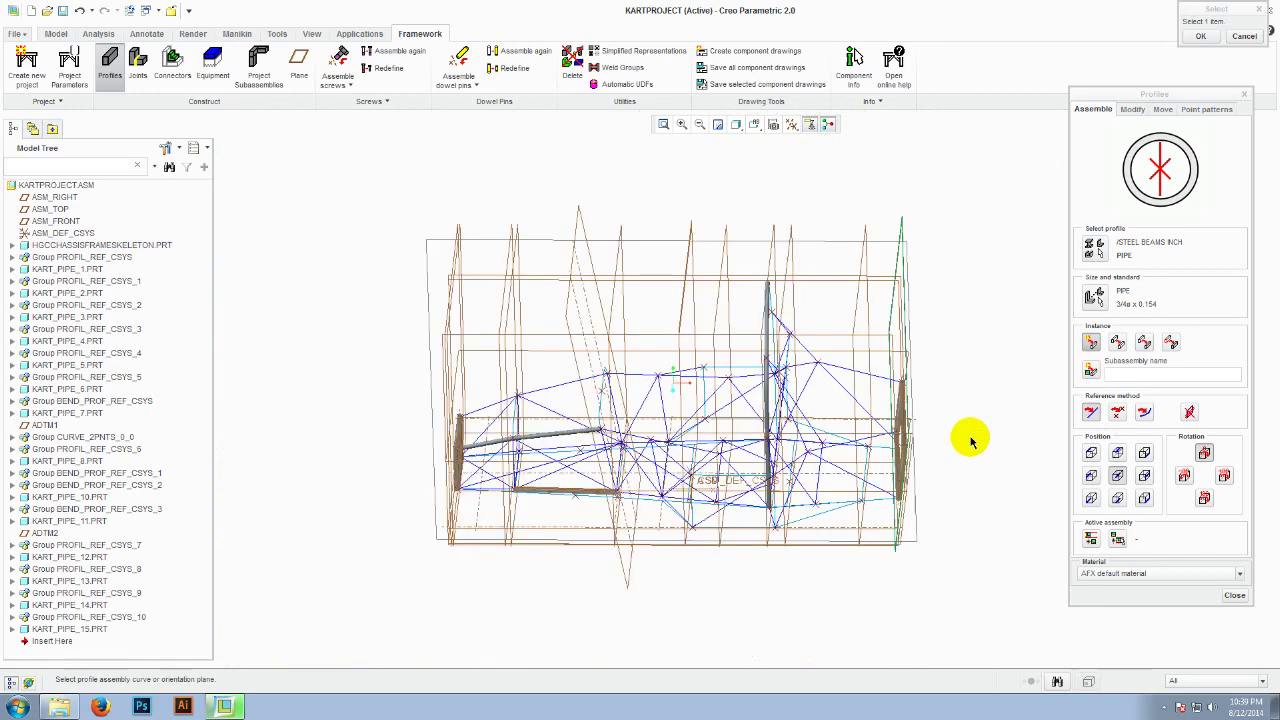
Step: Assemble a new 3/4ø x 0.154 pipe on the bend curve forming the missing half of the main roll hoop
{"action": "scroll", "coordinate": [891, 408], "scroll_direction": "up", "scroll_amount": 2}
{"action": "scroll", "coordinate": [957, 423], "scroll_direction": "down", "scroll_amount": 2}
{"action": "scroll", "coordinate": [914, 423], "scroll_direction": "up", "scroll_amount": 3}
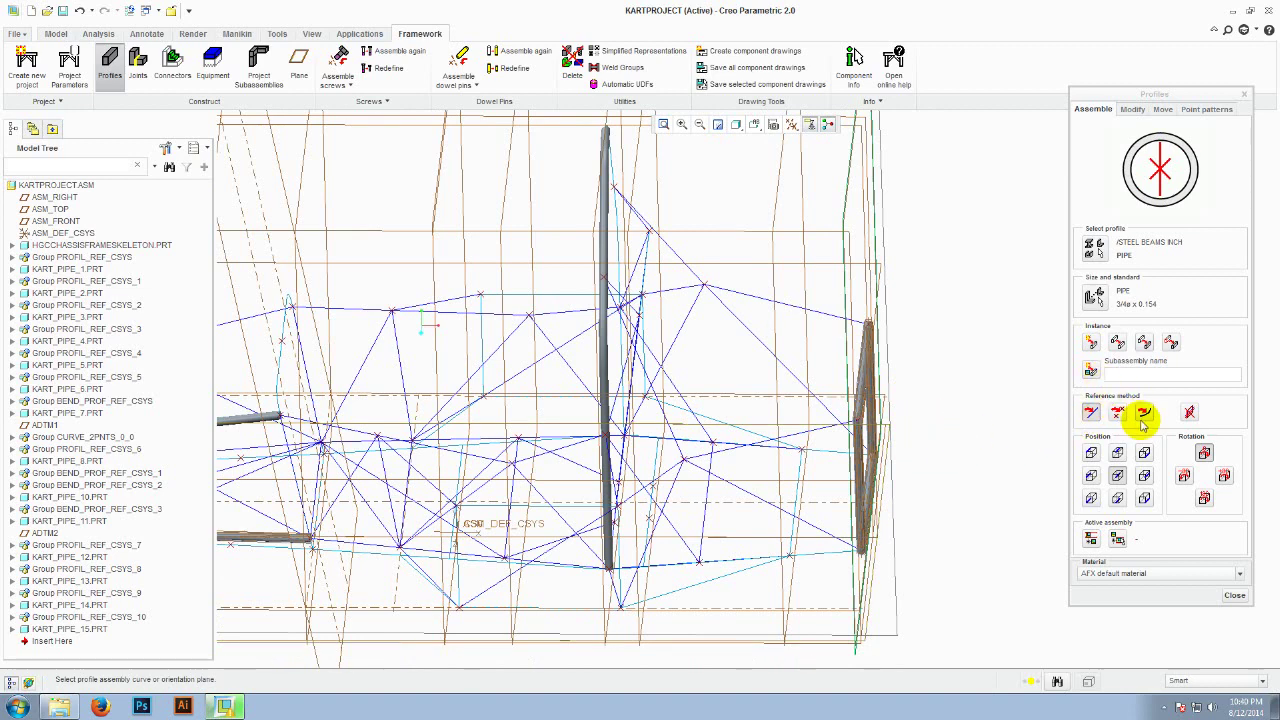
{"action": "scroll", "coordinate": [952, 430], "scroll_direction": "down", "scroll_amount": 3}
{"action": "middle_click_drag", "start_coordinate": [957, 431], "coordinate": [983, 431]}
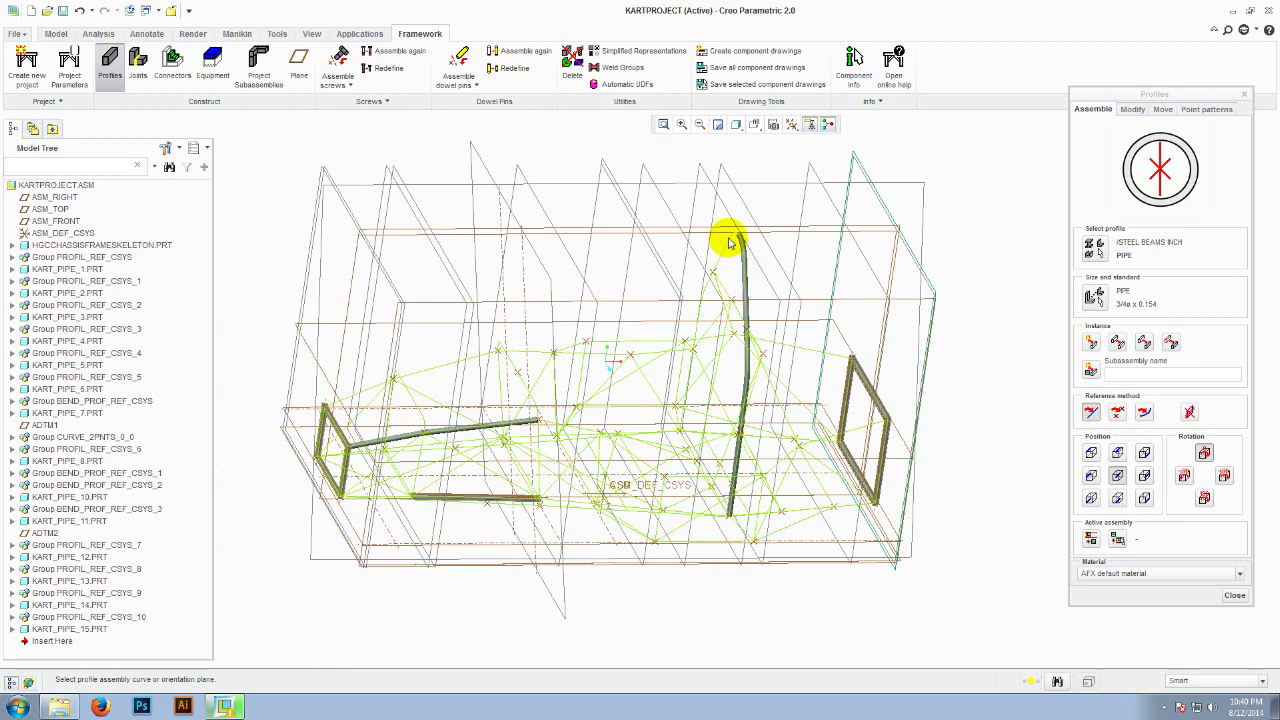
{"action": "scroll", "coordinate": [733, 250], "scroll_direction": "up", "scroll_amount": 2}
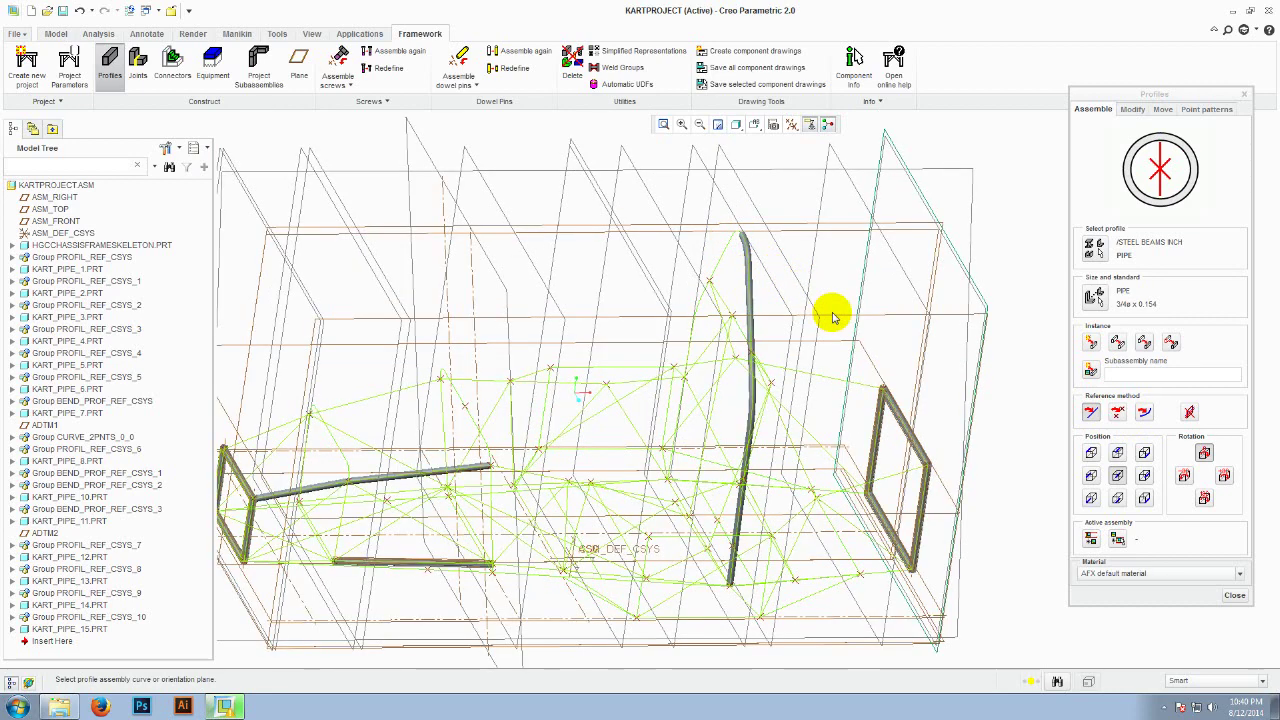
{"action": "left_click", "coordinate": [1091, 345]}
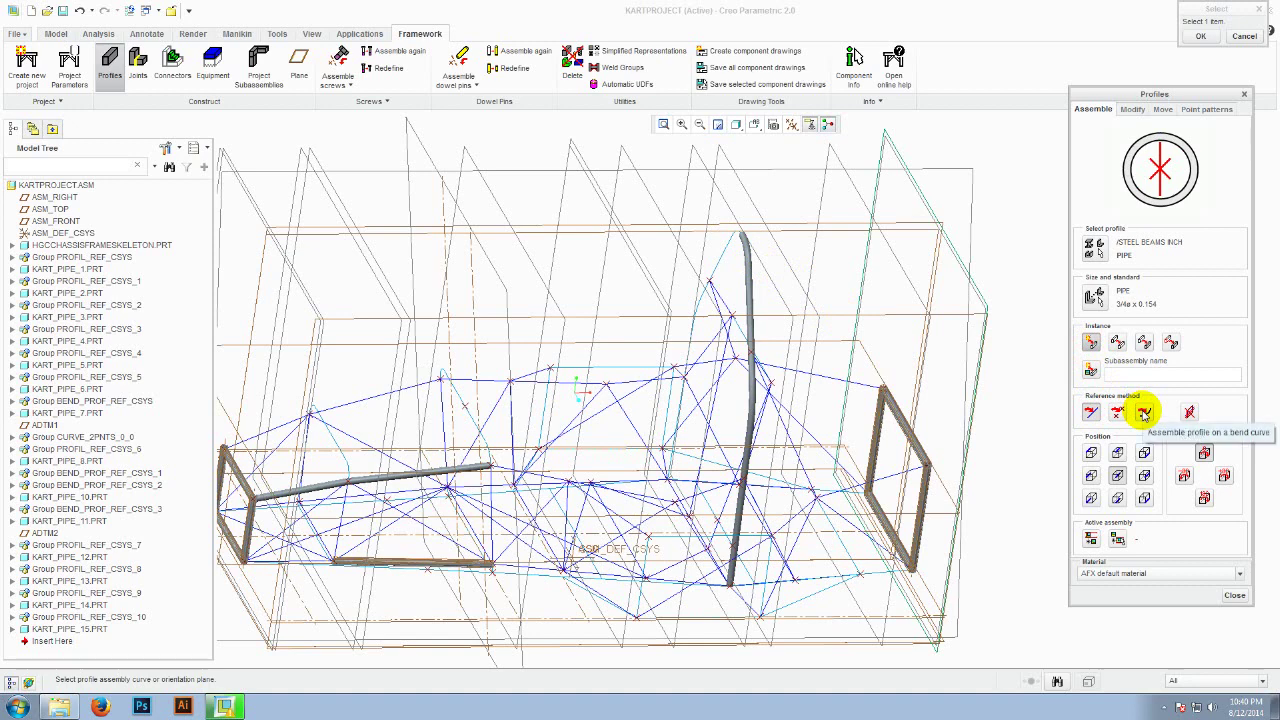
{"action": "left_click", "coordinate": [1143, 412]}
{"action": "scroll", "coordinate": [700, 163], "scroll_direction": "up", "scroll_amount": 2}
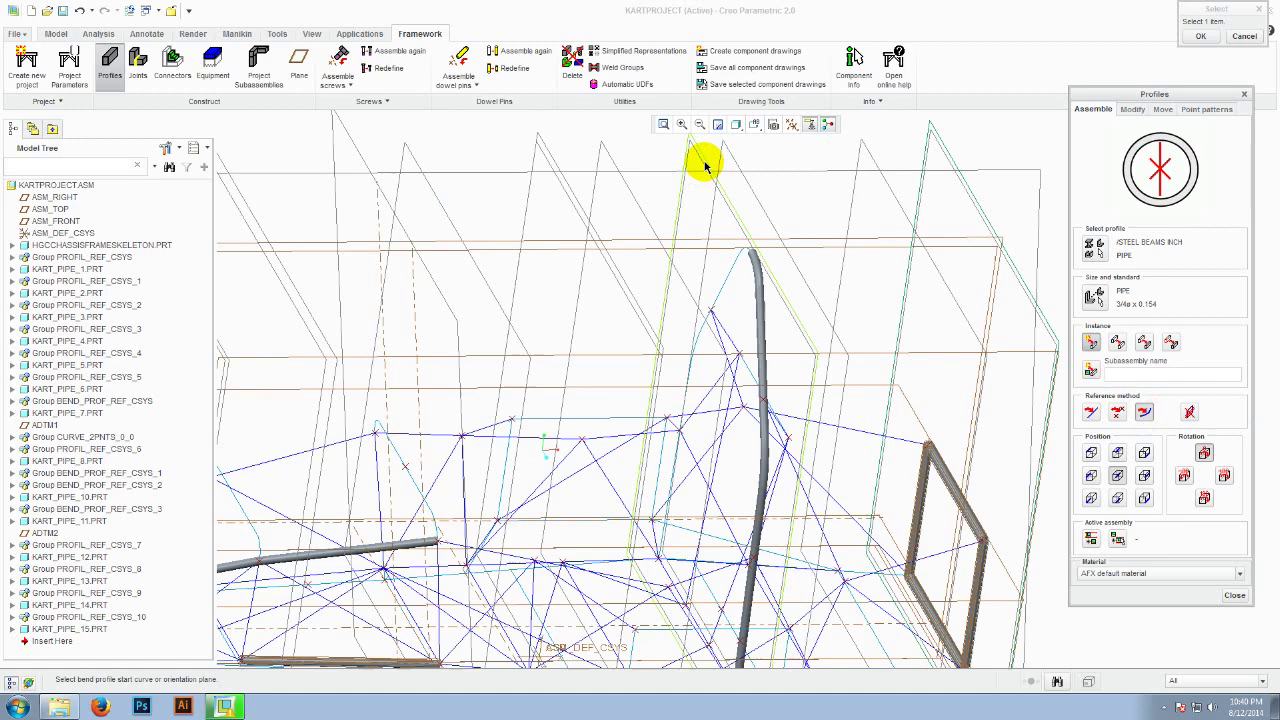
{"action": "scroll", "coordinate": [740, 245], "scroll_direction": "down", "scroll_amount": 3}
{"action": "middle_click_drag", "start_coordinate": [740, 248], "coordinate": [763, 271]}
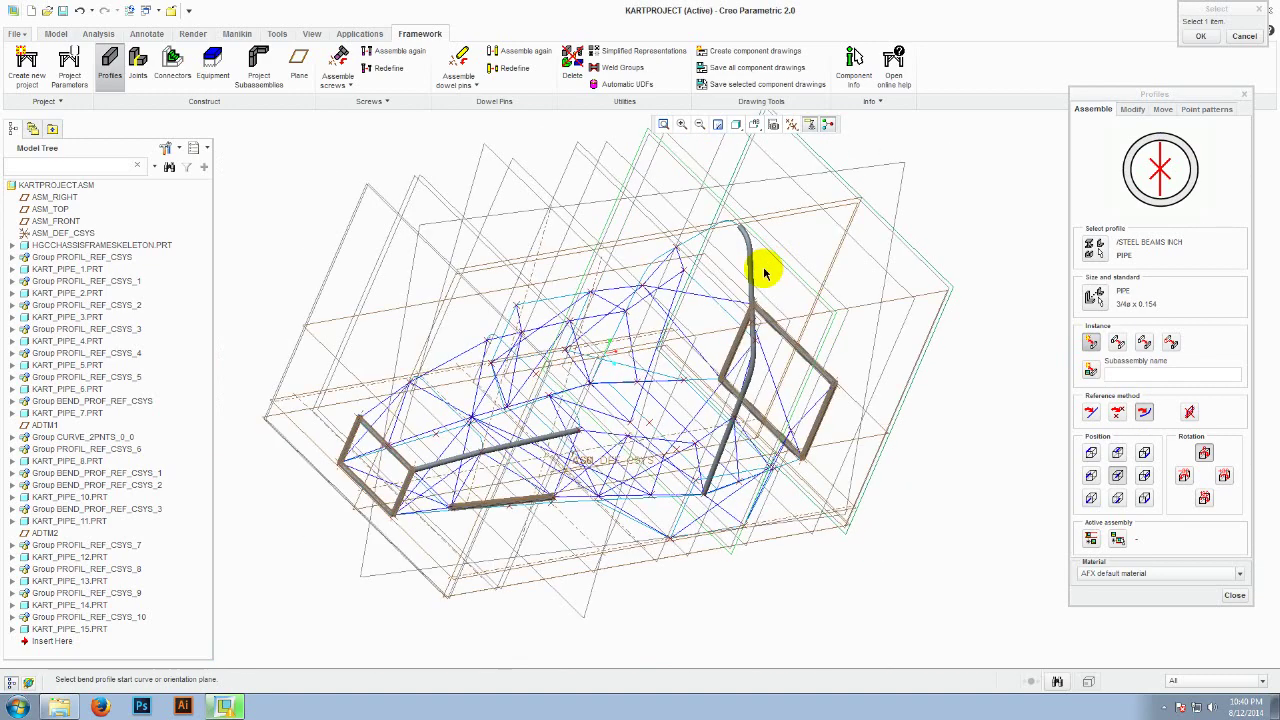
{"action": "scroll", "coordinate": [640, 349], "scroll_direction": "up", "scroll_amount": 2}
{"action": "scroll", "coordinate": [616, 323], "scroll_direction": "up", "scroll_amount": 2}
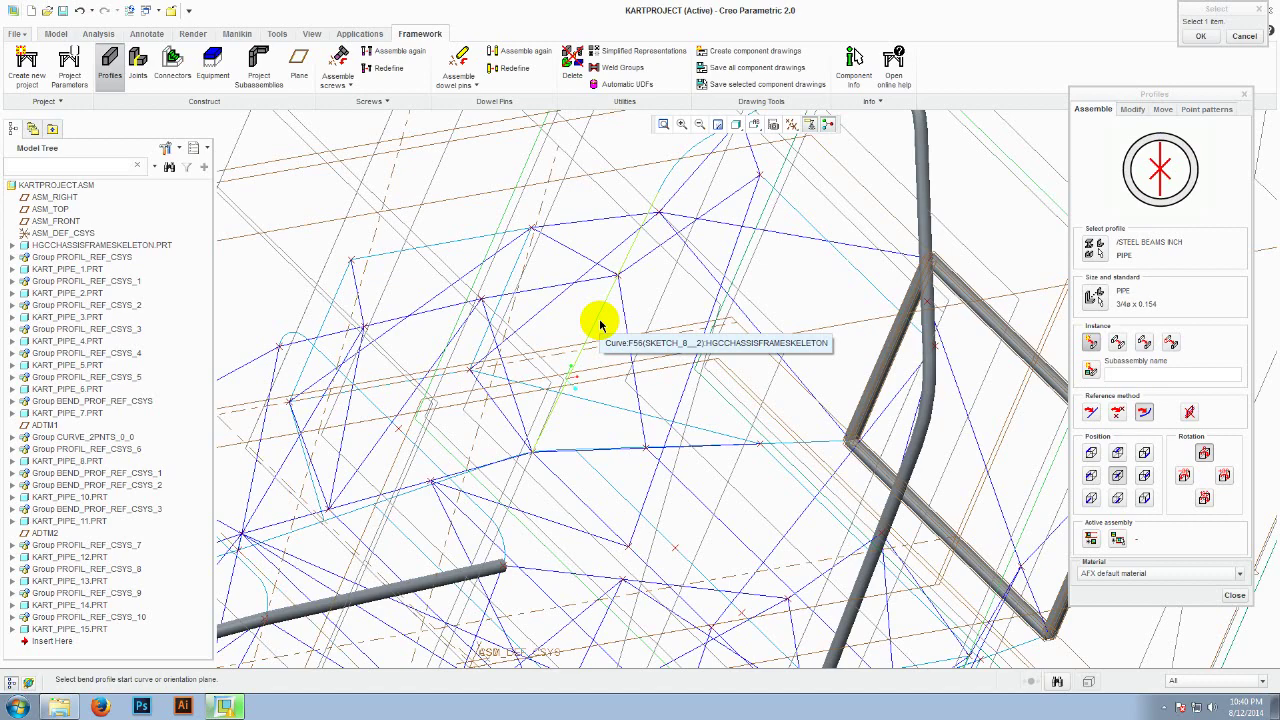
{"action": "left_click", "coordinate": [599, 322]}
{"action": "scroll", "coordinate": [615, 300], "scroll_direction": "down", "scroll_amount": 4}
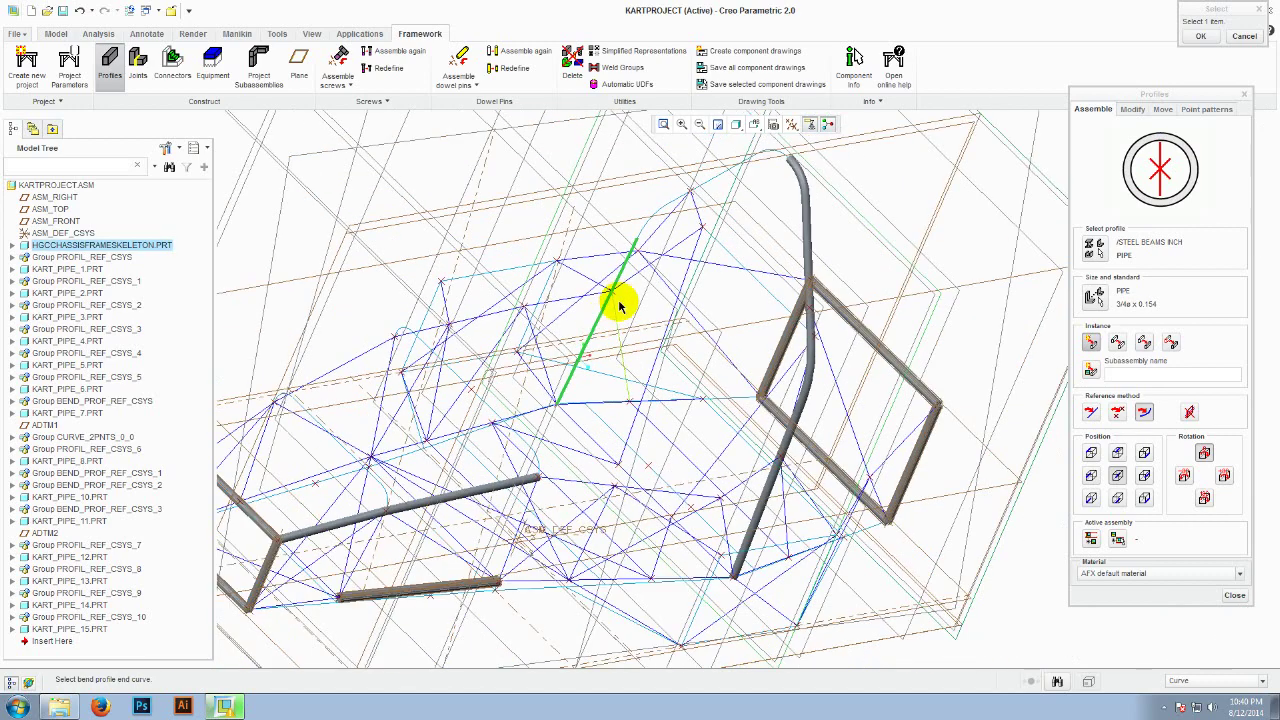
{"action": "scroll", "coordinate": [720, 211], "scroll_direction": "up", "scroll_amount": 4}
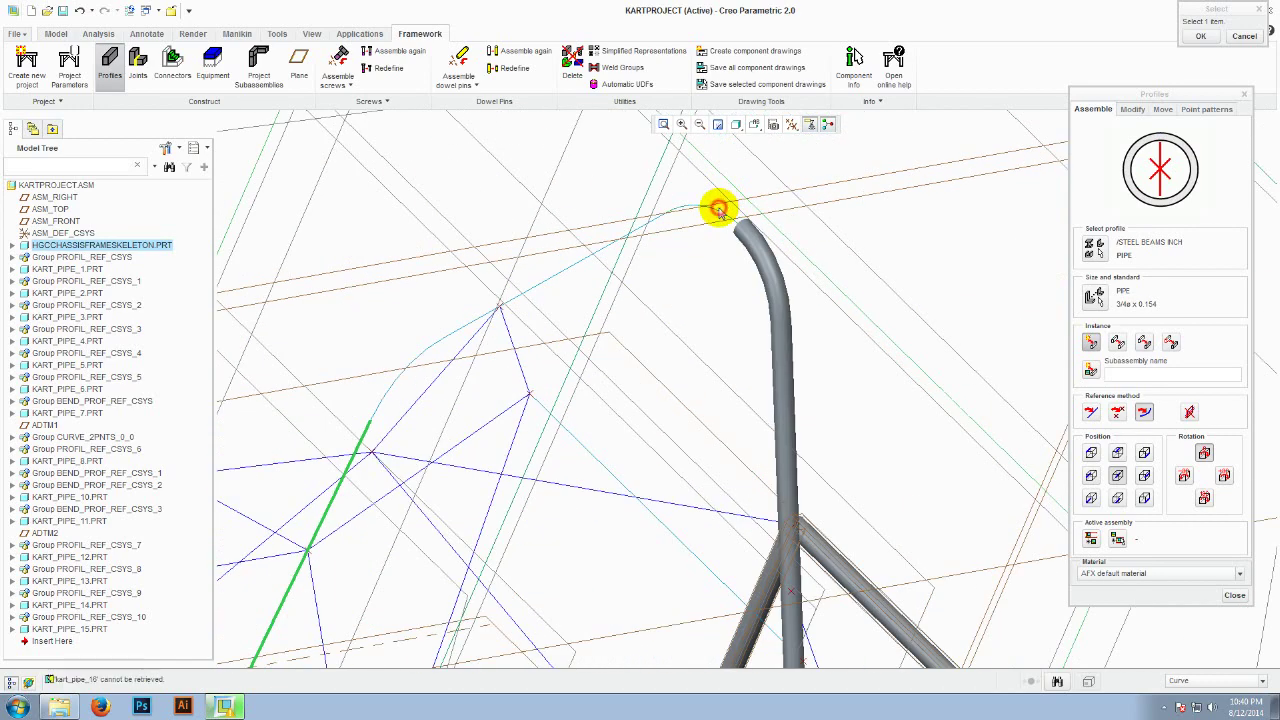
{"action": "left_click", "coordinate": [719, 209]}
{"action": "scroll", "coordinate": [718, 222], "scroll_direction": "down", "scroll_amount": 4}
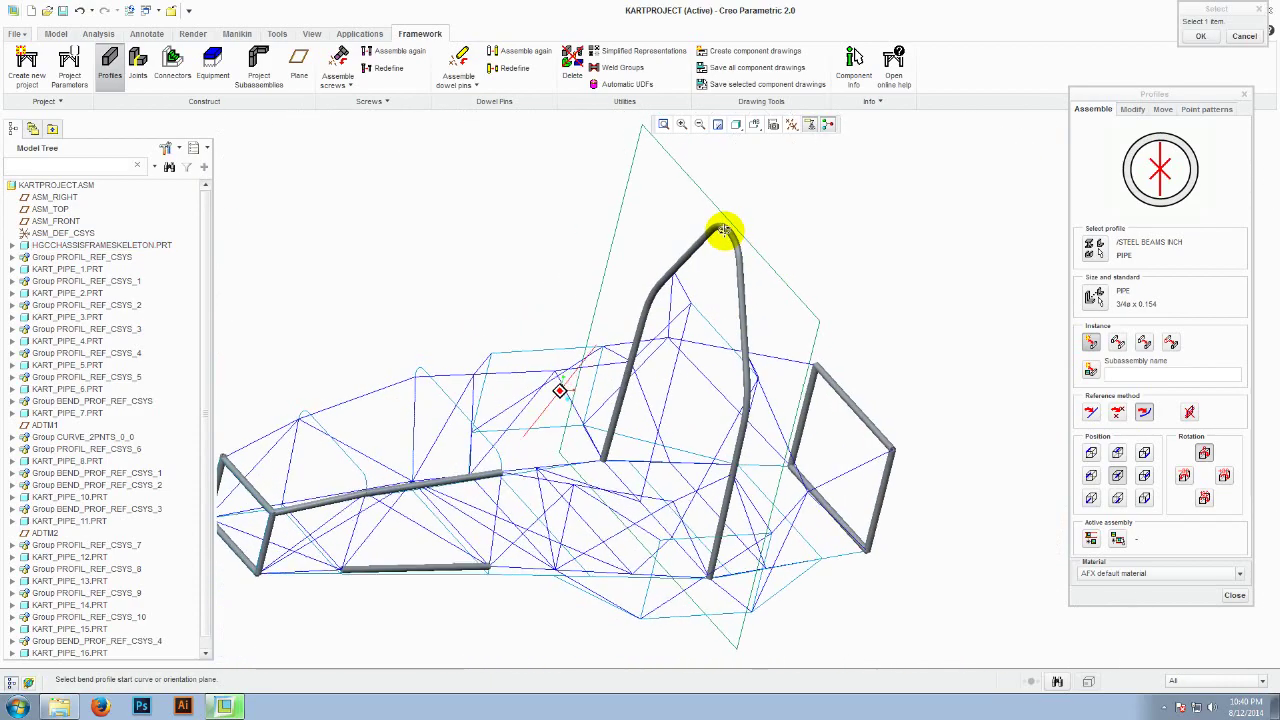
Step: Examine the main roll hoop and the rear of the frame from several angles
{"action": "scroll", "coordinate": [716, 240], "scroll_direction": "down", "scroll_amount": 3}
{"action": "scroll", "coordinate": [714, 243], "scroll_direction": "up", "scroll_amount": 5}
{"action": "scroll", "coordinate": [728, 243], "scroll_direction": "down", "scroll_amount": 5}
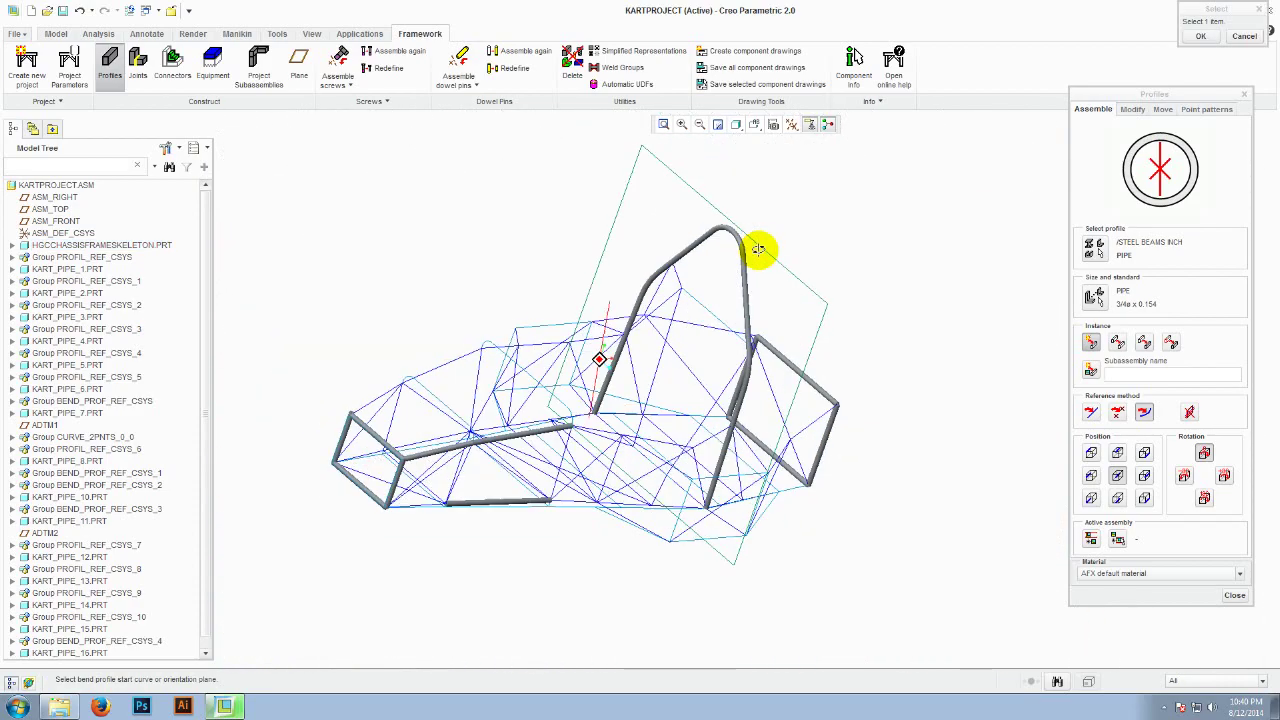
{"action": "scroll", "coordinate": [758, 248], "scroll_direction": "up", "scroll_amount": 5}
{"action": "scroll", "coordinate": [766, 250], "scroll_direction": "down", "scroll_amount": 3}
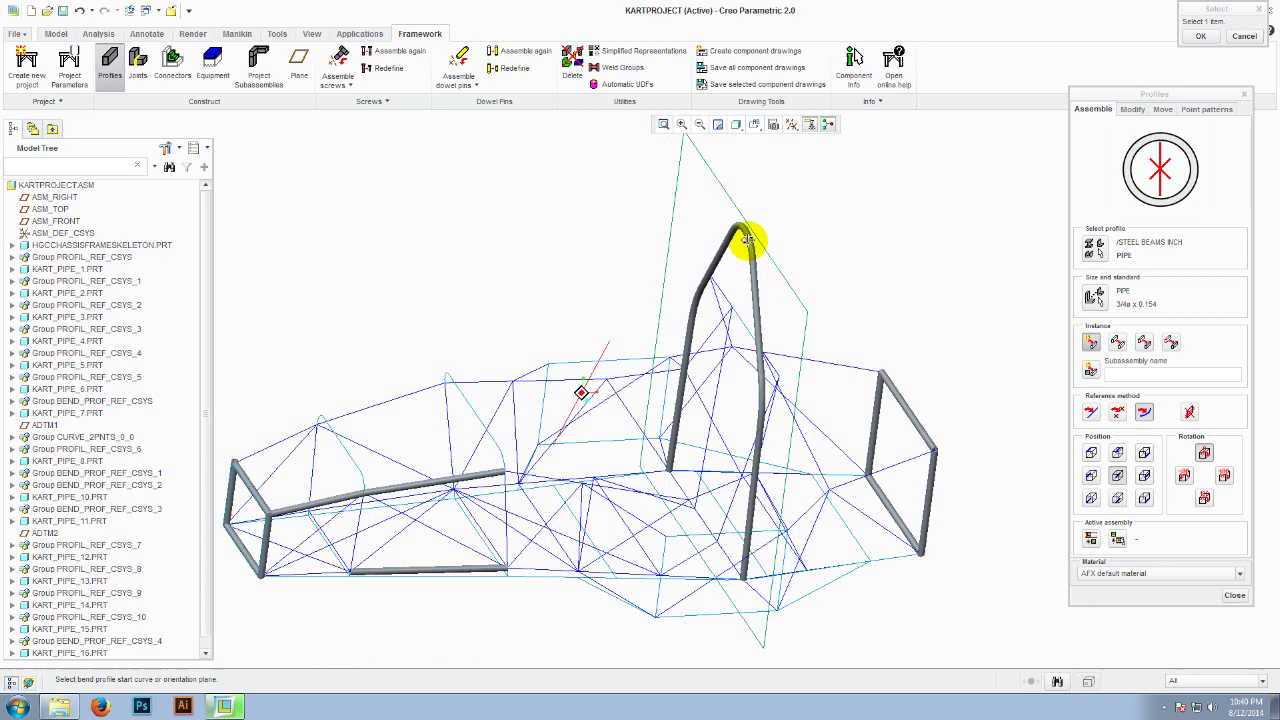
{"action": "scroll", "coordinate": [748, 240], "scroll_direction": "down", "scroll_amount": 2}
{"action": "left_click", "coordinate": [980, 223]}
{"action": "scroll", "coordinate": [940, 272], "scroll_direction": "down", "scroll_amount": 2}
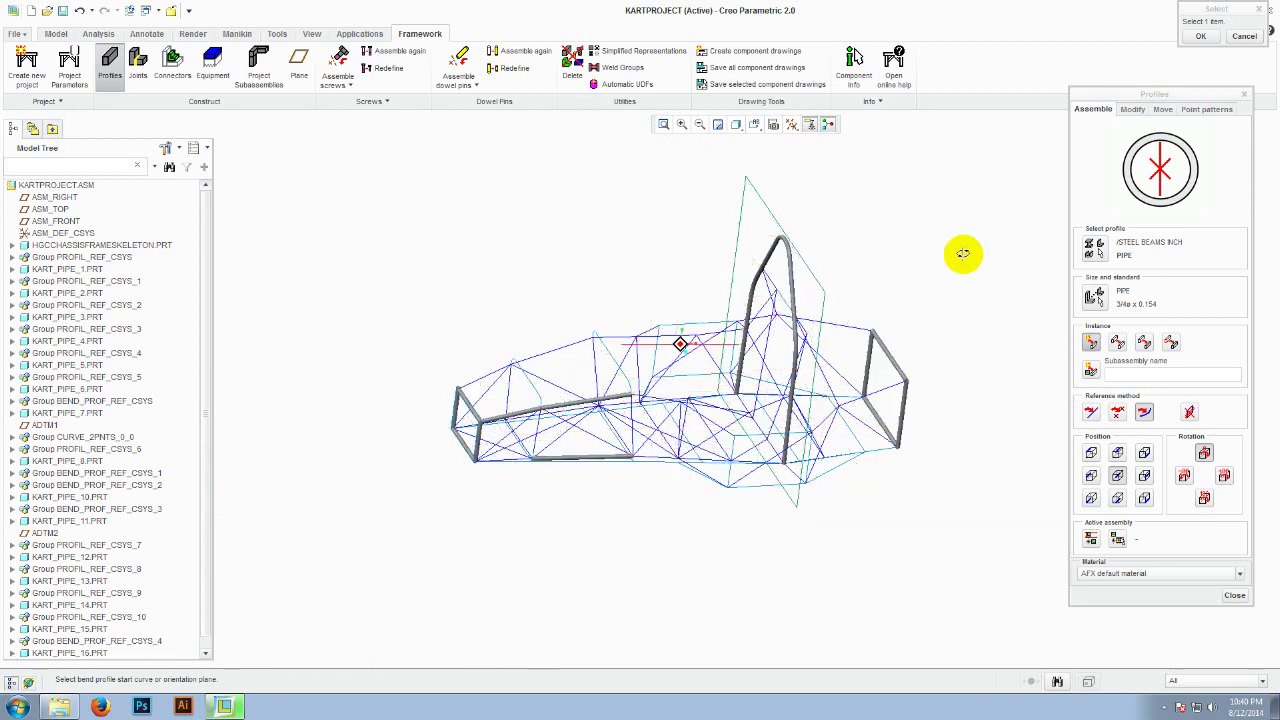
{"action": "middle_click_drag", "start_coordinate": [963, 253], "coordinate": [958, 244]}
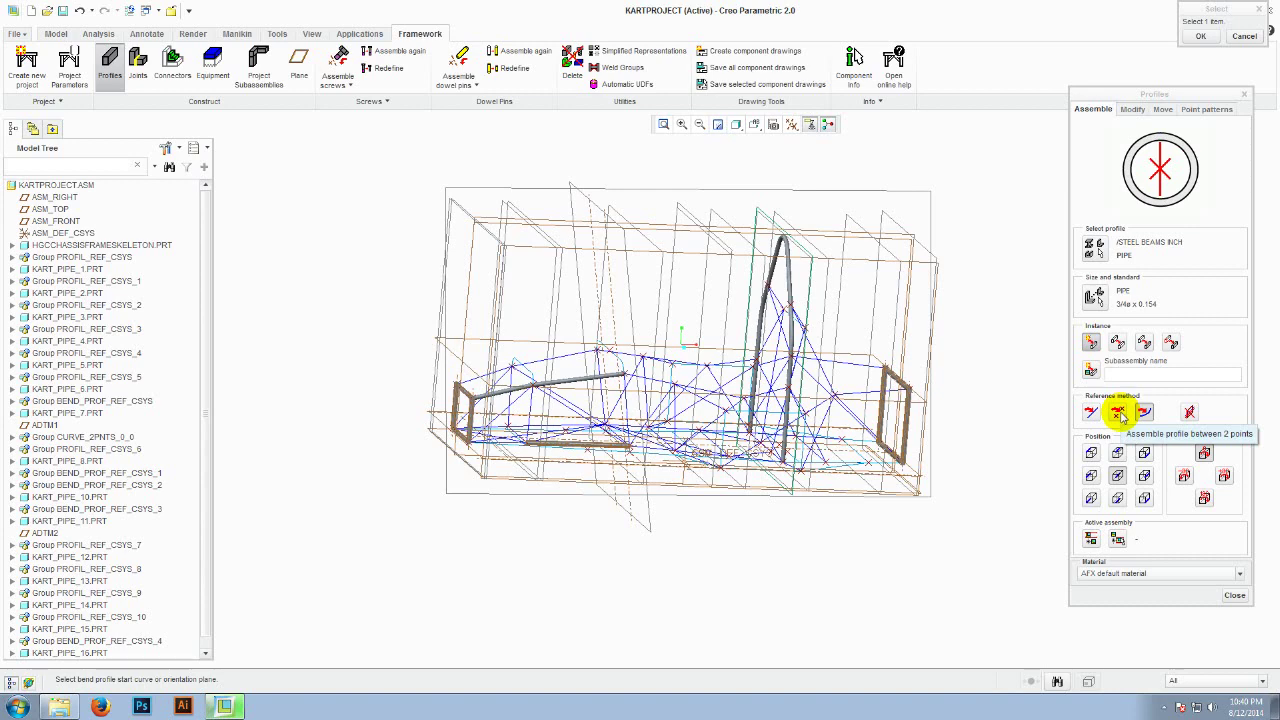
{"action": "left_click", "coordinate": [1118, 412]}
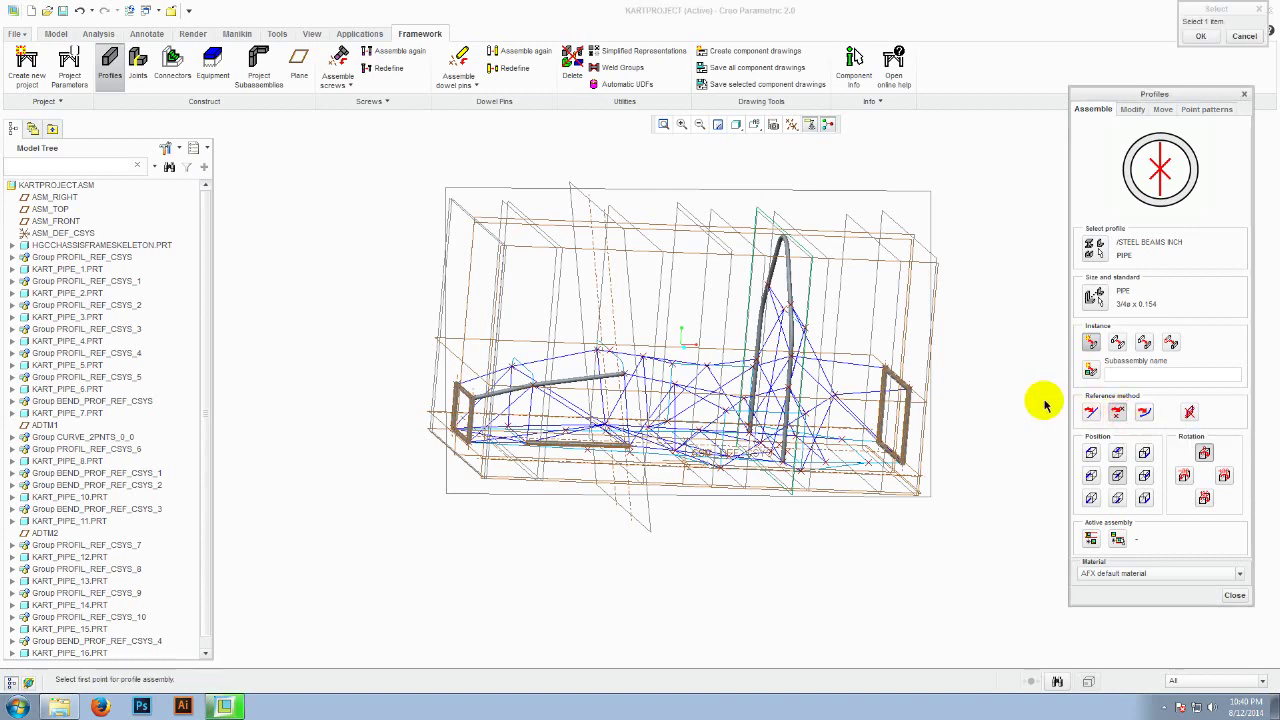
{"action": "middle_click_drag", "start_coordinate": [1051, 394], "coordinate": [877, 405]}
{"action": "scroll", "coordinate": [870, 400], "scroll_direction": "down", "scroll_amount": 2}
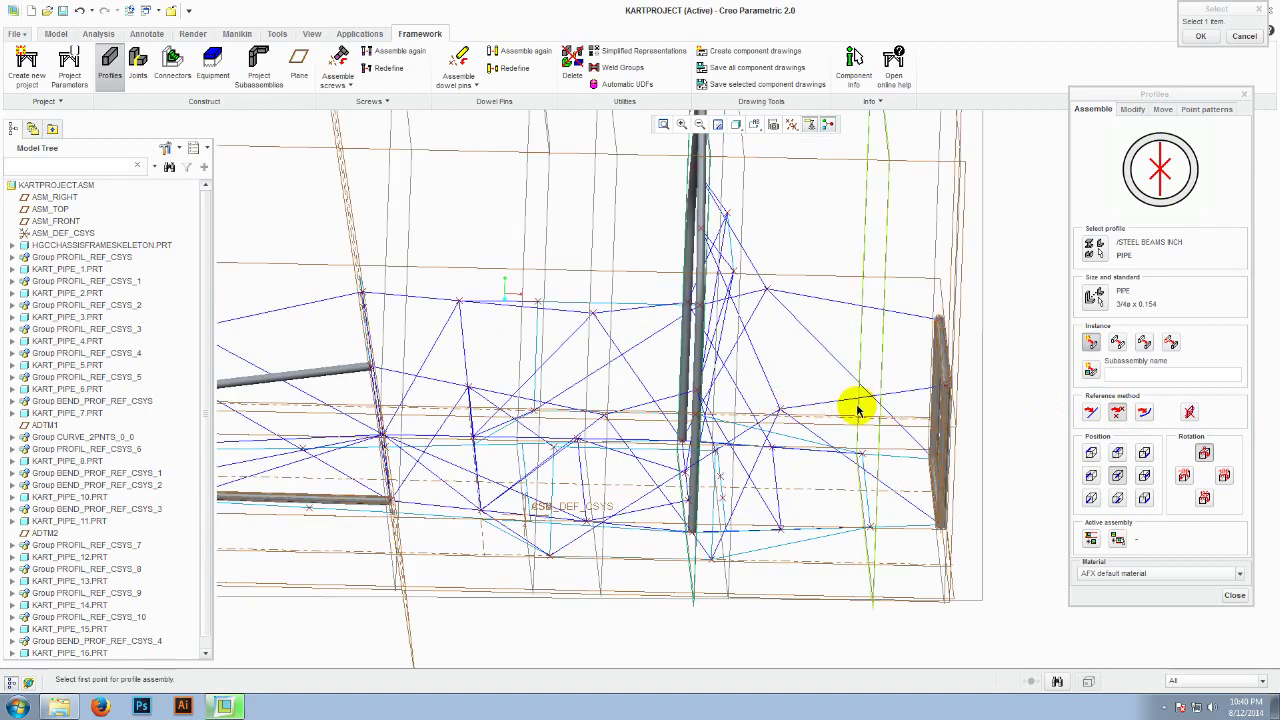
{"action": "scroll", "coordinate": [870, 408], "scroll_direction": "up", "scroll_amount": 3}
{"action": "middle_click_drag", "start_coordinate": [891, 408], "coordinate": [918, 394]}
{"action": "scroll", "coordinate": [877, 404], "scroll_direction": "down", "scroll_amount": 2}
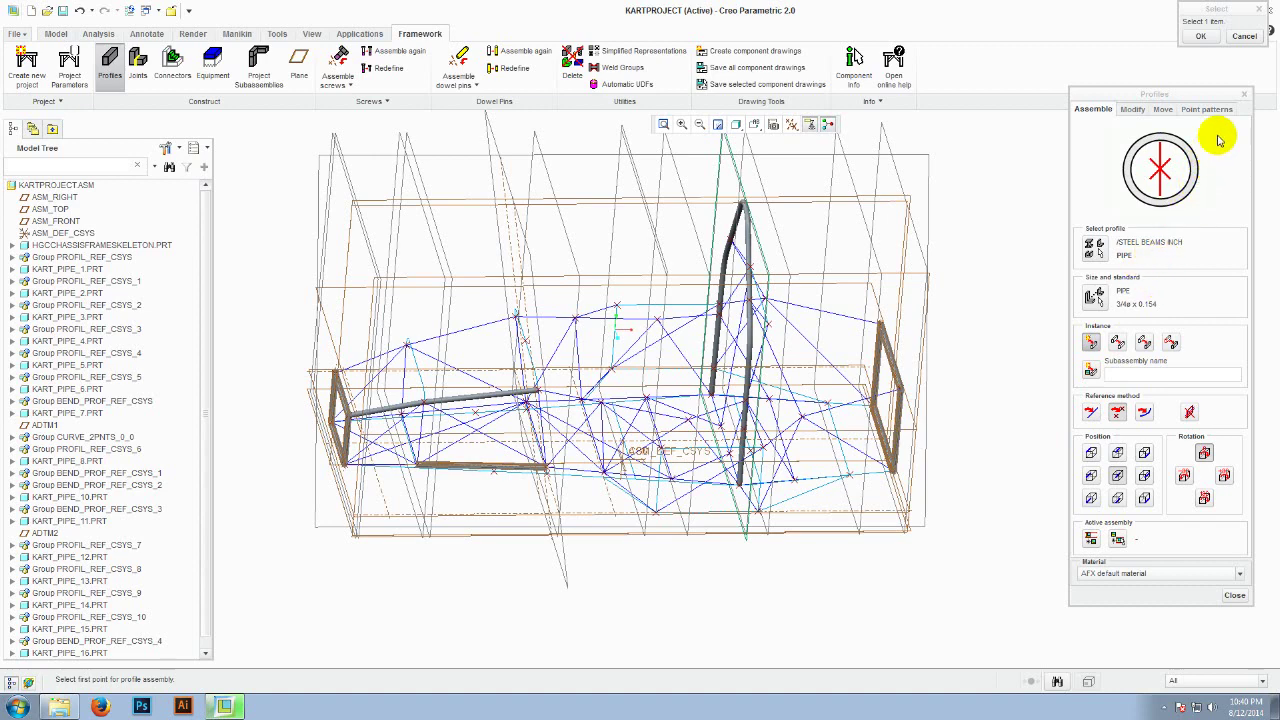
Step: Finish assembling profiles and apply a miter joint between the vertical and upper cross pipes at one upper corner of the rear rectangle
{"action": "left_click", "coordinate": [1242, 97]}
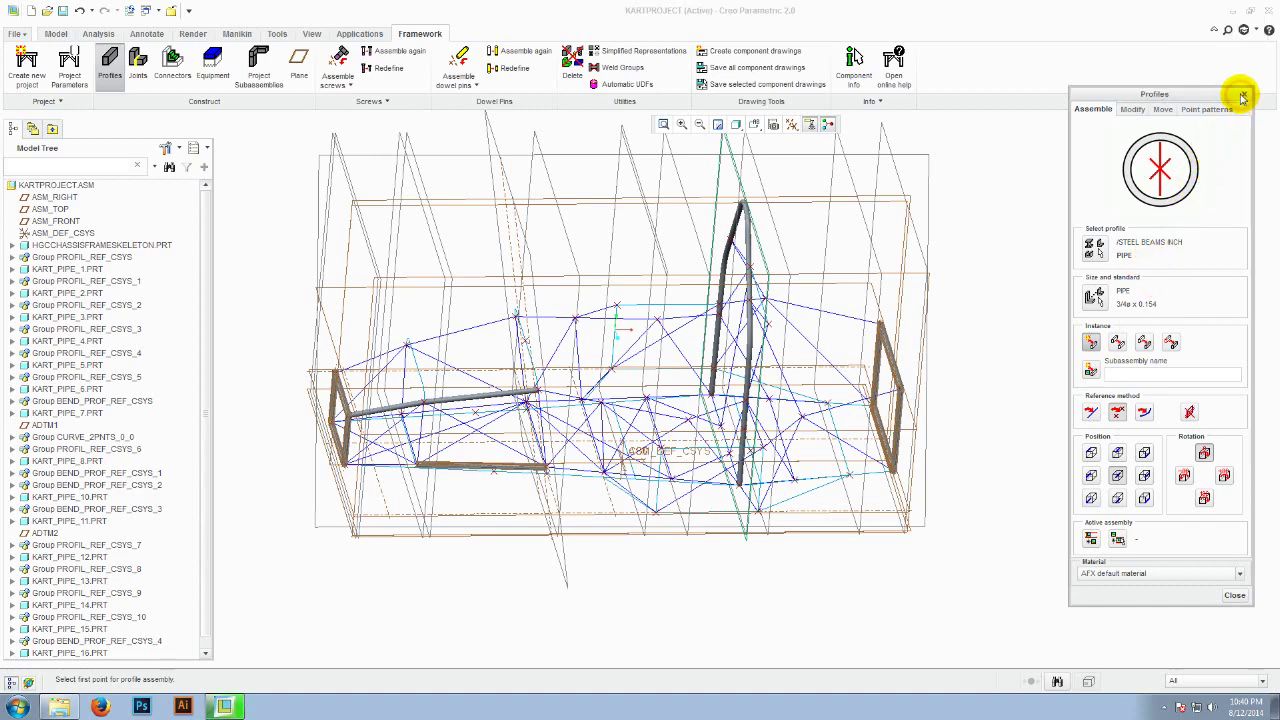
{"action": "left_click", "coordinate": [1238, 595]}
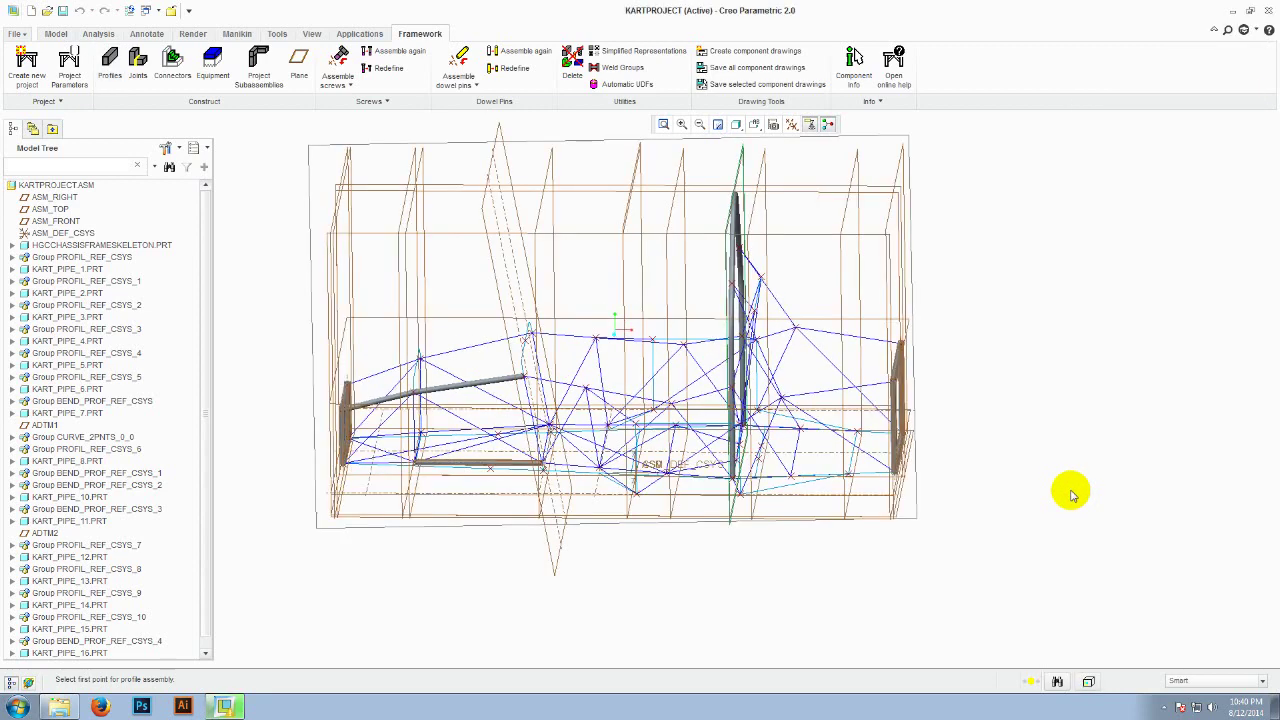
{"action": "scroll", "coordinate": [917, 395], "scroll_direction": "down", "scroll_amount": 3}
{"action": "scroll", "coordinate": [917, 395], "scroll_direction": "down", "scroll_amount": 5}
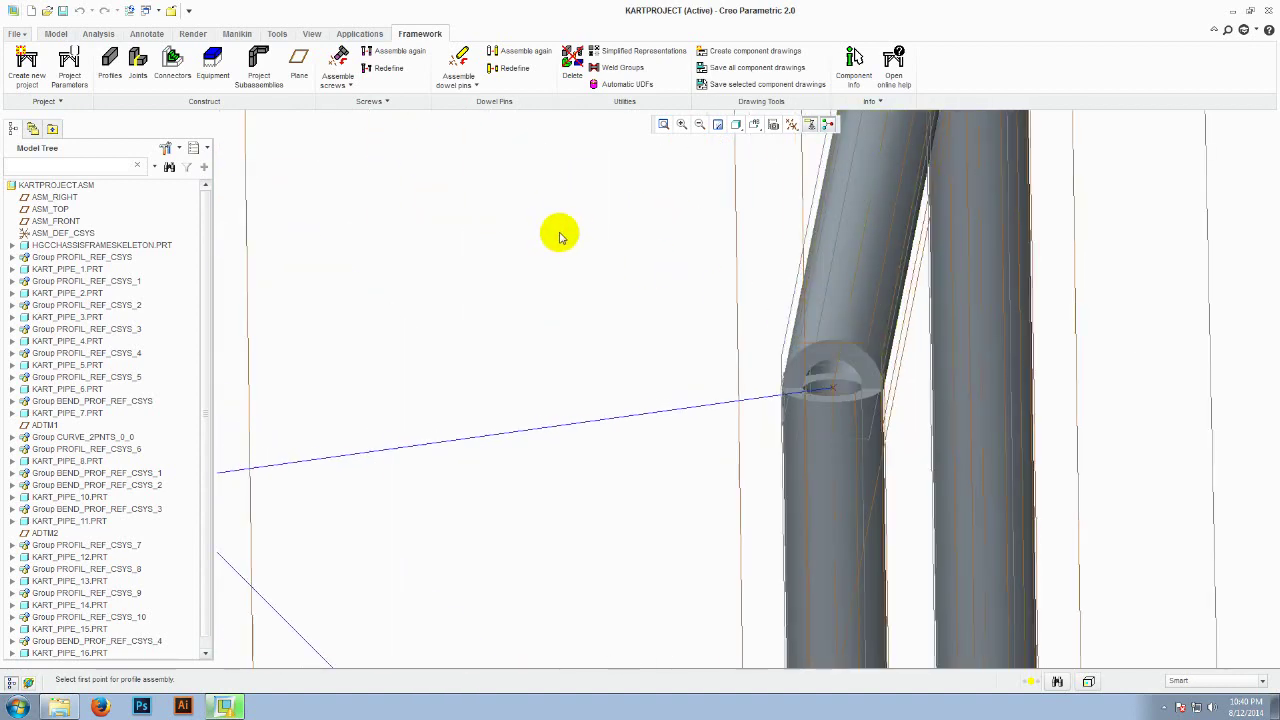
{"action": "scroll", "coordinate": [823, 340], "scroll_direction": "down", "scroll_amount": 2}
{"action": "scroll", "coordinate": [700, 300], "scroll_direction": "up", "scroll_amount": 2}
{"action": "left_click", "coordinate": [640, 270]}
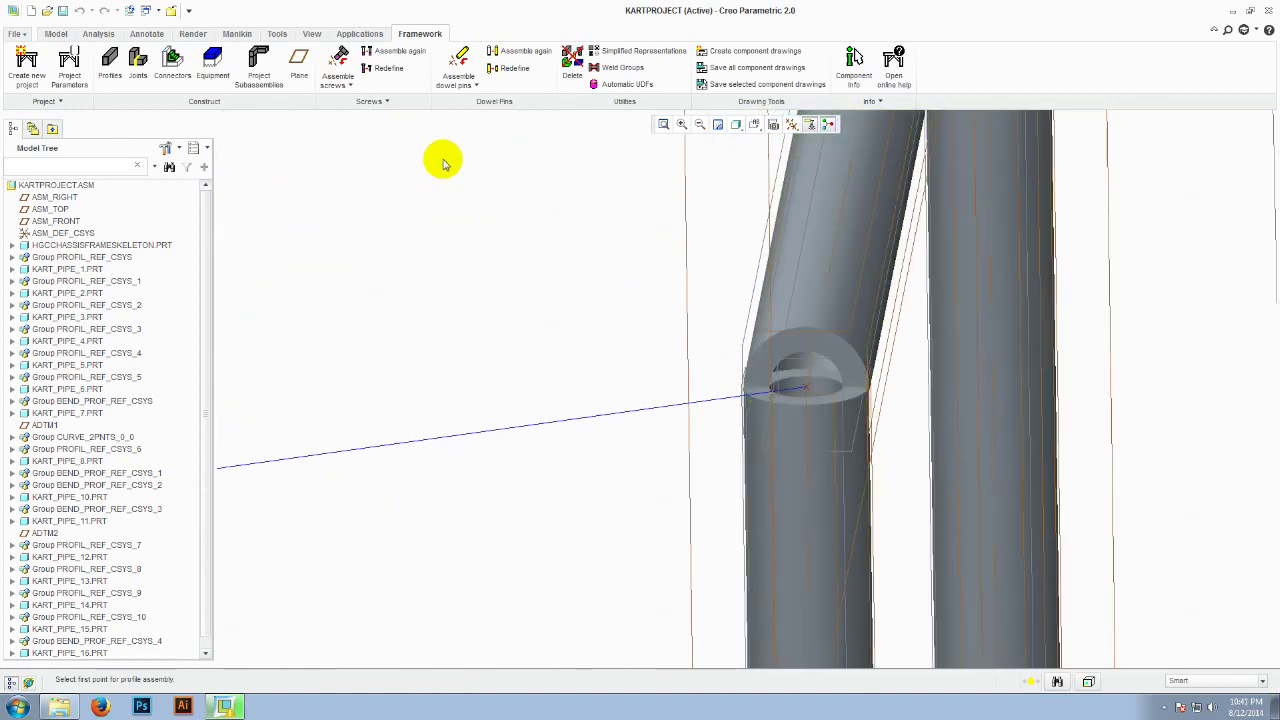
{"action": "left_click", "coordinate": [138, 62]}
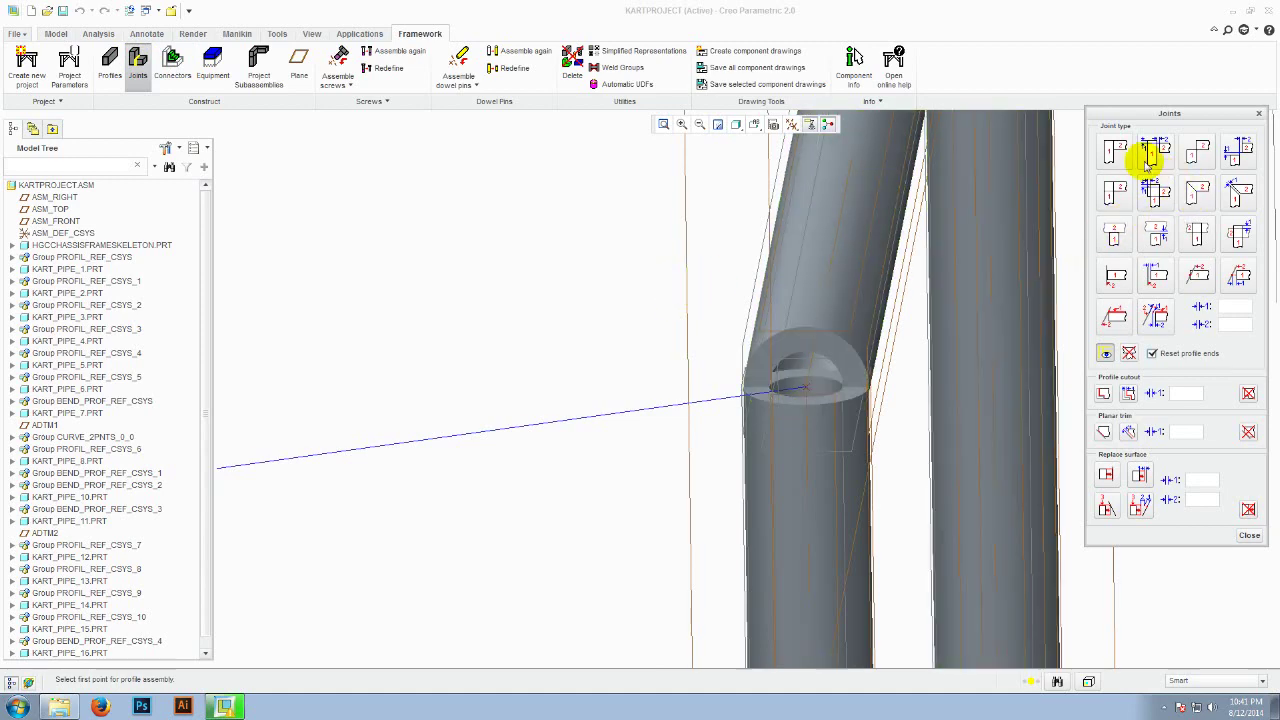
{"action": "left_click", "coordinate": [1203, 195]}
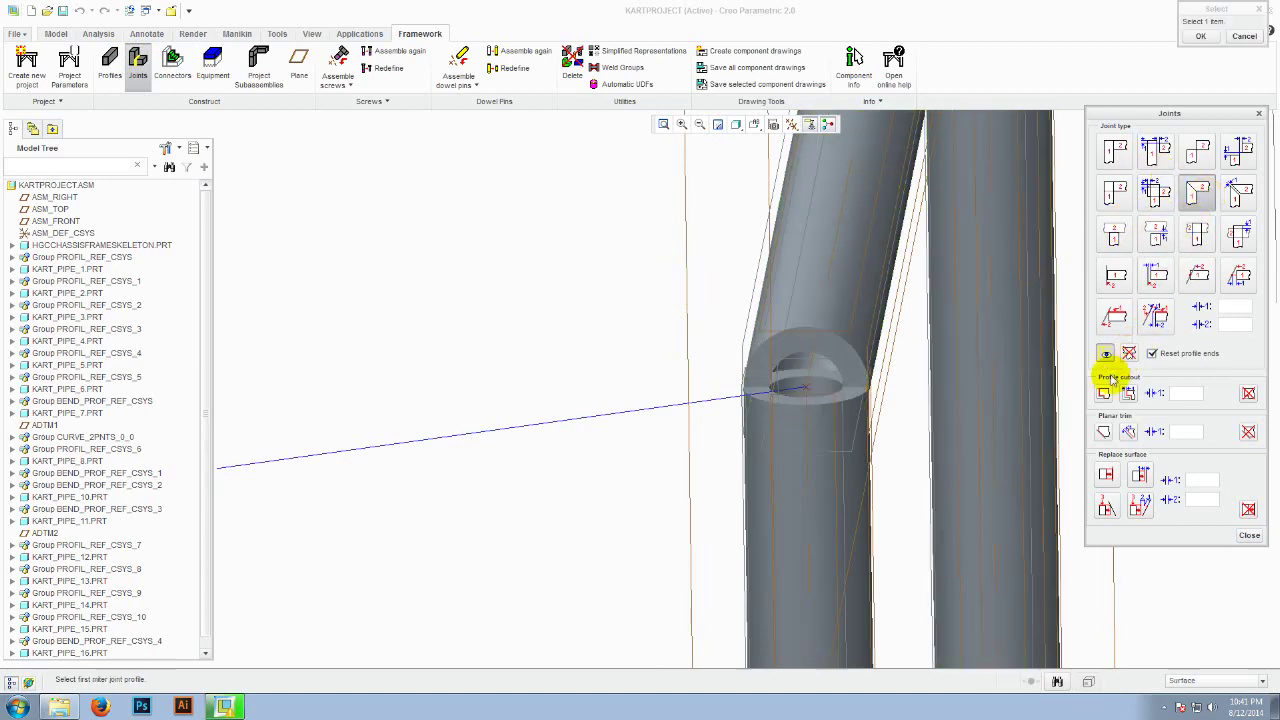
{"action": "scroll", "coordinate": [831, 432], "scroll_direction": "down", "scroll_amount": 3}
{"action": "scroll", "coordinate": [813, 333], "scroll_direction": "up", "scroll_amount": 2}
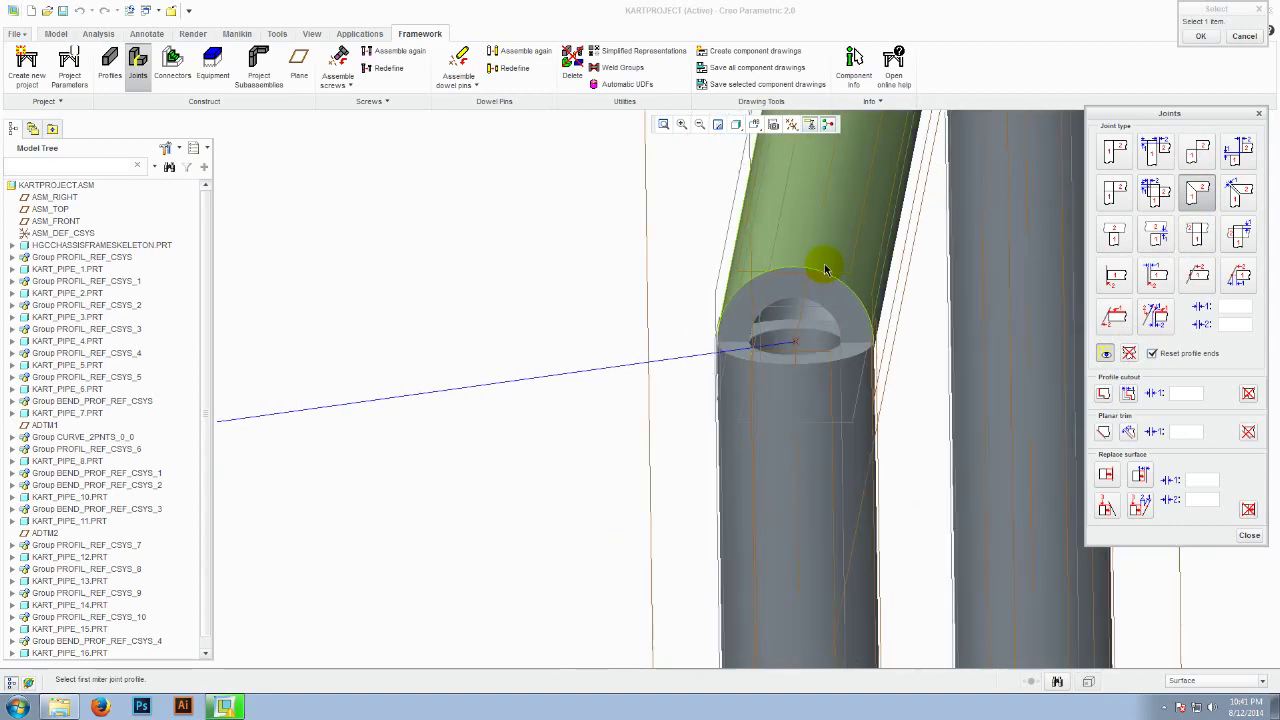
{"action": "left_click", "coordinate": [826, 268]}
{"action": "left_click", "coordinate": [804, 395]}
Step: Apply the same miter joint between the two pipes meeting at the rear rectangle's other upper corner
{"action": "scroll", "coordinate": [797, 323], "scroll_direction": "up", "scroll_amount": 8}
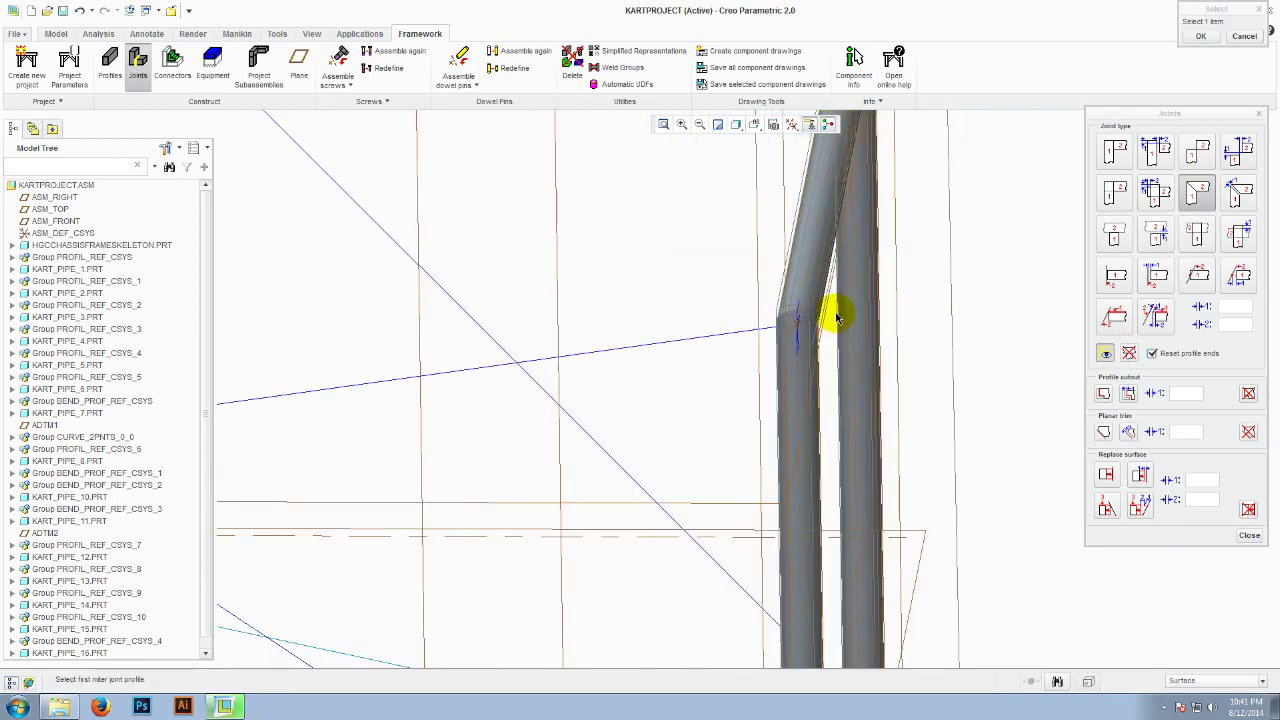
{"action": "middle_click_drag", "start_coordinate": [889, 303], "coordinate": [853, 347]}
{"action": "scroll", "coordinate": [845, 258], "scroll_direction": "up", "scroll_amount": 5}
{"action": "left_click", "coordinate": [834, 244]}
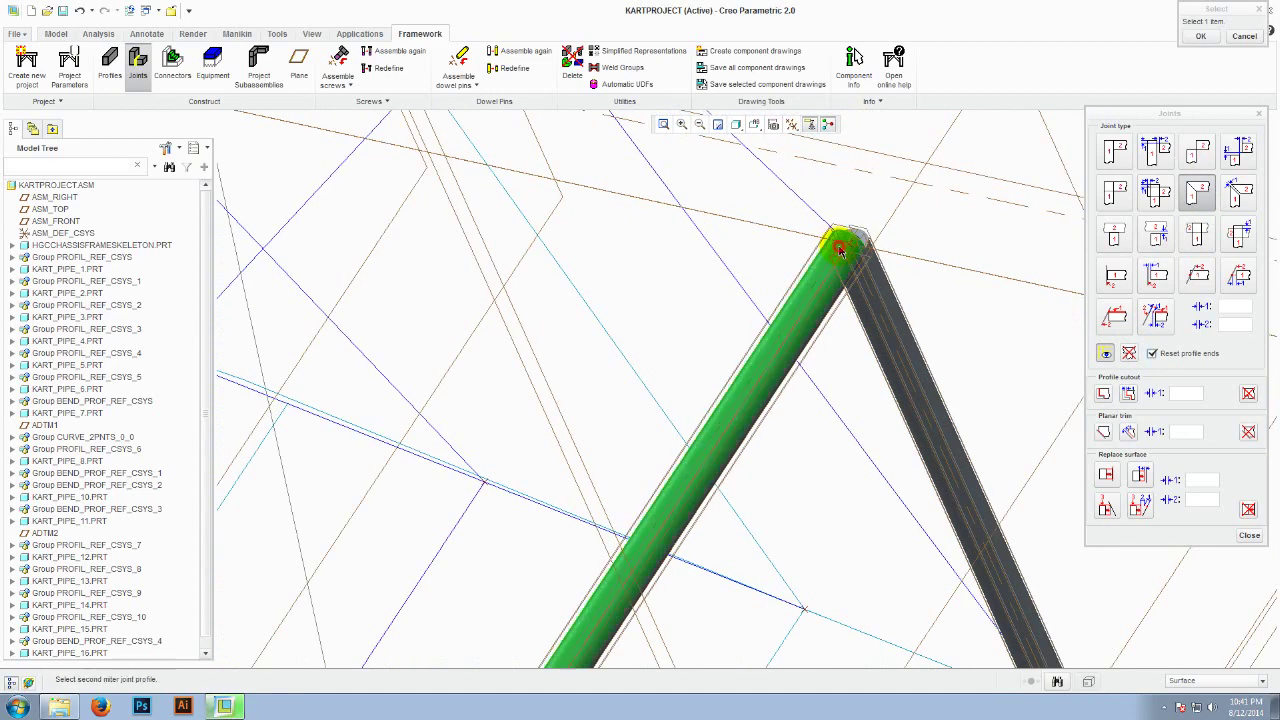
{"action": "left_click", "coordinate": [847, 271]}
Step: Apply a miter joint between the vertical and lower cross pipes at a lower corner of the rear rectangle and end the joint selection
{"action": "scroll", "coordinate": [825, 252], "scroll_direction": "down", "scroll_amount": 5}
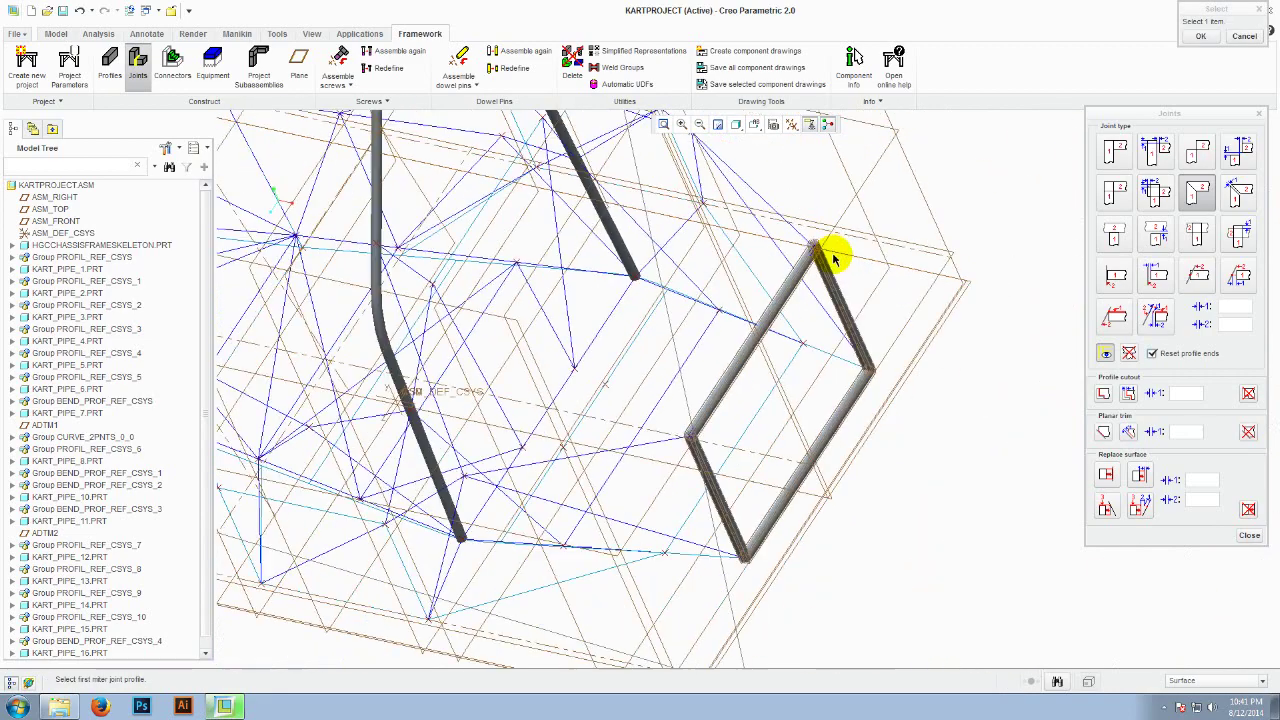
{"action": "middle_click_drag", "start_coordinate": [831, 257], "coordinate": [811, 376]}
{"action": "scroll", "coordinate": [811, 376], "scroll_direction": "up", "scroll_amount": 5}
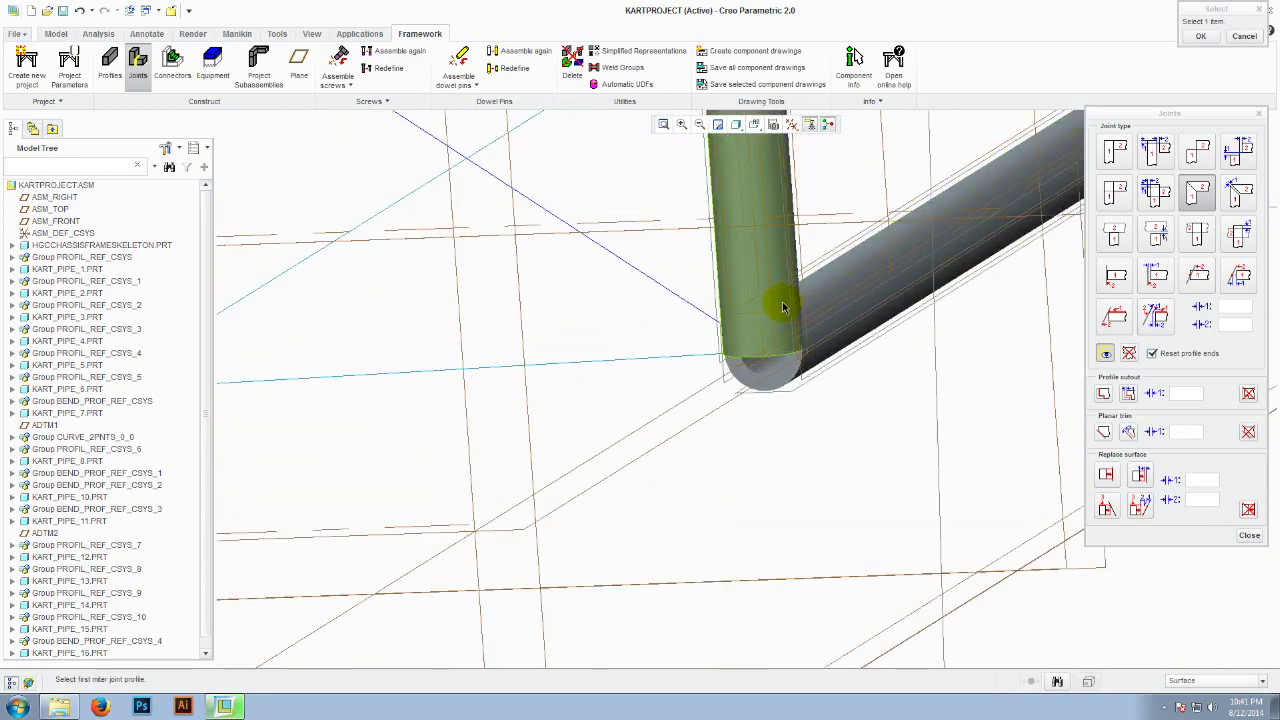
{"action": "scroll", "coordinate": [768, 373], "scroll_direction": "down", "scroll_amount": 5}
{"action": "middle_click_drag", "start_coordinate": [903, 357], "coordinate": [689, 369]}
{"action": "scroll", "coordinate": [688, 352], "scroll_direction": "up", "scroll_amount": 5}
{"action": "scroll", "coordinate": [688, 352], "scroll_direction": "up", "scroll_amount": 2}
{"action": "left_click", "coordinate": [694, 352]}
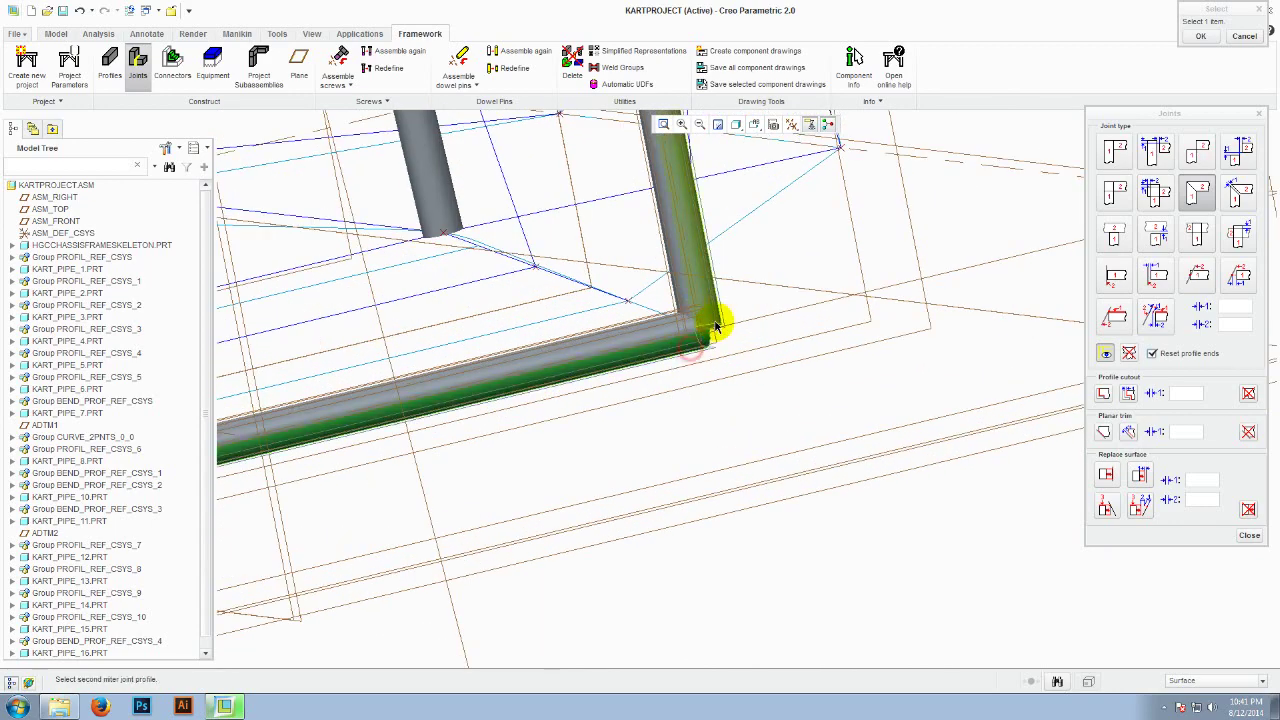
{"action": "scroll", "coordinate": [716, 322], "scroll_direction": "up", "scroll_amount": 3}
{"action": "left_click", "coordinate": [721, 320]}
{"action": "scroll", "coordinate": [794, 322], "scroll_direction": "down", "scroll_amount": 3}
{"action": "scroll", "coordinate": [849, 345], "scroll_direction": "down", "scroll_amount": 5}
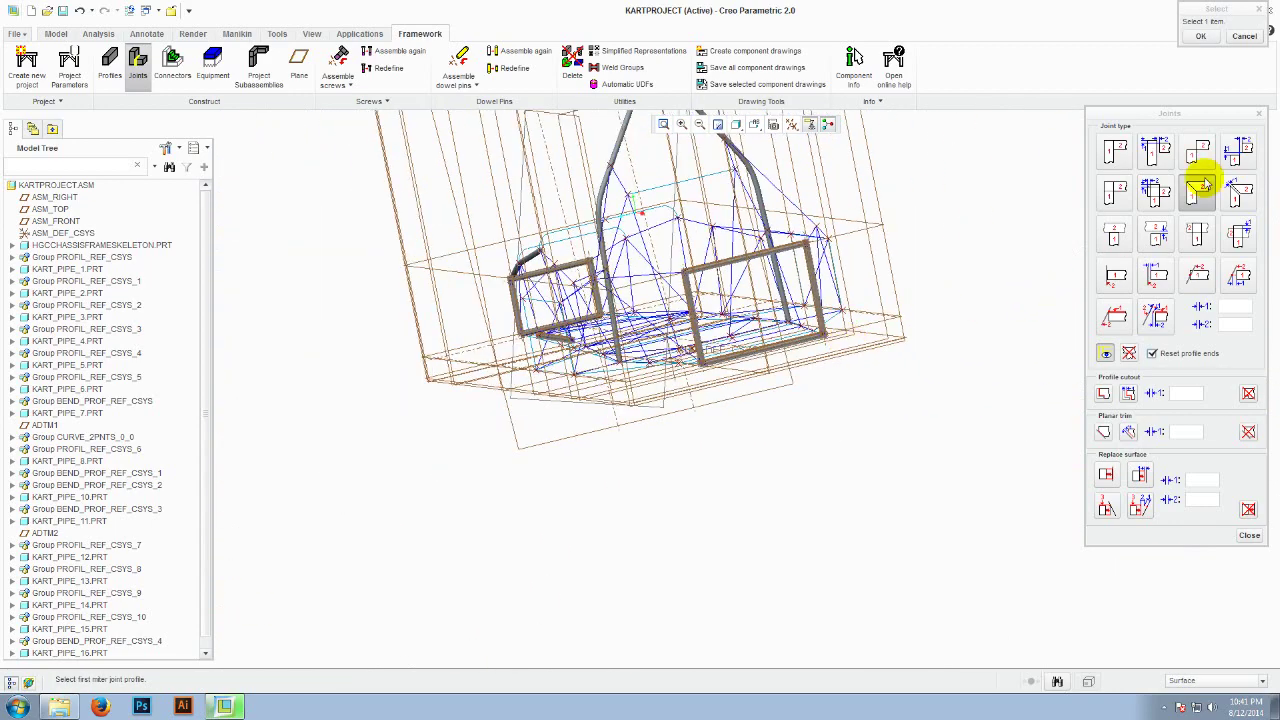
{"action": "left_click", "coordinate": [1202, 40]}
Step: Examine the junction where the bent upper side pipe meets the front rectangle's upper corner
{"action": "middle_click_drag", "start_coordinate": [1040, 220], "coordinate": [991, 336]}
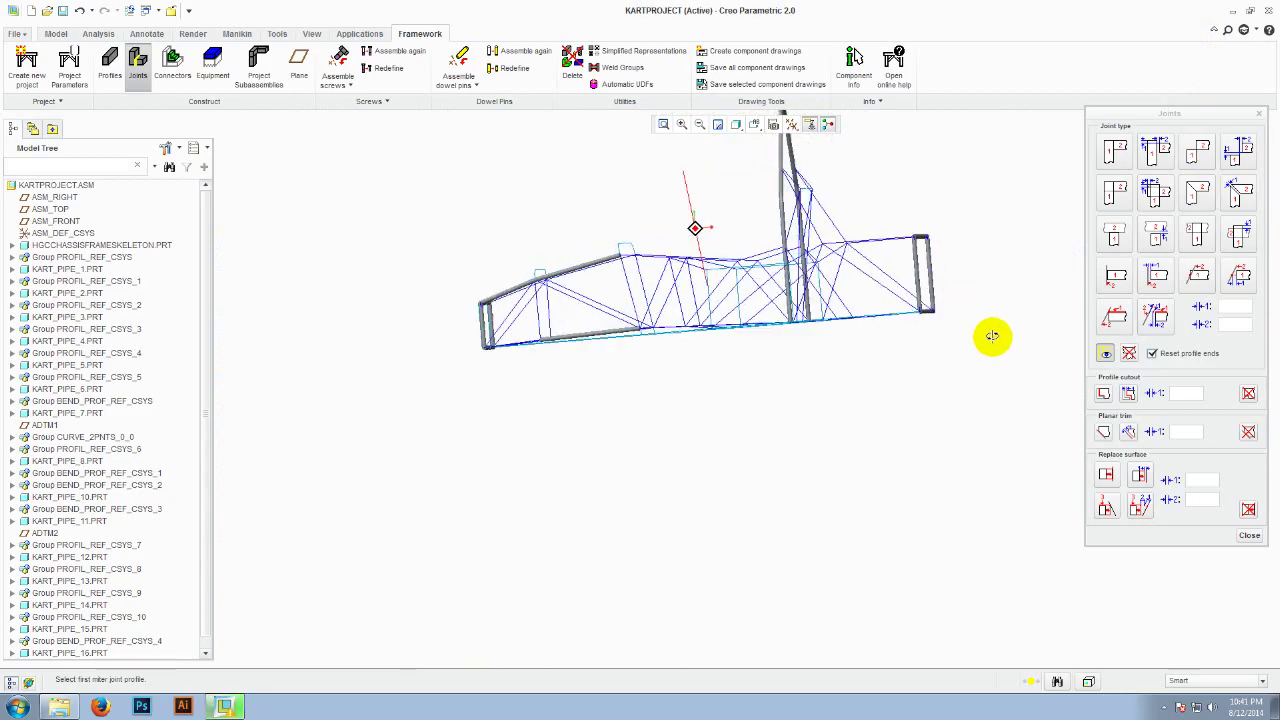
{"action": "scroll", "coordinate": [609, 320], "scroll_direction": "up", "scroll_amount": 5}
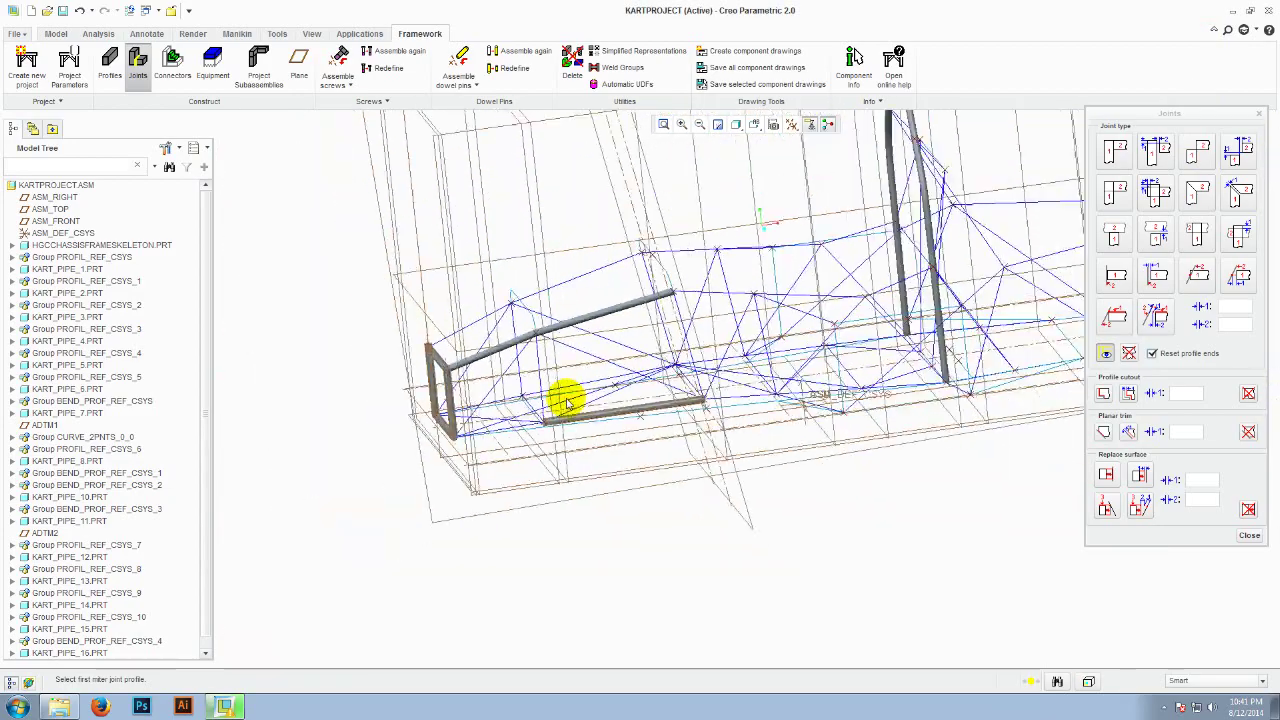
{"action": "scroll", "coordinate": [470, 376], "scroll_direction": "up", "scroll_amount": 5}
{"action": "scroll", "coordinate": [500, 380], "scroll_direction": "down", "scroll_amount": 3}
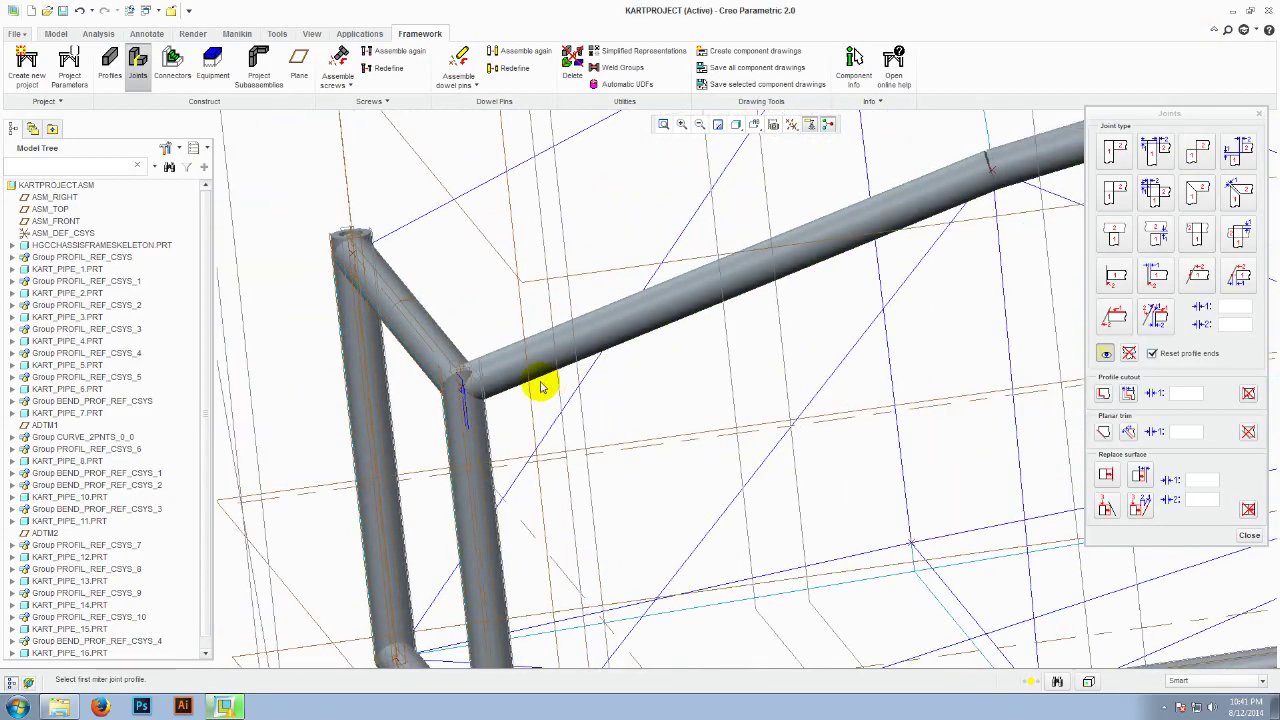
{"action": "scroll", "coordinate": [548, 390], "scroll_direction": "down", "scroll_amount": 8}
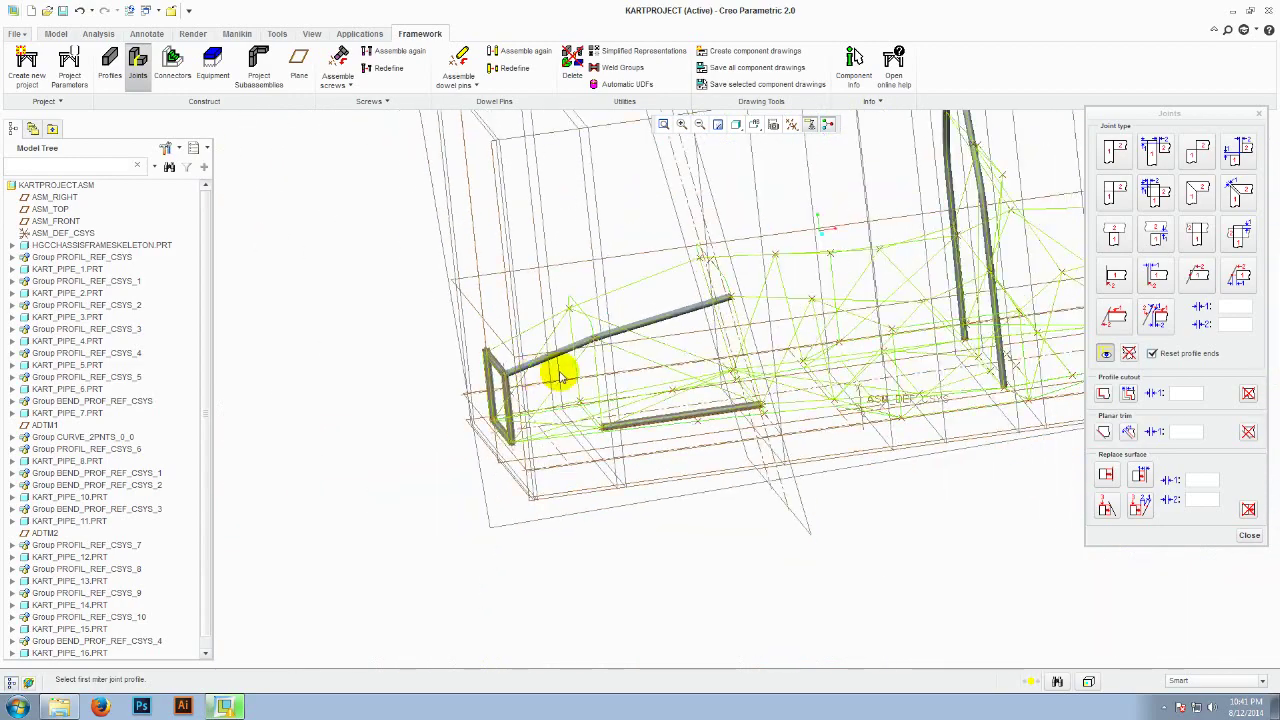
{"action": "scroll", "coordinate": [514, 385], "scroll_direction": "up", "scroll_amount": 10}
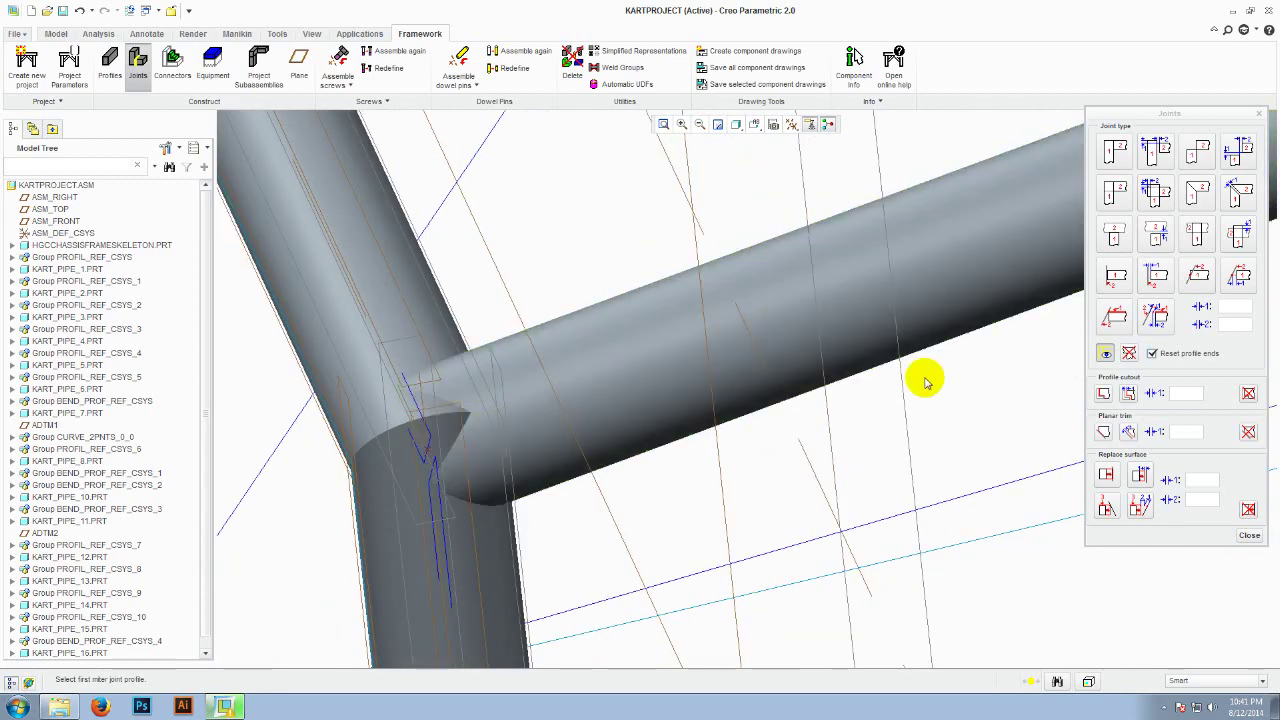
Step: Apply a profile cutout to the bent upper side pipe's front end, using the front rectangle's upper cross pipe as the cut reference
{"action": "left_click", "coordinate": [1105, 395]}
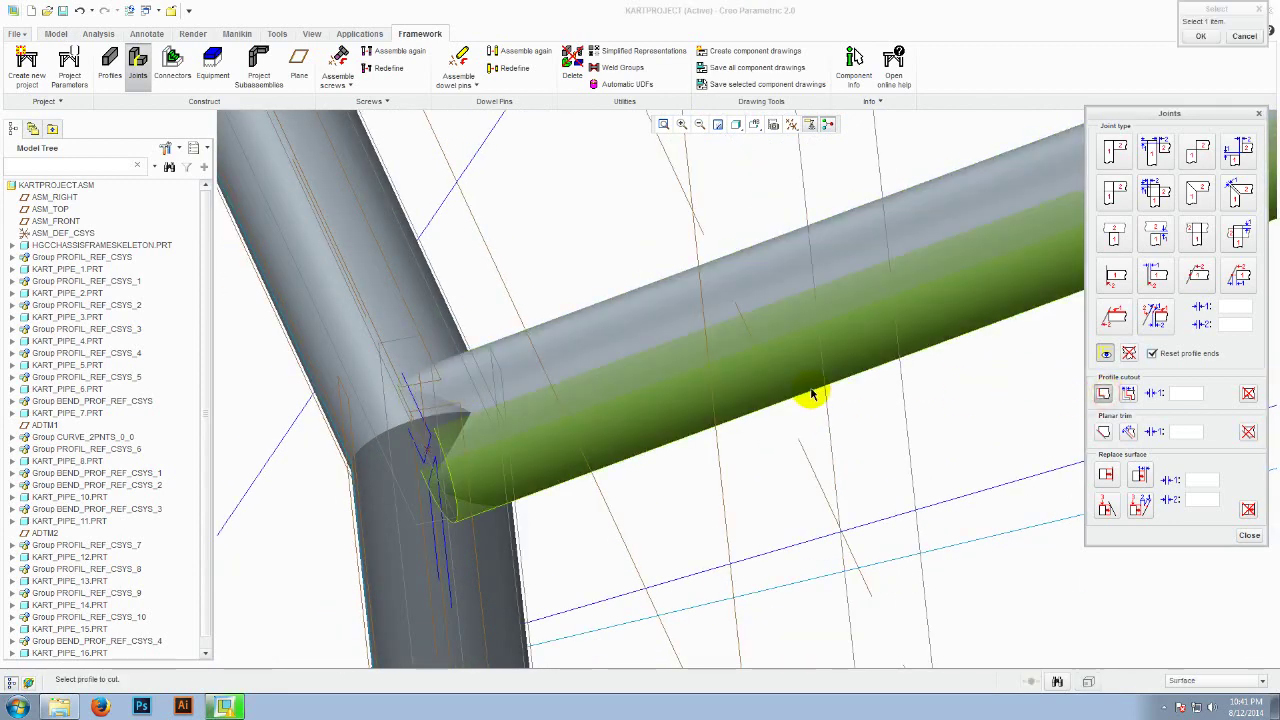
{"action": "scroll", "coordinate": [490, 370], "scroll_direction": "up", "scroll_amount": 2}
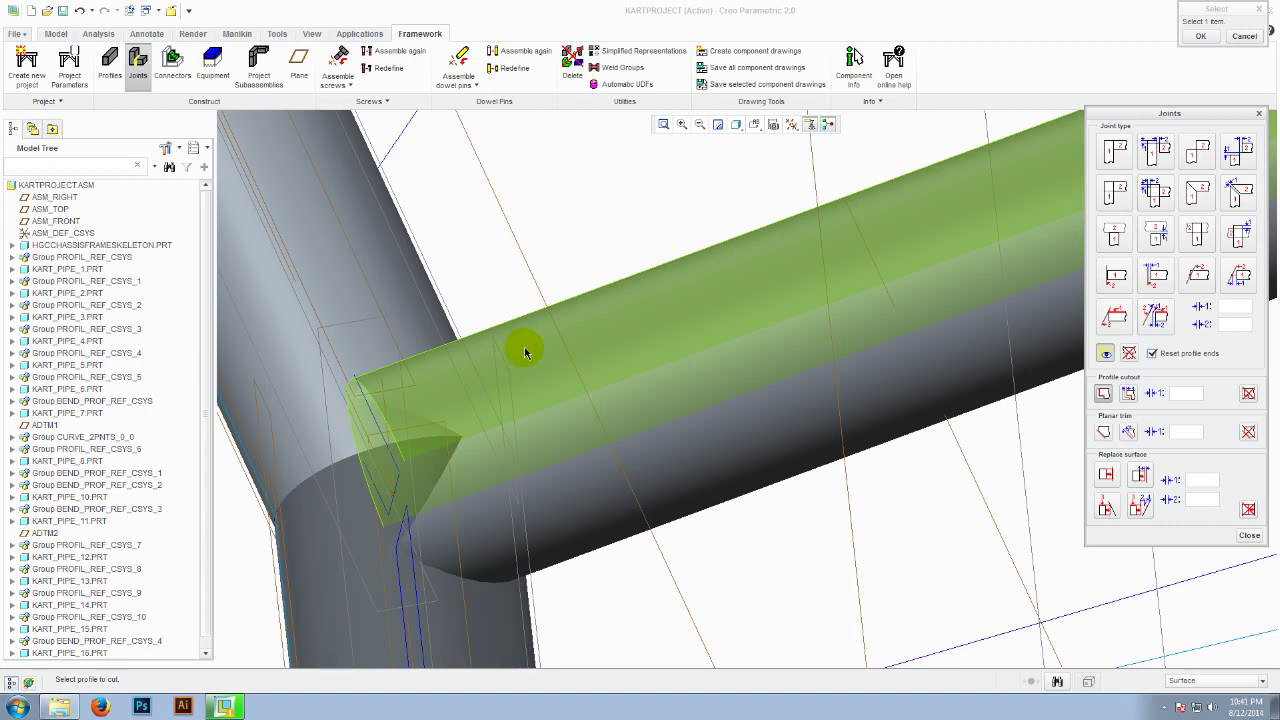
{"action": "left_click", "coordinate": [524, 350]}
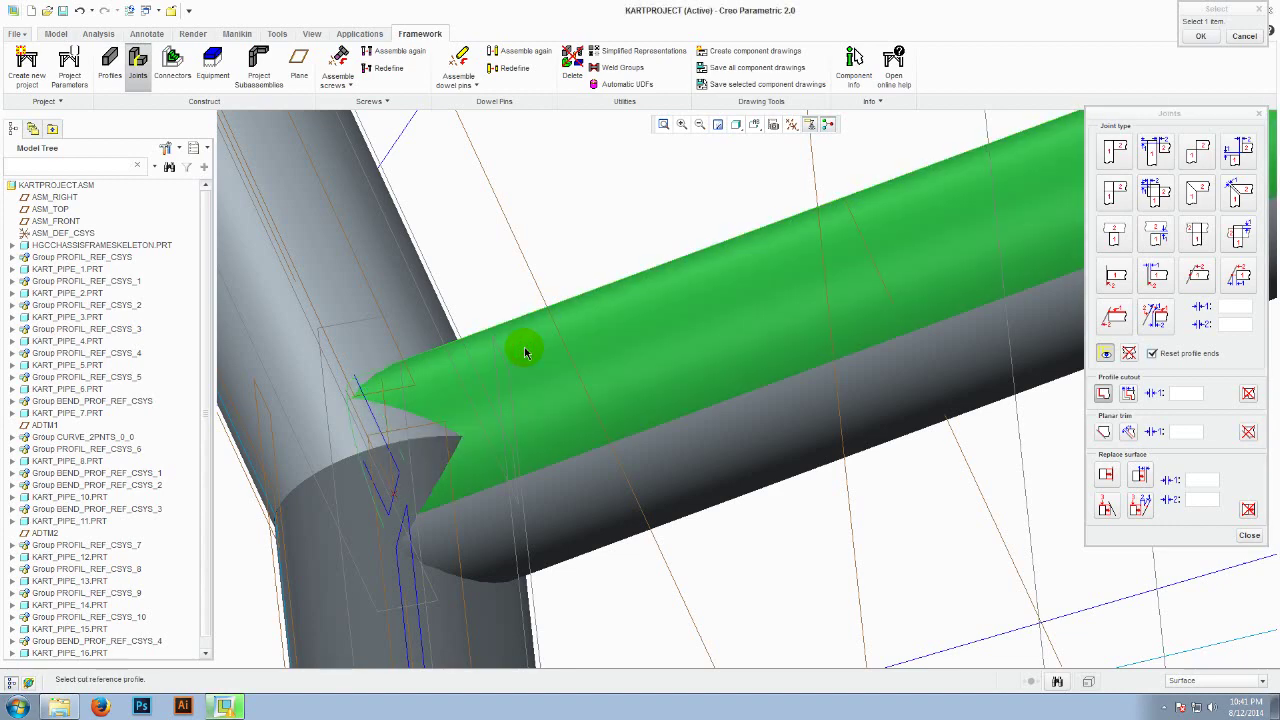
{"action": "left_click", "coordinate": [428, 300]}
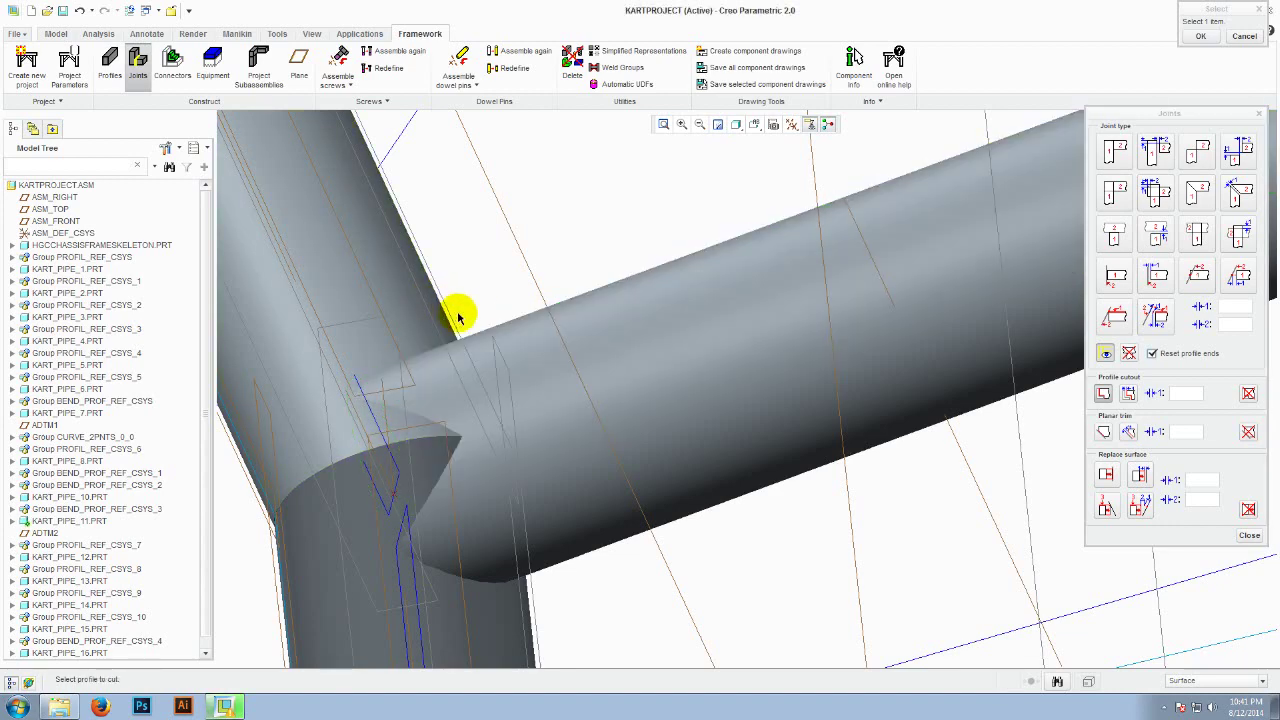
Step: Examine the trimmed end of the bent side pipe where it meets the front rectangle's upper corner
{"action": "scroll", "coordinate": [452, 340], "scroll_direction": "down", "scroll_amount": 5}
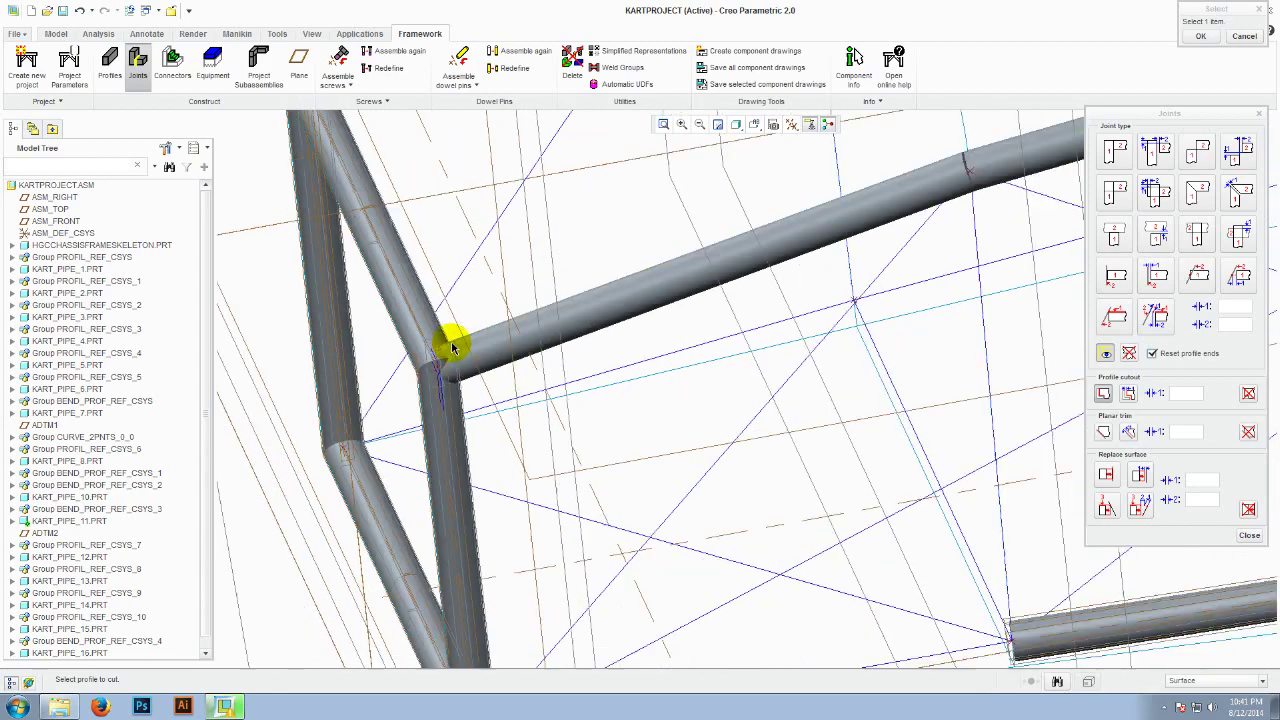
{"action": "scroll", "coordinate": [455, 355], "scroll_direction": "down", "scroll_amount": 2}
{"action": "scroll", "coordinate": [450, 375], "scroll_direction": "up", "scroll_amount": 6}
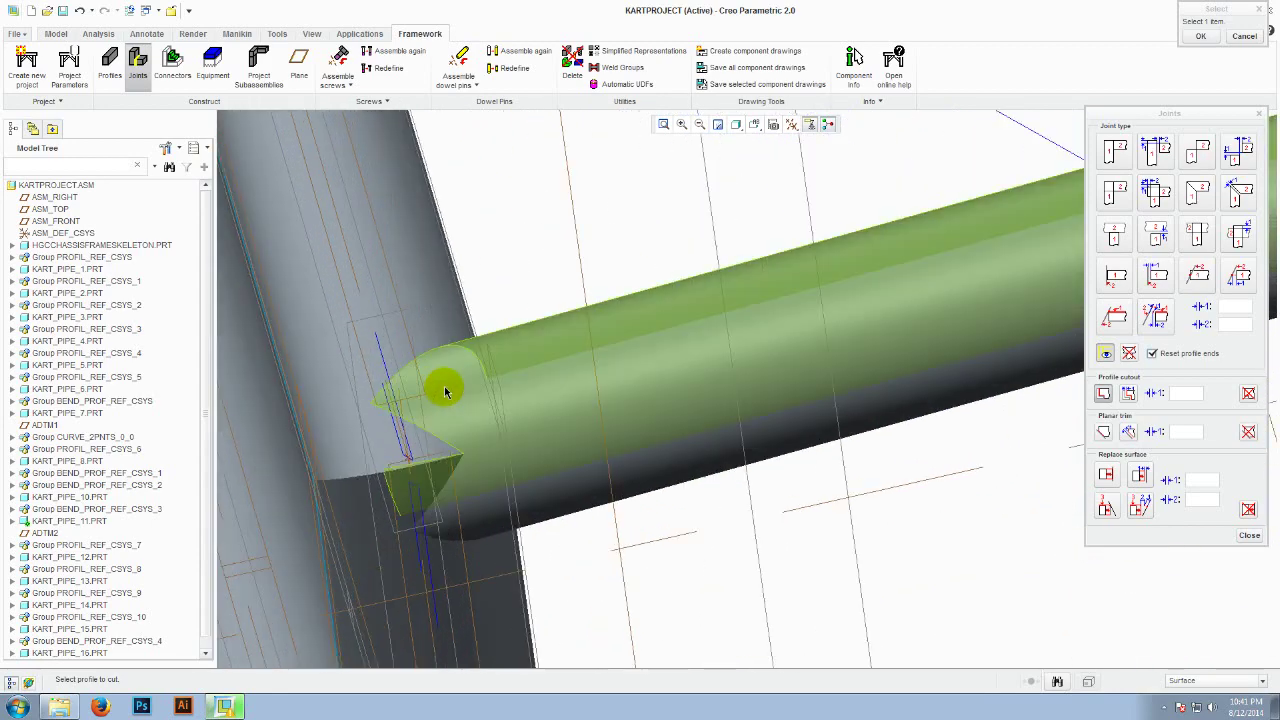
{"action": "scroll", "coordinate": [440, 355], "scroll_direction": "up", "scroll_amount": 2}
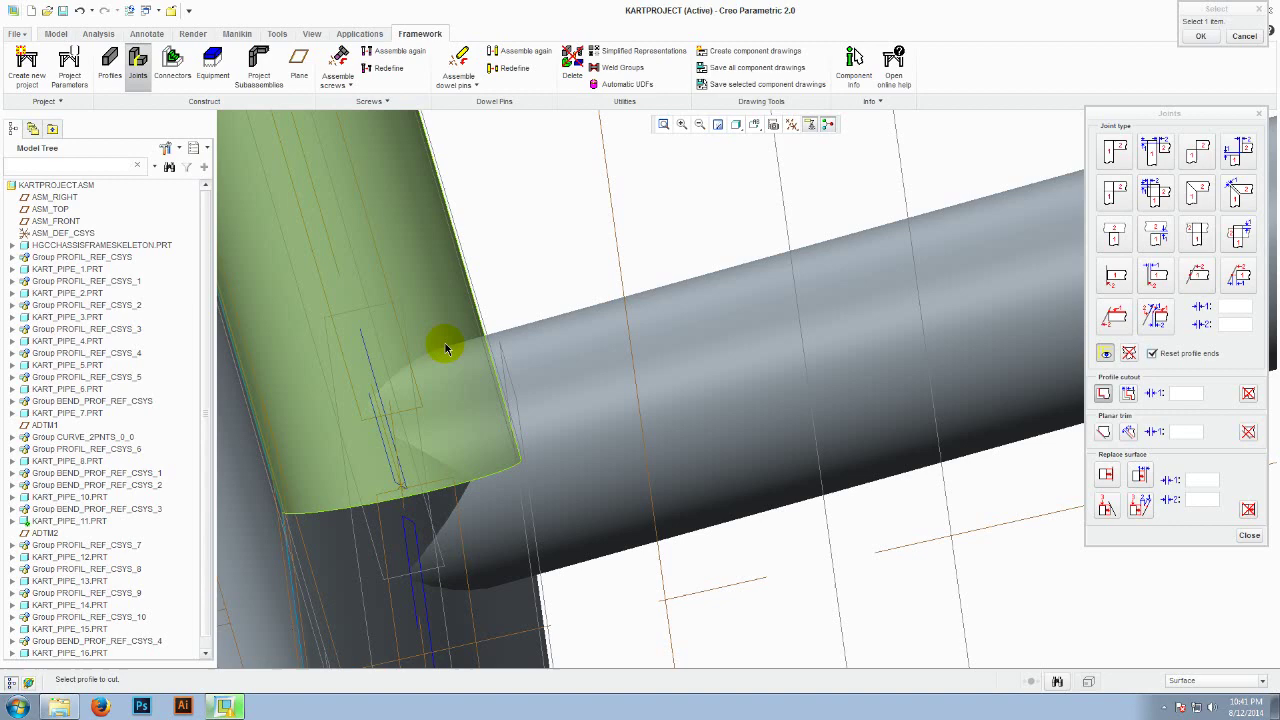
{"action": "scroll", "coordinate": [440, 360], "scroll_direction": "down", "scroll_amount": 1}
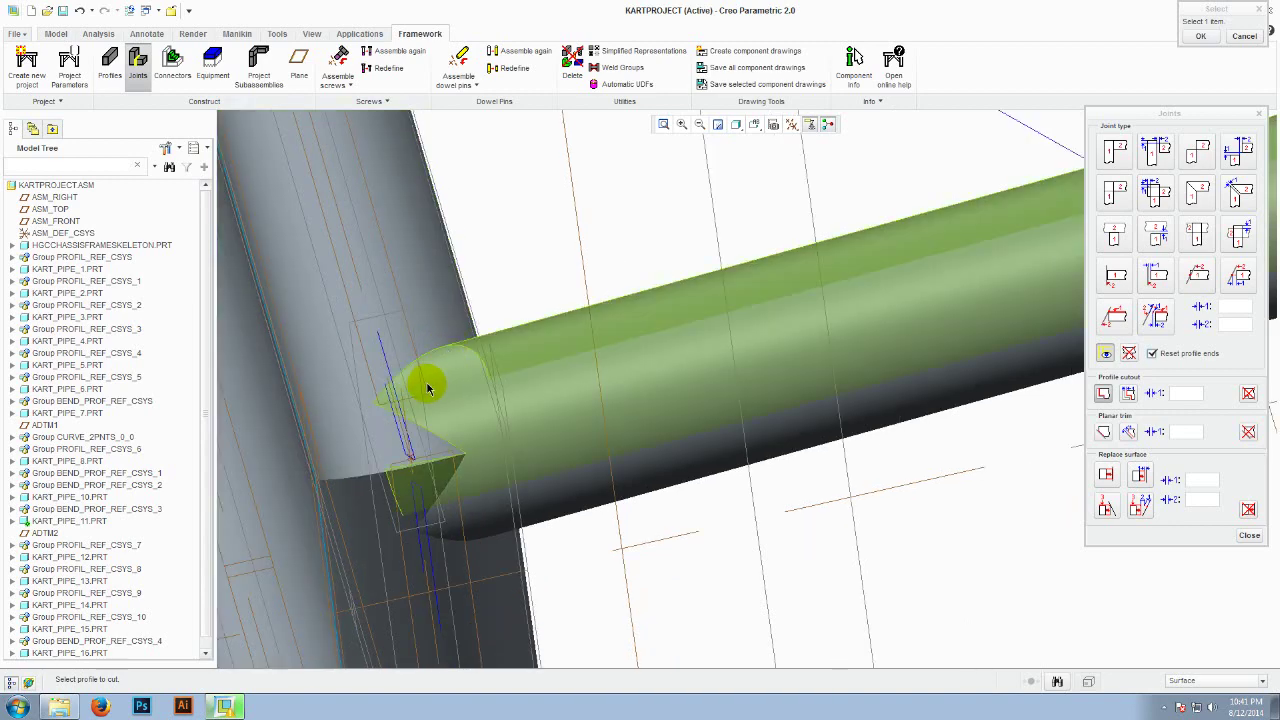
{"action": "scroll", "coordinate": [440, 385], "scroll_direction": "down", "scroll_amount": 2}
{"action": "scroll", "coordinate": [460, 404], "scroll_direction": "down", "scroll_amount": 2}
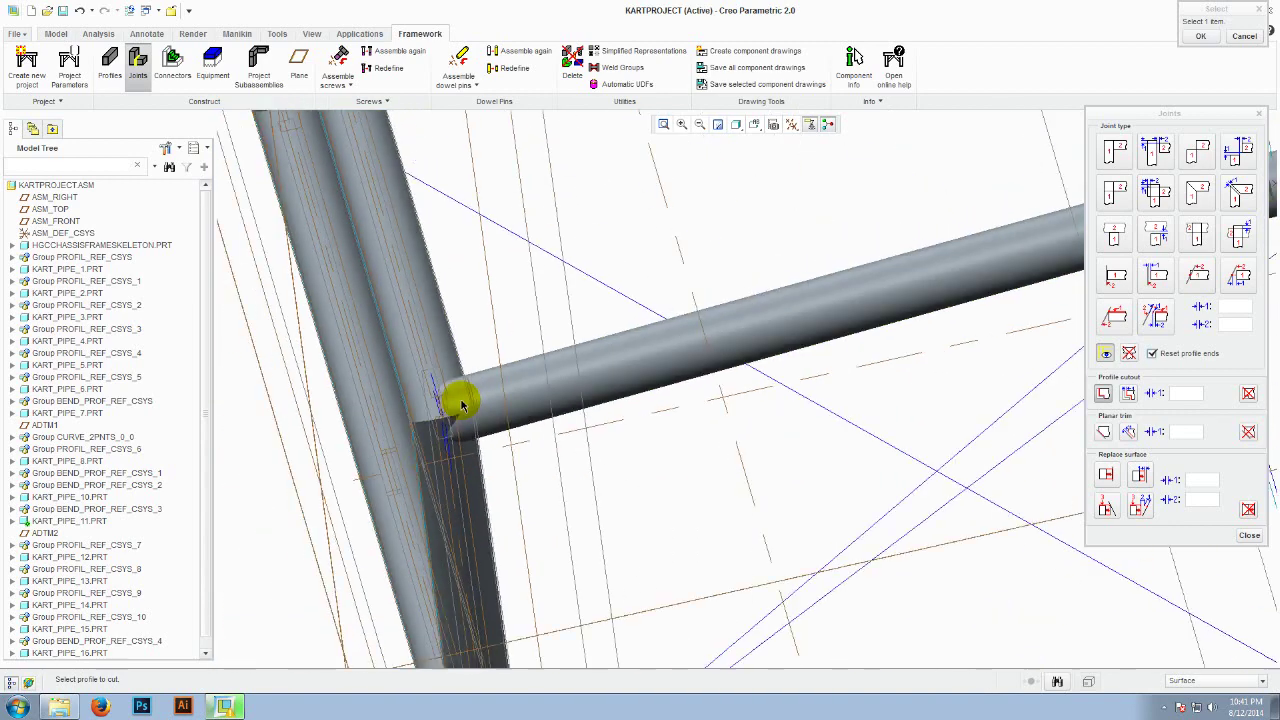
{"action": "scroll", "coordinate": [466, 404], "scroll_direction": "down", "scroll_amount": 5}
{"action": "middle_click_drag", "start_coordinate": [494, 406], "coordinate": [494, 371]}
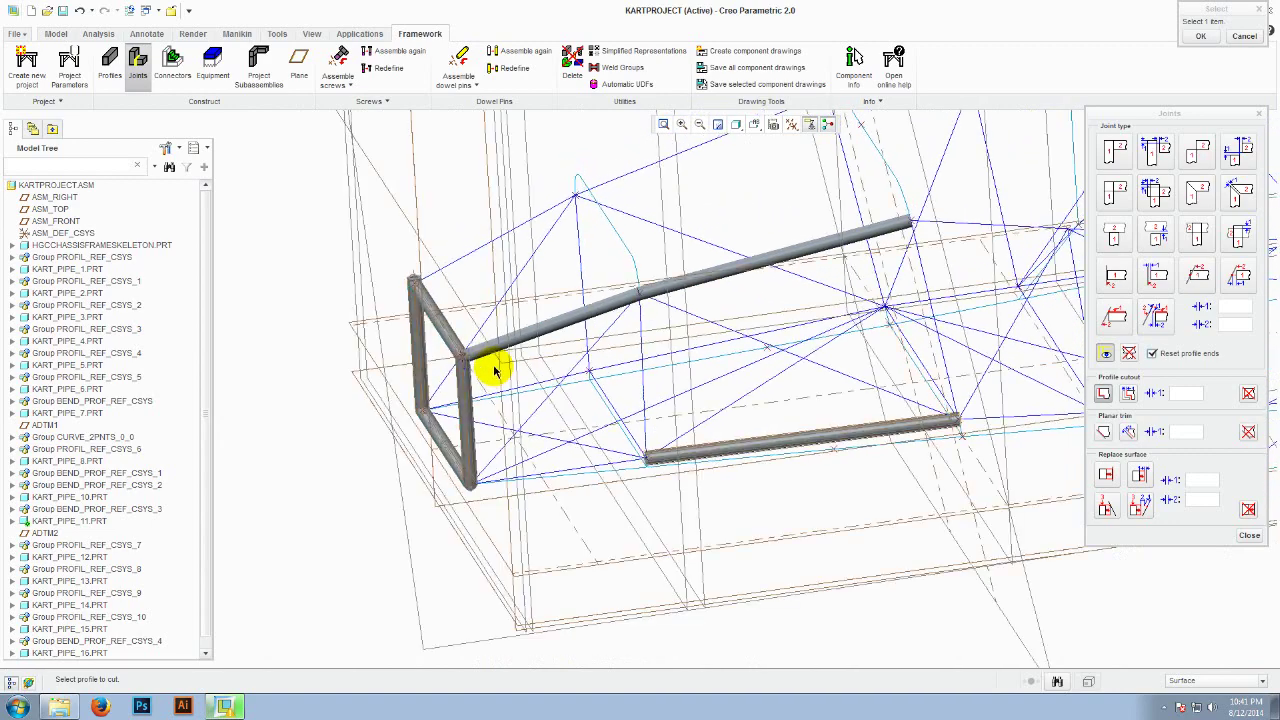
{"action": "scroll", "coordinate": [420, 372], "scroll_direction": "up", "scroll_amount": 2}
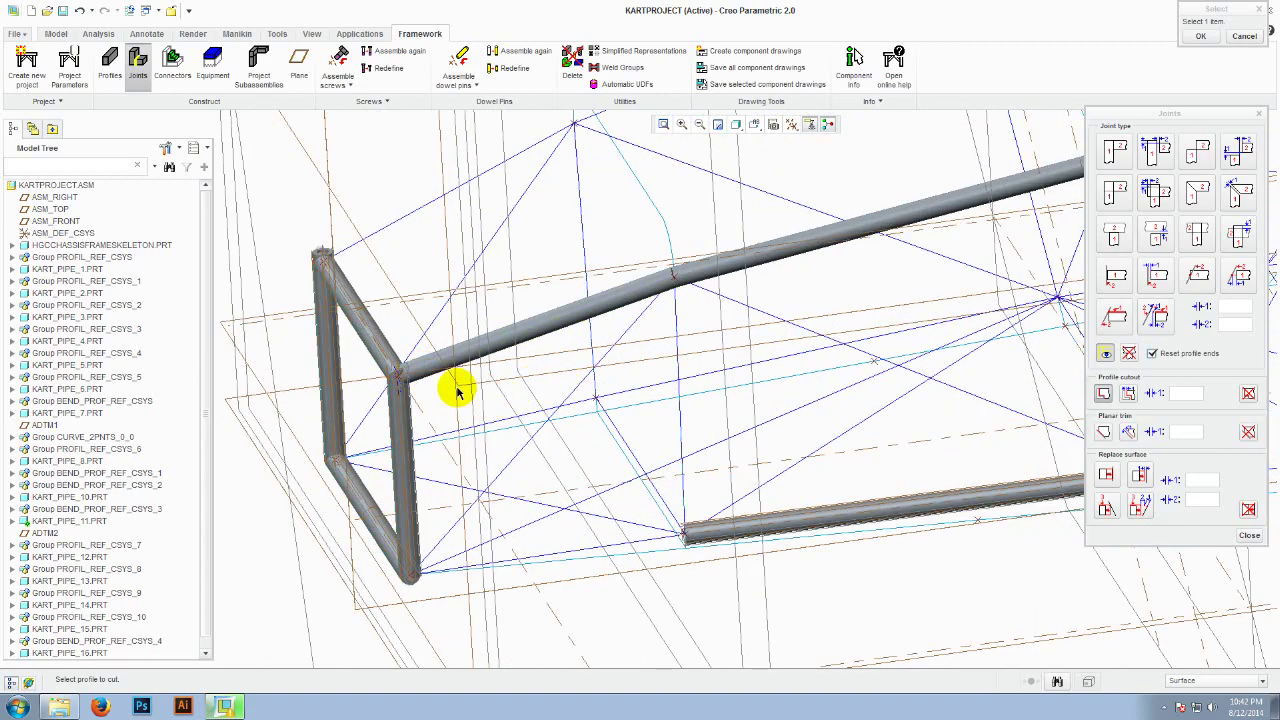
{"action": "scroll", "coordinate": [410, 378], "scroll_direction": "up", "scroll_amount": 3}
{"action": "scroll", "coordinate": [400, 382], "scroll_direction": "up", "scroll_amount": 2}
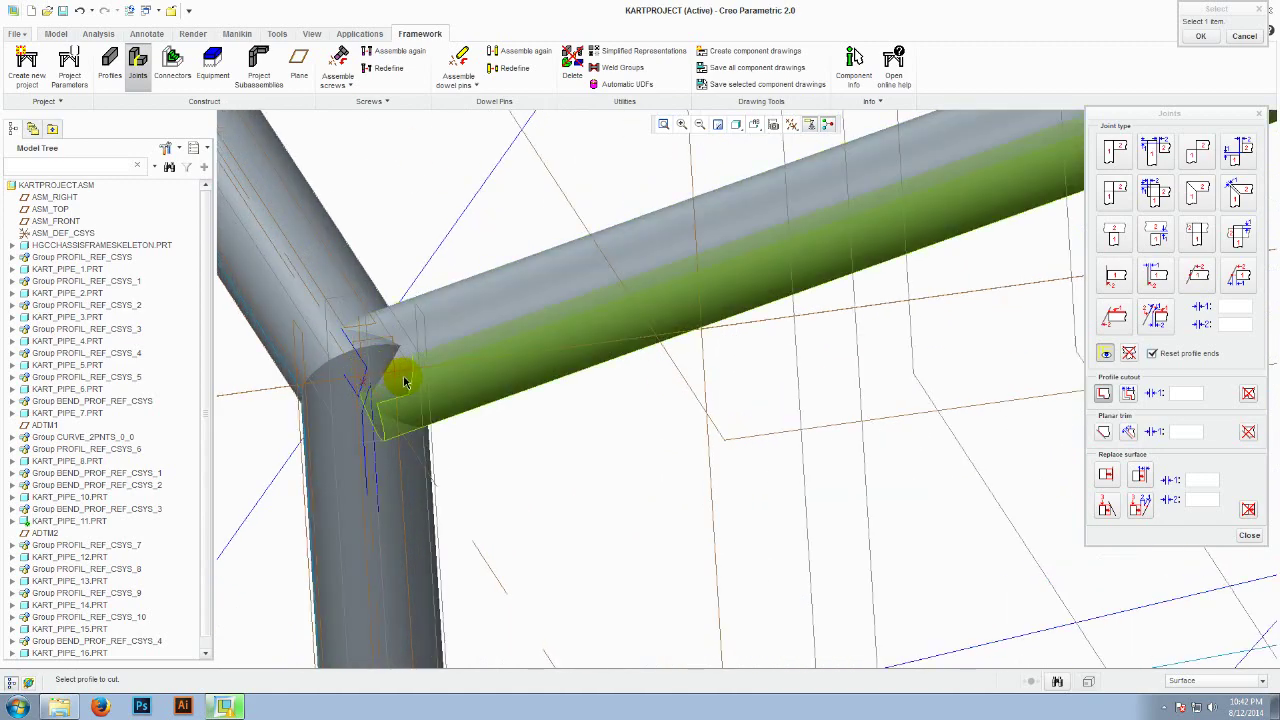
Step: Check the side pipes along the frame and close the Joints tool
{"action": "scroll", "coordinate": [405, 381], "scroll_direction": "down", "scroll_amount": 6}
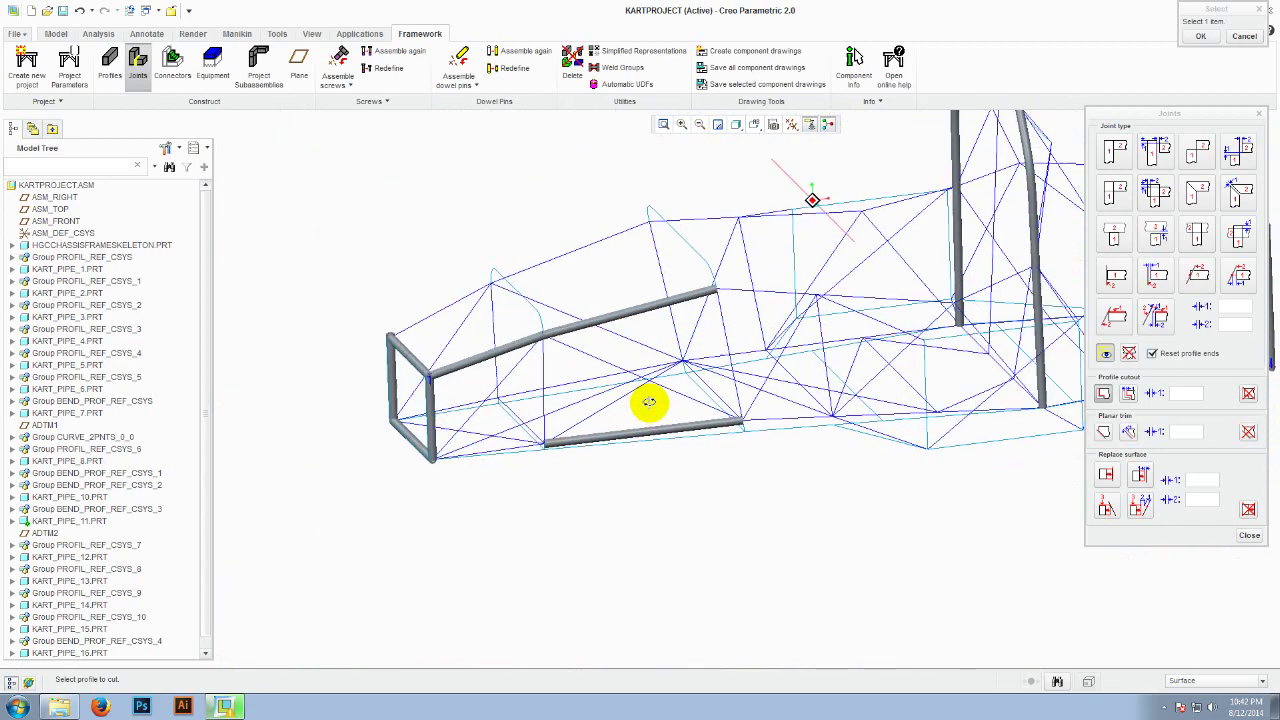
{"action": "middle_click_drag", "start_coordinate": [649, 402], "coordinate": [643, 396]}
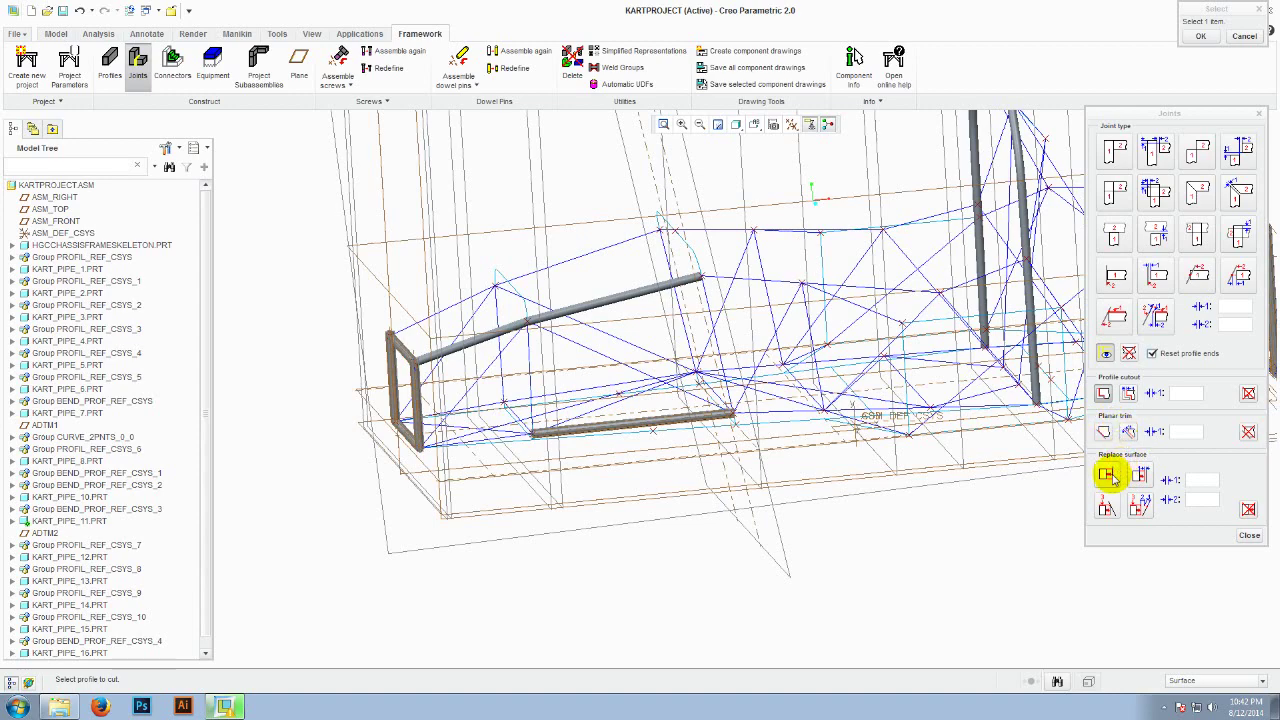
{"action": "scroll", "coordinate": [602, 329], "scroll_direction": "down", "scroll_amount": 3}
{"action": "mouse_move", "coordinate": [629, 372]}
{"action": "middle_mouse_down"}
{"action": "mouse_move", "coordinate": [680, 394]}
{"action": "mouse_move", "coordinate": [636, 352]}
{"action": "middle_mouse_up"}
{"action": "scroll", "coordinate": [651, 358], "scroll_direction": "up", "scroll_amount": 3}
{"action": "scroll", "coordinate": [612, 345], "scroll_direction": "down", "scroll_amount": 2}
{"action": "scroll", "coordinate": [634, 352], "scroll_direction": "down", "scroll_amount": 2}
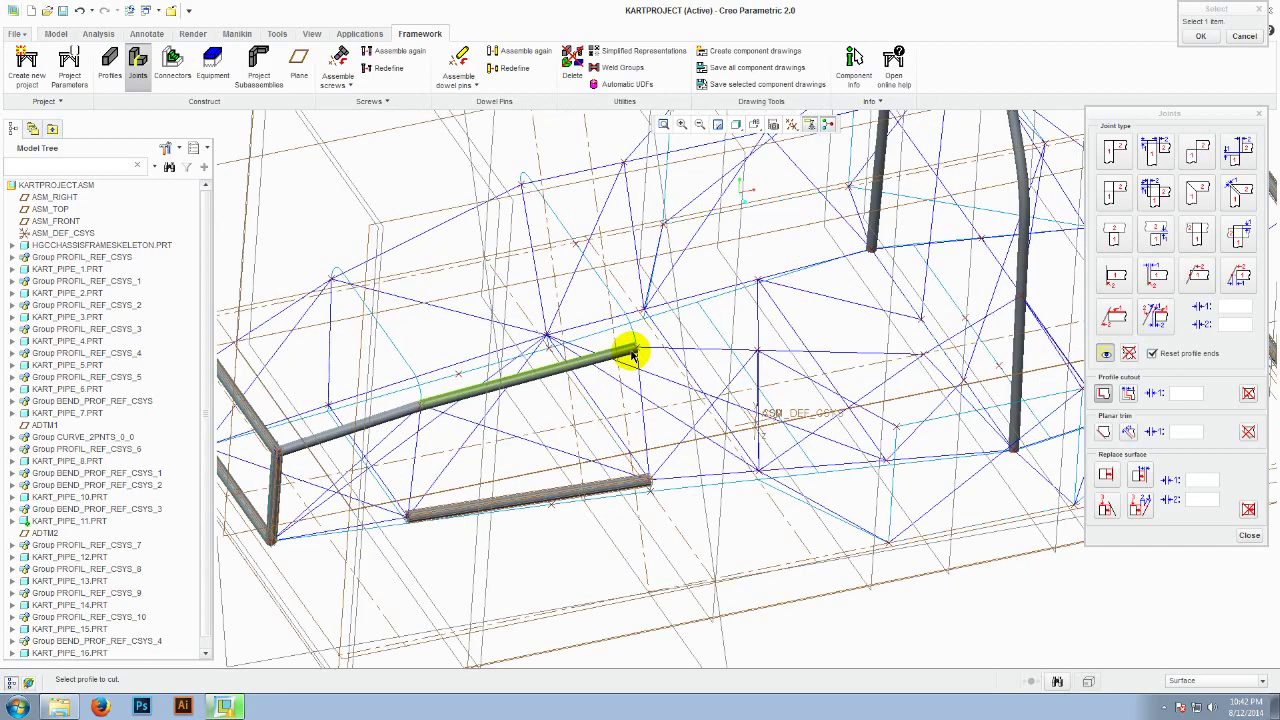
{"action": "scroll", "coordinate": [631, 354], "scroll_direction": "up", "scroll_amount": 1}
{"action": "scroll", "coordinate": [631, 358], "scroll_direction": "down", "scroll_amount": 5}
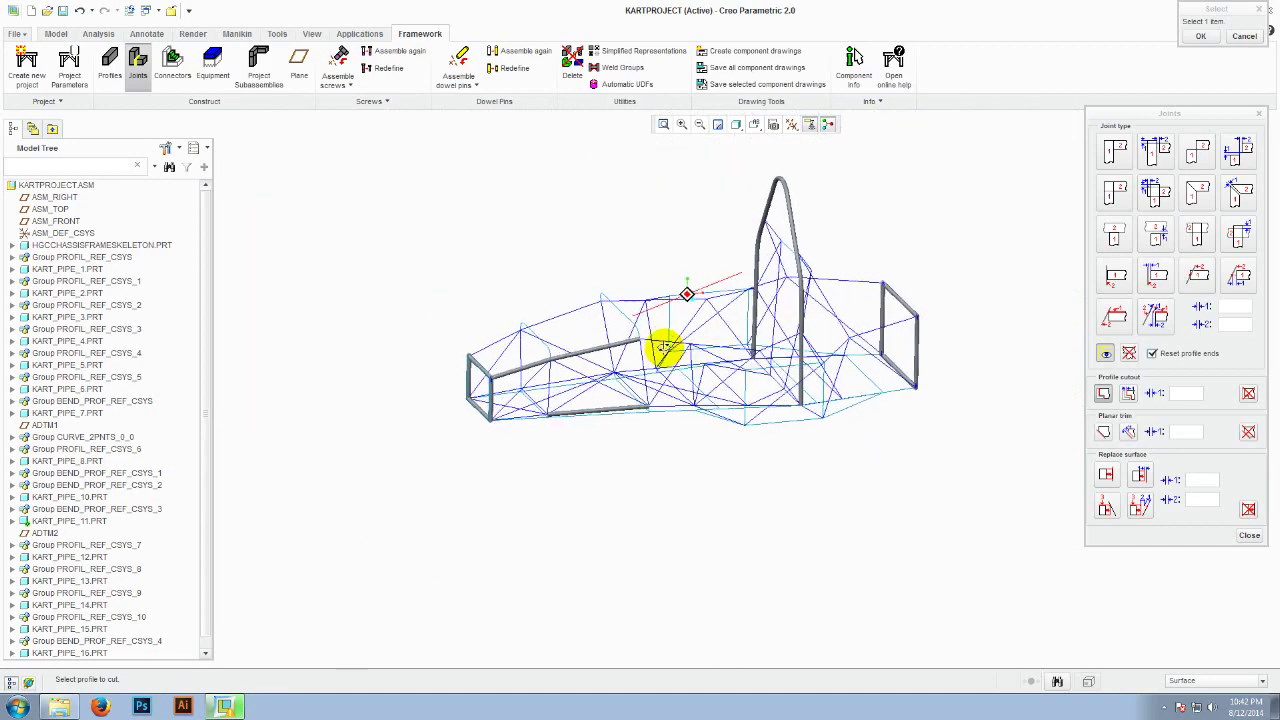
{"action": "left_click", "coordinate": [1249, 535]}
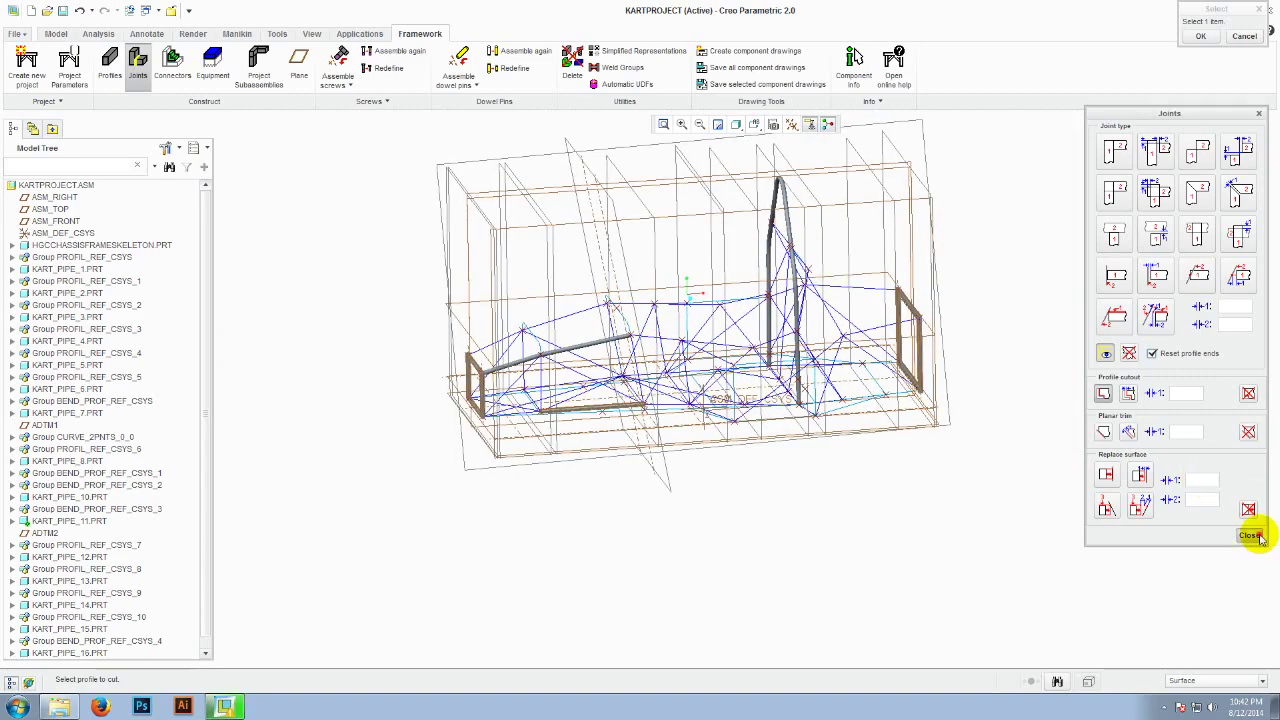
{"action": "scroll", "coordinate": [660, 340], "scroll_direction": "up", "scroll_amount": 2}
{"action": "scroll", "coordinate": [720, 431], "scroll_direction": "down", "scroll_amount": 2}
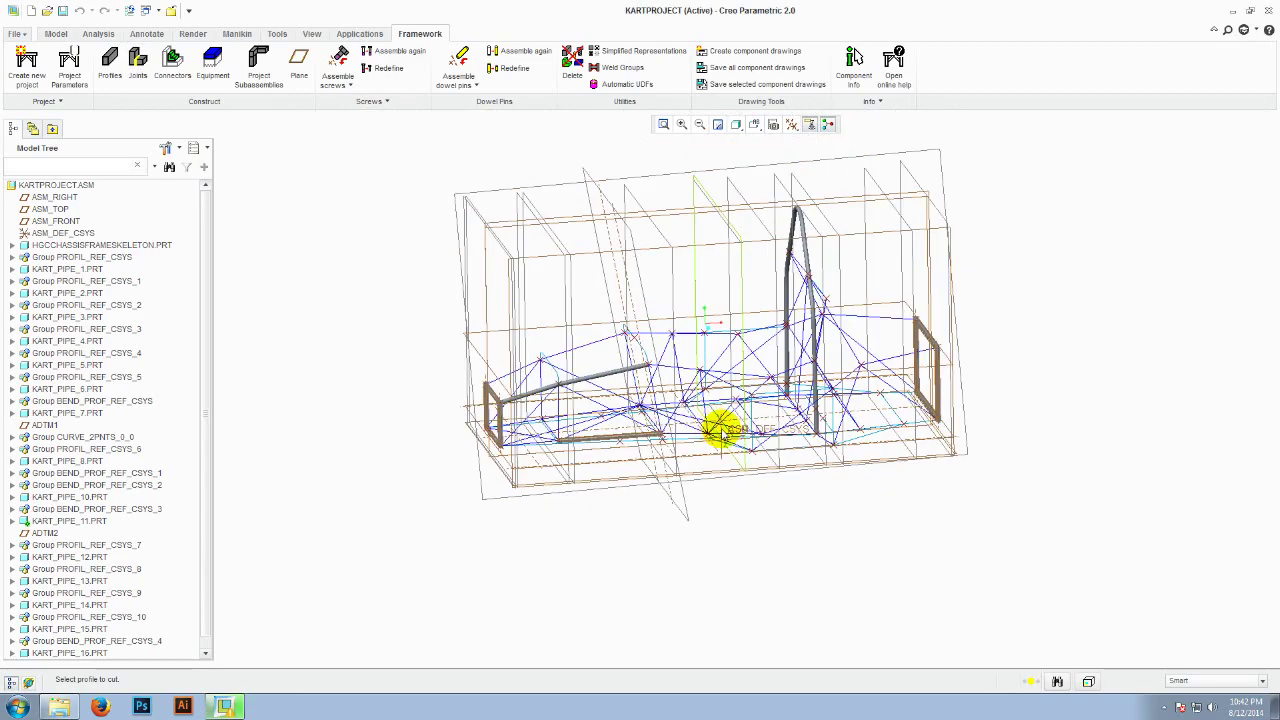
{"action": "scroll", "coordinate": [689, 383], "scroll_direction": "up", "scroll_amount": 2}
{"action": "scroll", "coordinate": [709, 411], "scroll_direction": "down", "scroll_amount": 2}
{"action": "middle_click_drag", "start_coordinate": [710, 411], "coordinate": [775, 413]}
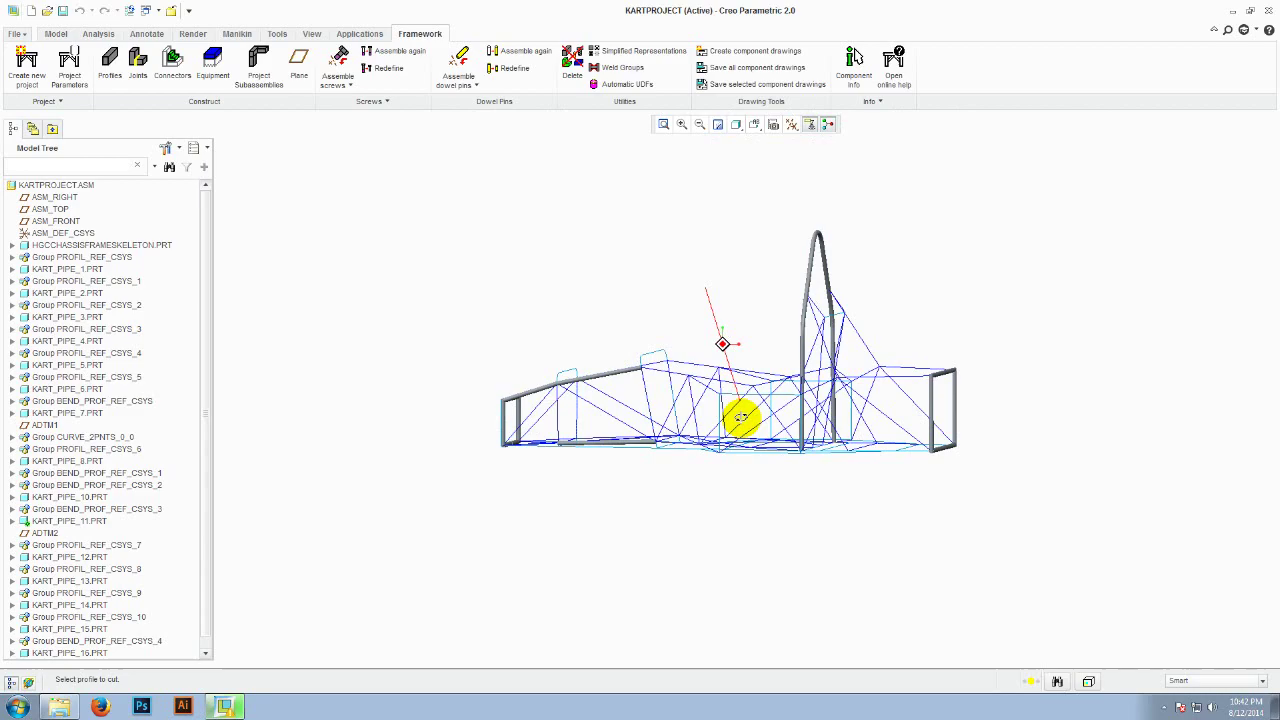